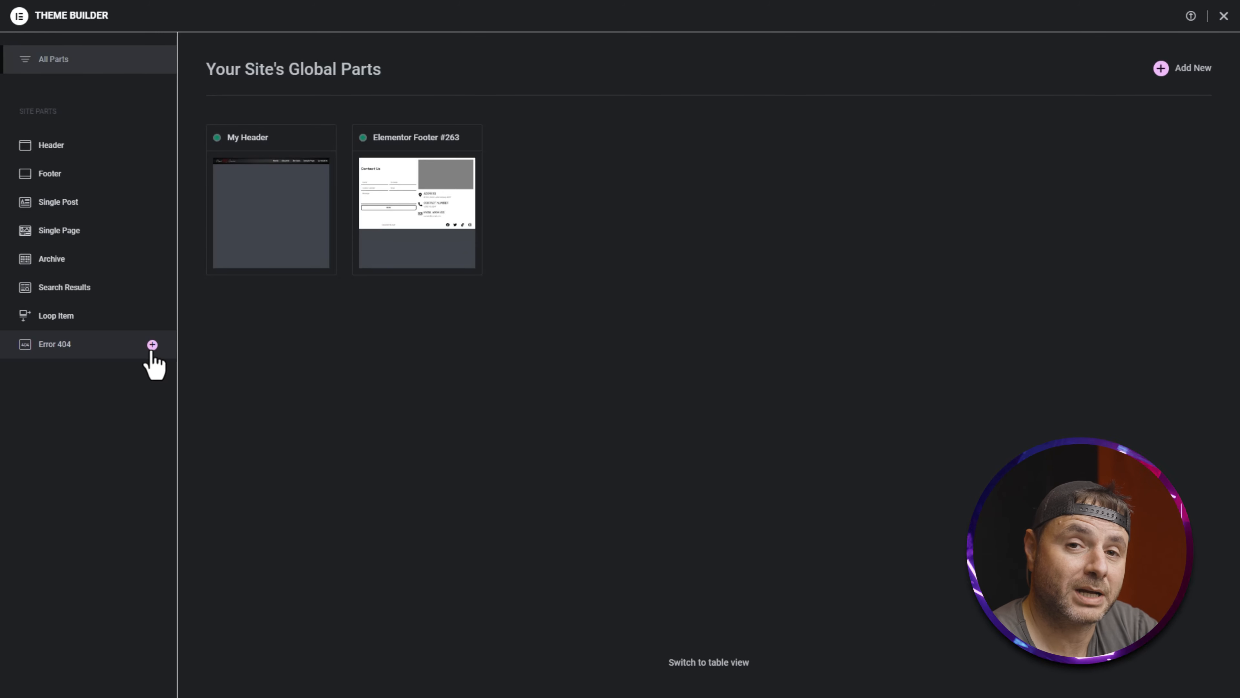
Create a new Error 404 template and dismiss the template library to start from a blank page
click(97, 344)
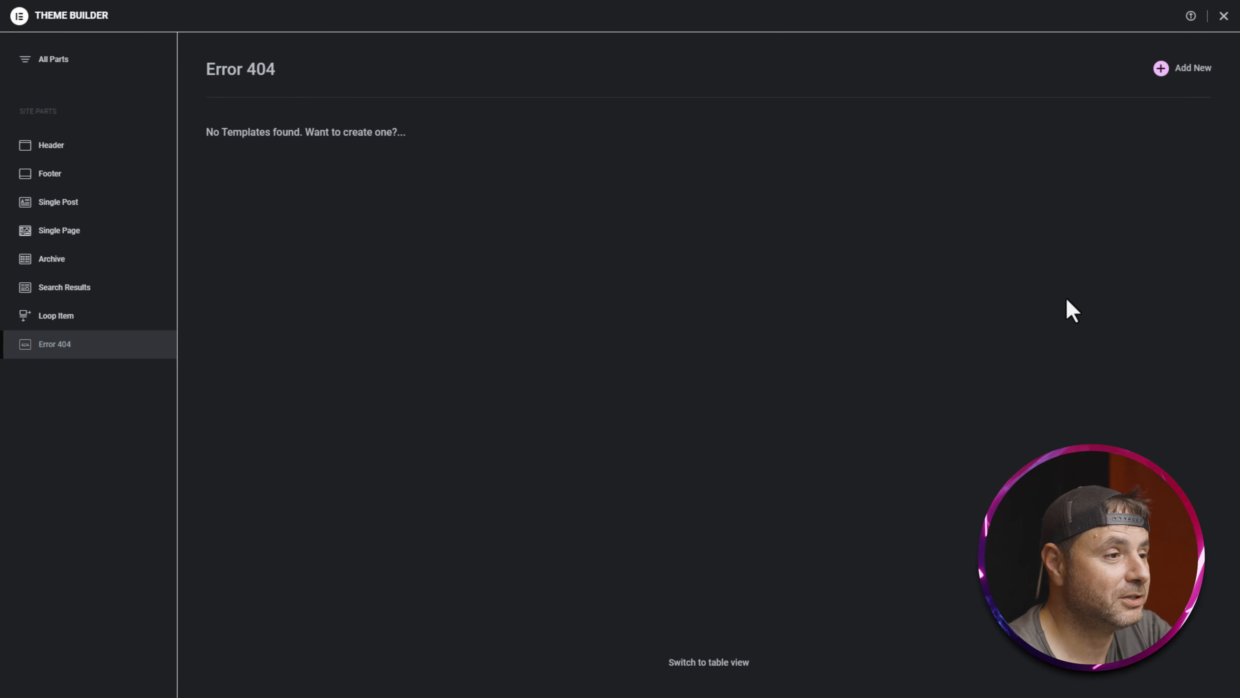
click(1190, 69)
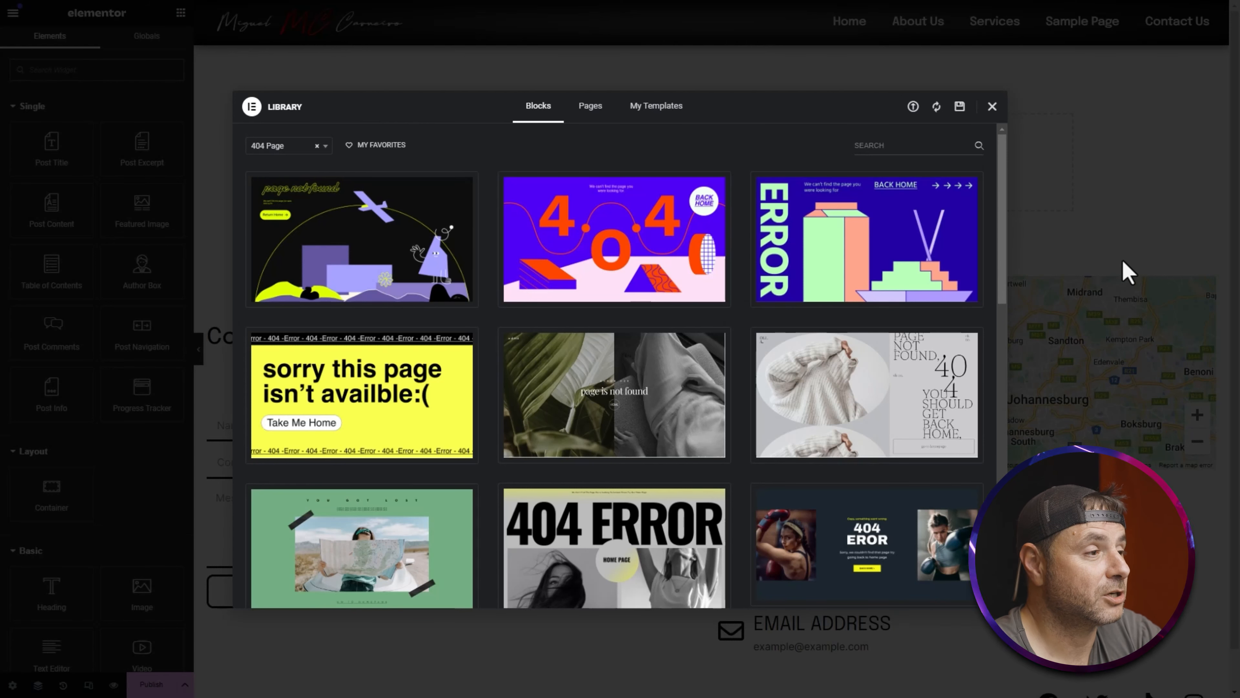
click(990, 107)
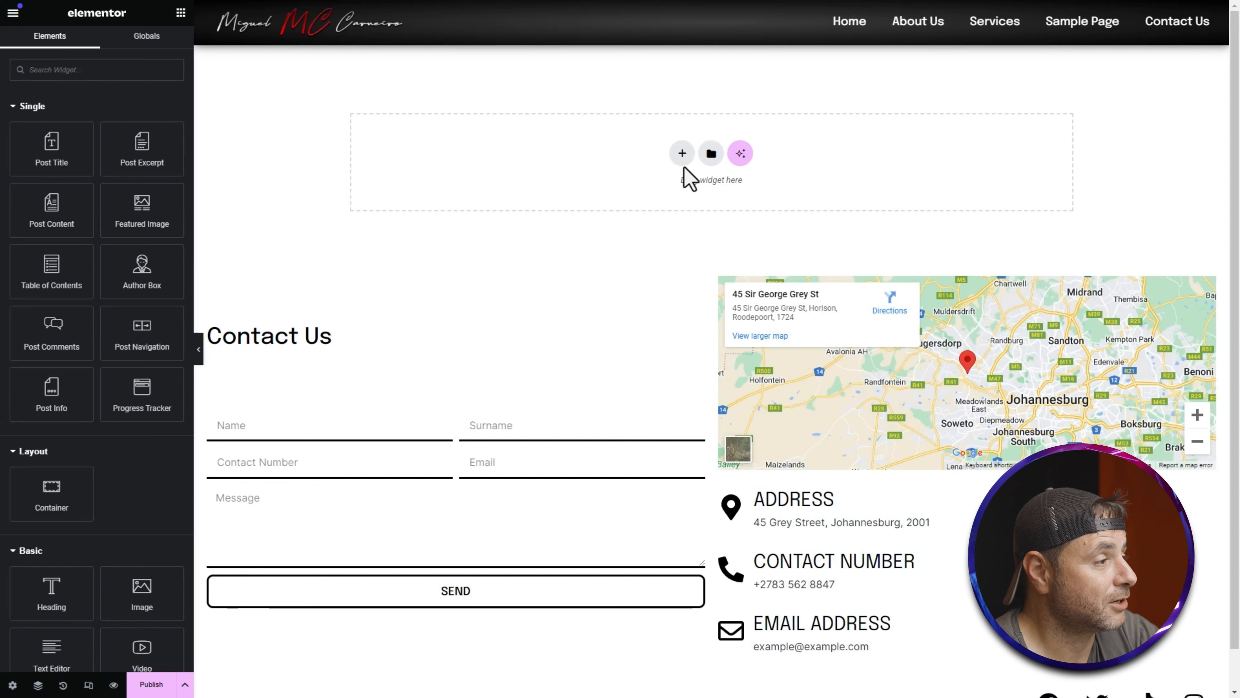
Add a single container with downward direction to the page and set its content width to Full Width
click(682, 153)
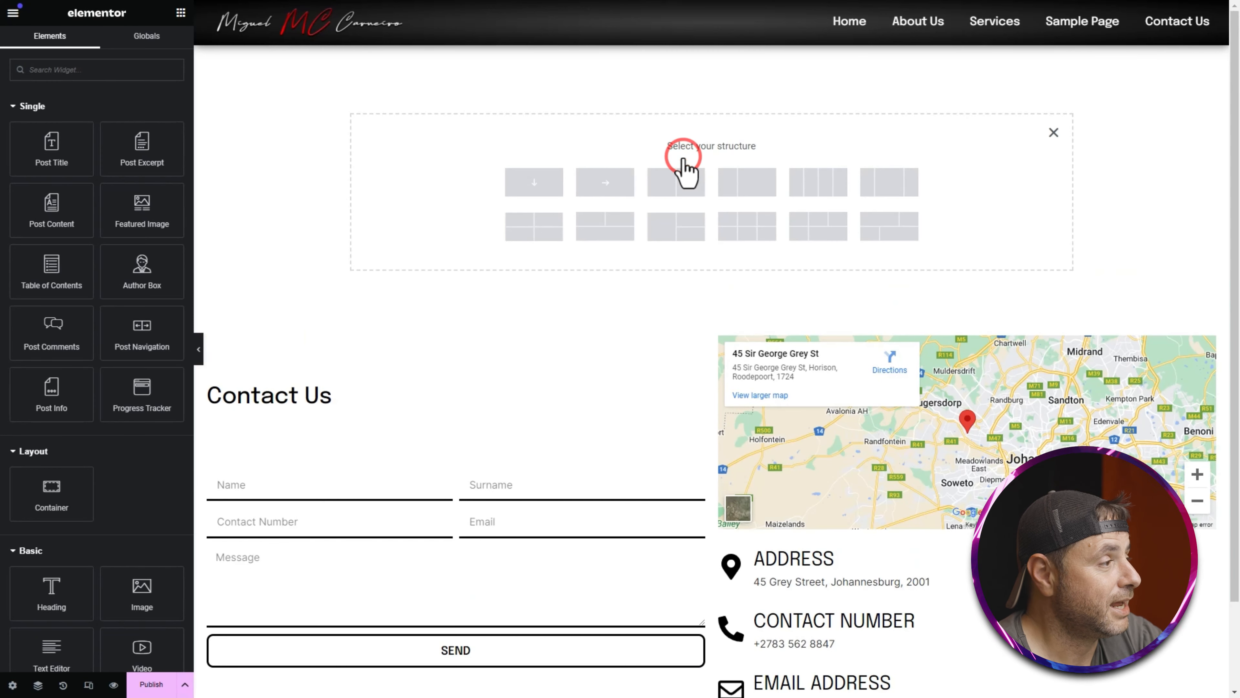
click(528, 195)
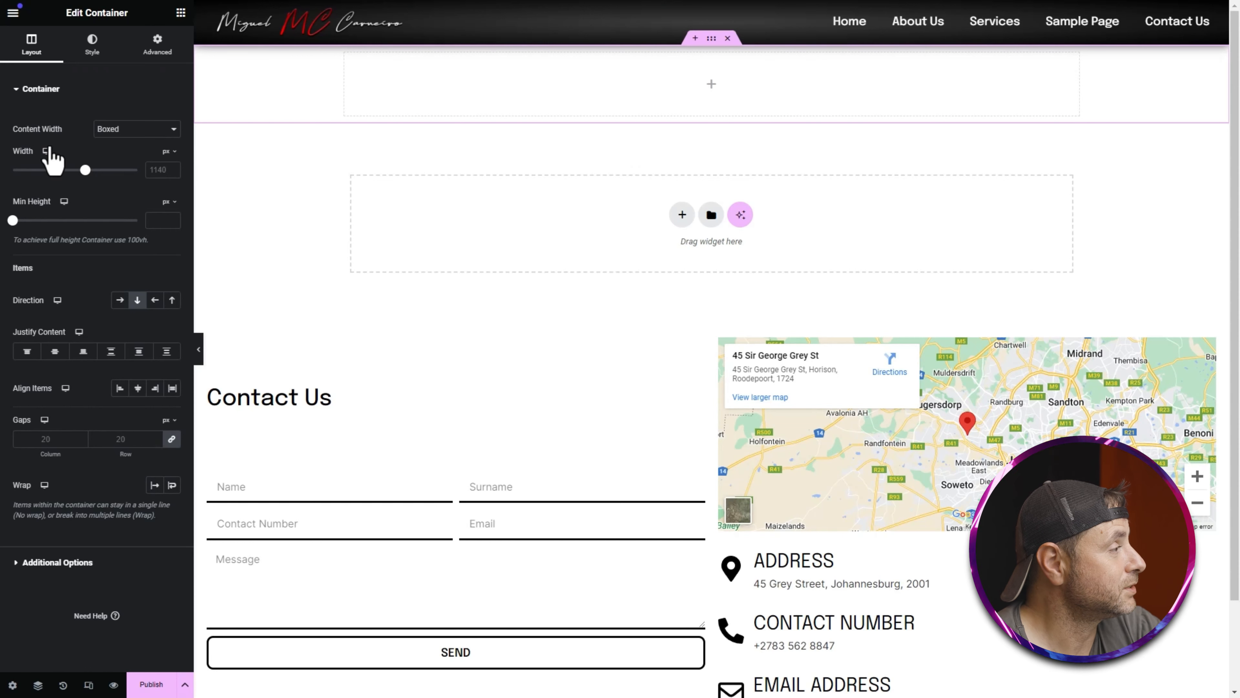
click(145, 131)
click(143, 147)
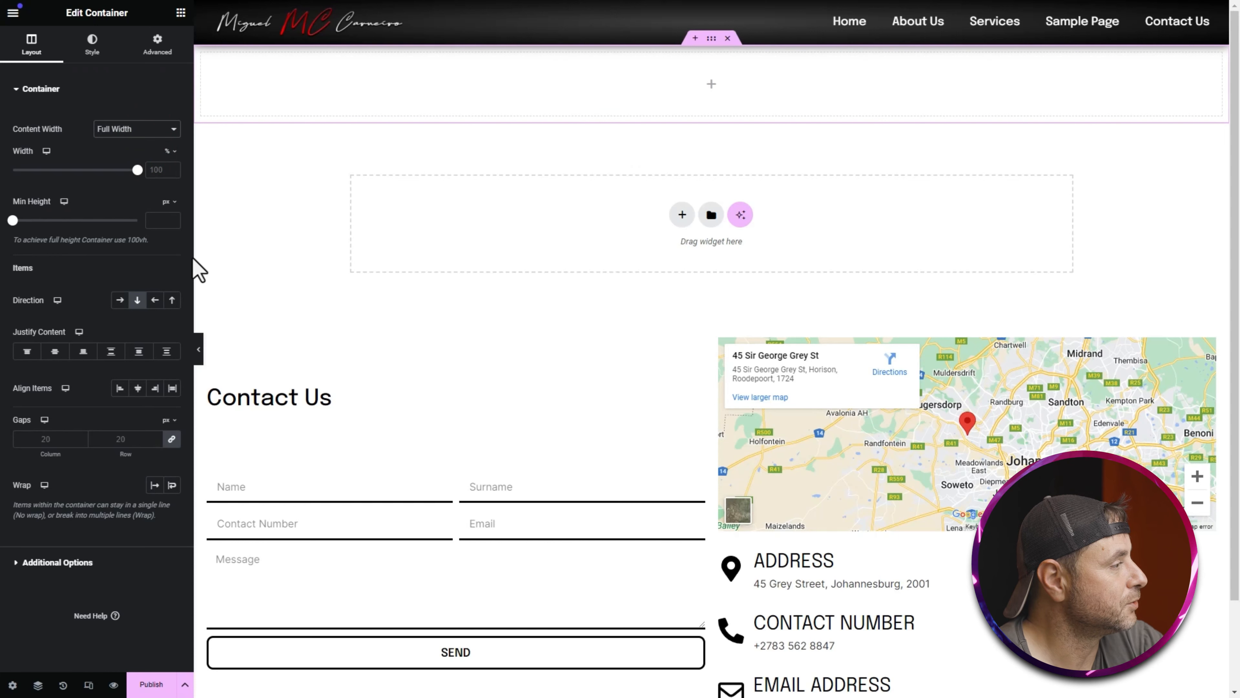
Set the container's minimum height to 100 vh and its background type to Classic
click(167, 202)
click(166, 262)
click(152, 220)
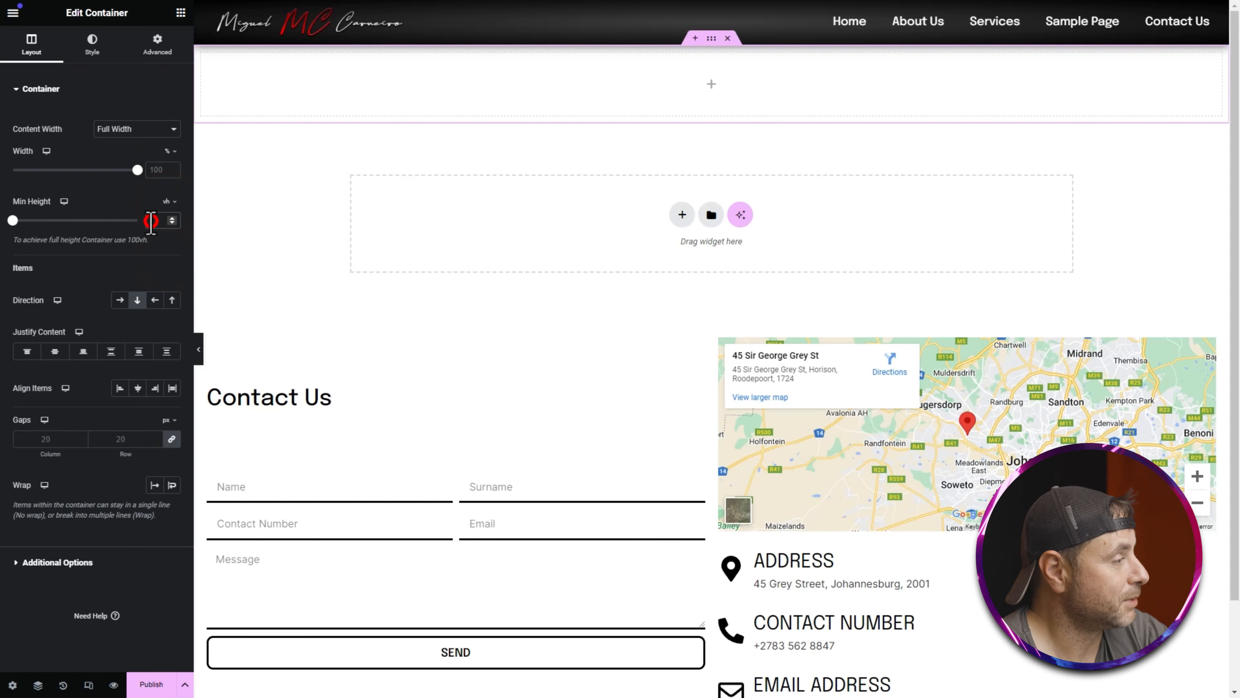
text(100)
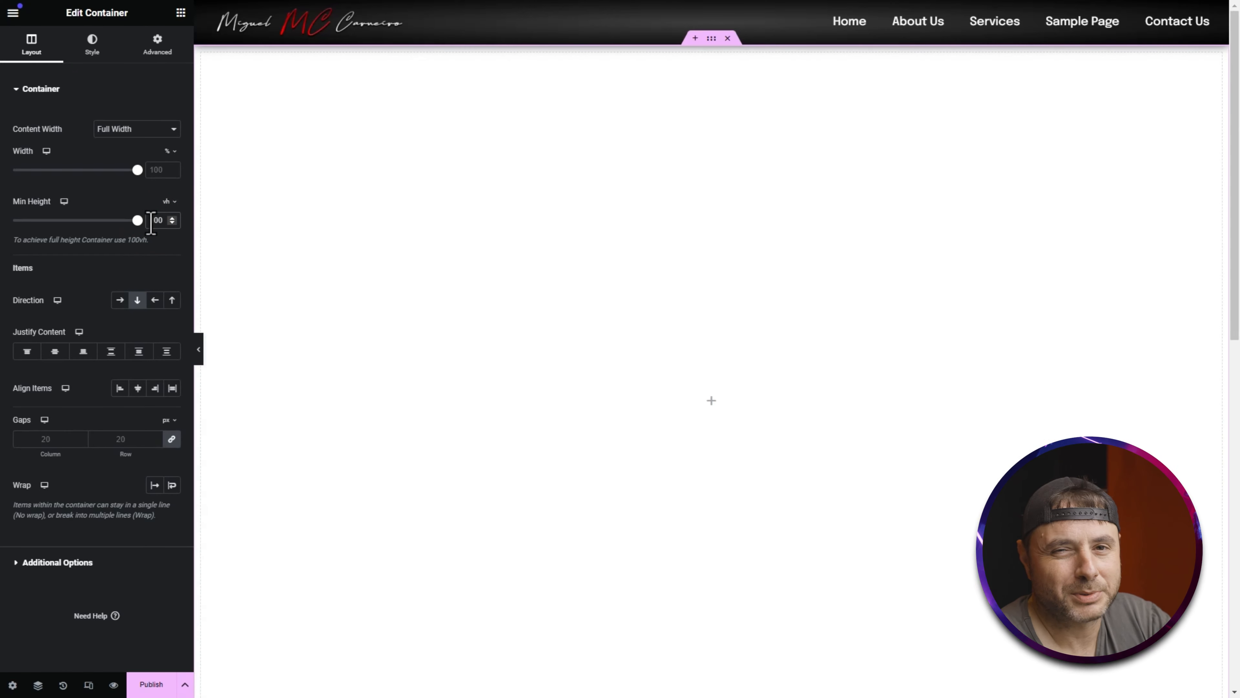
click(92, 45)
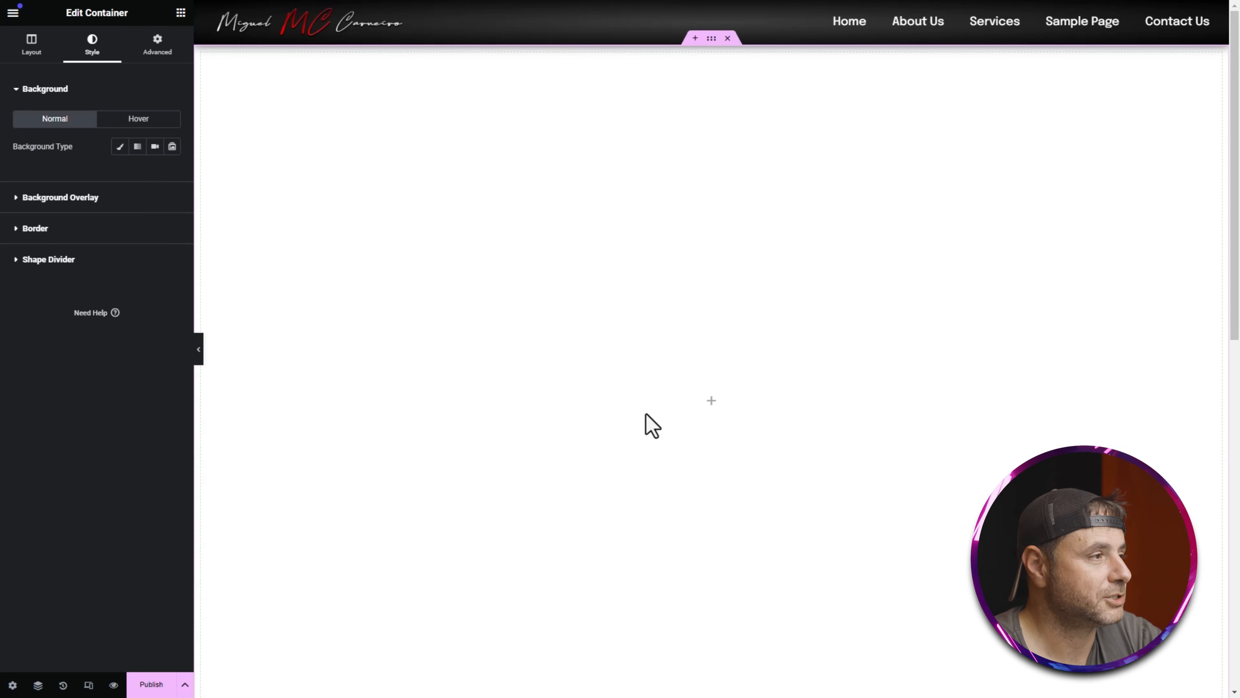
click(117, 148)
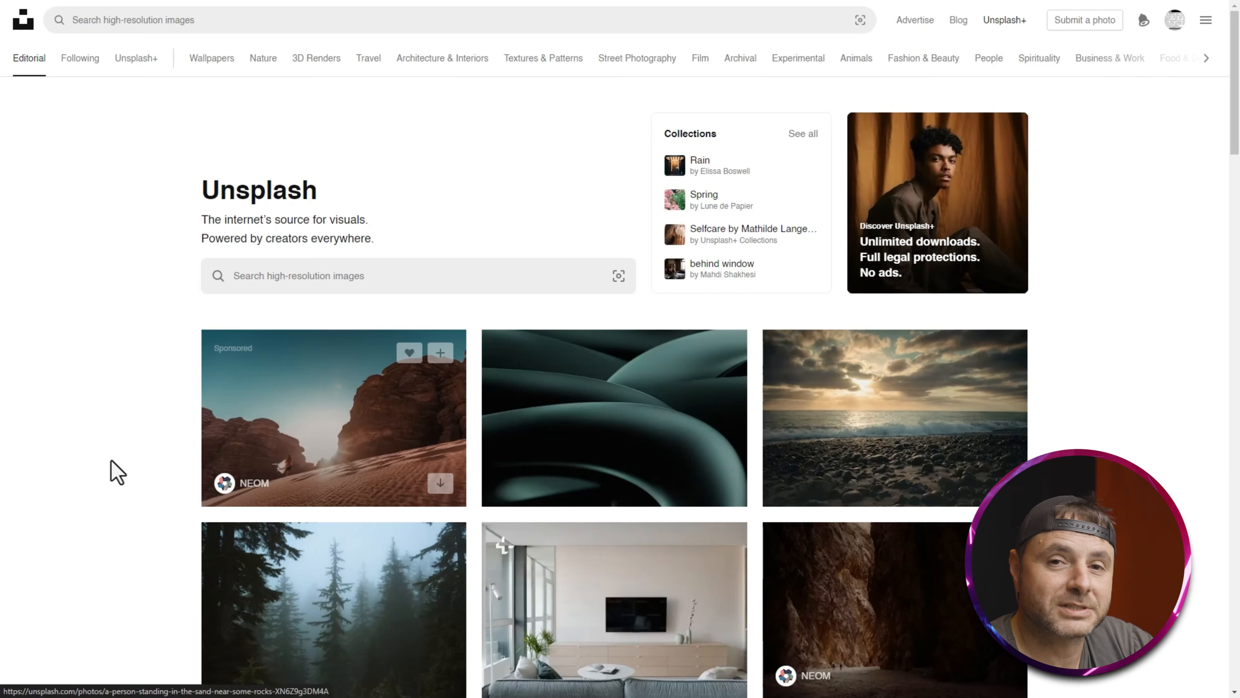
Switch to Unsplash, search for "wrong" and download the desert photo with the yellow double-arrow road sign
click(301, 277)
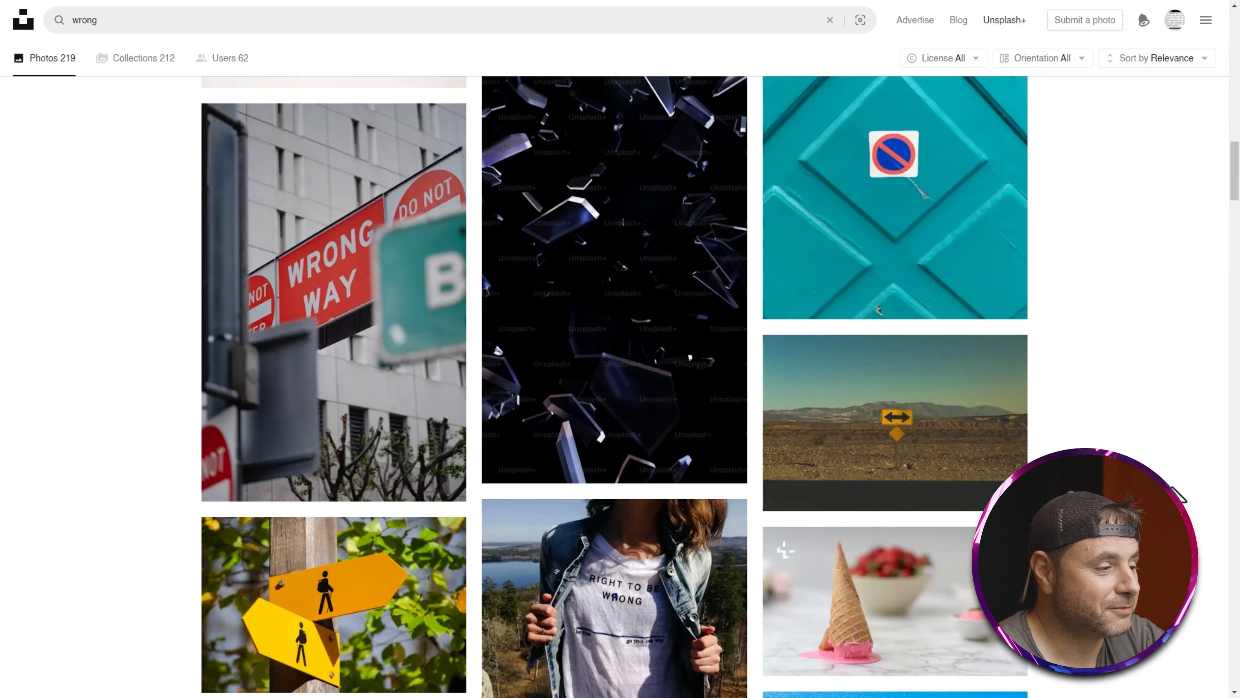
click(828, 412)
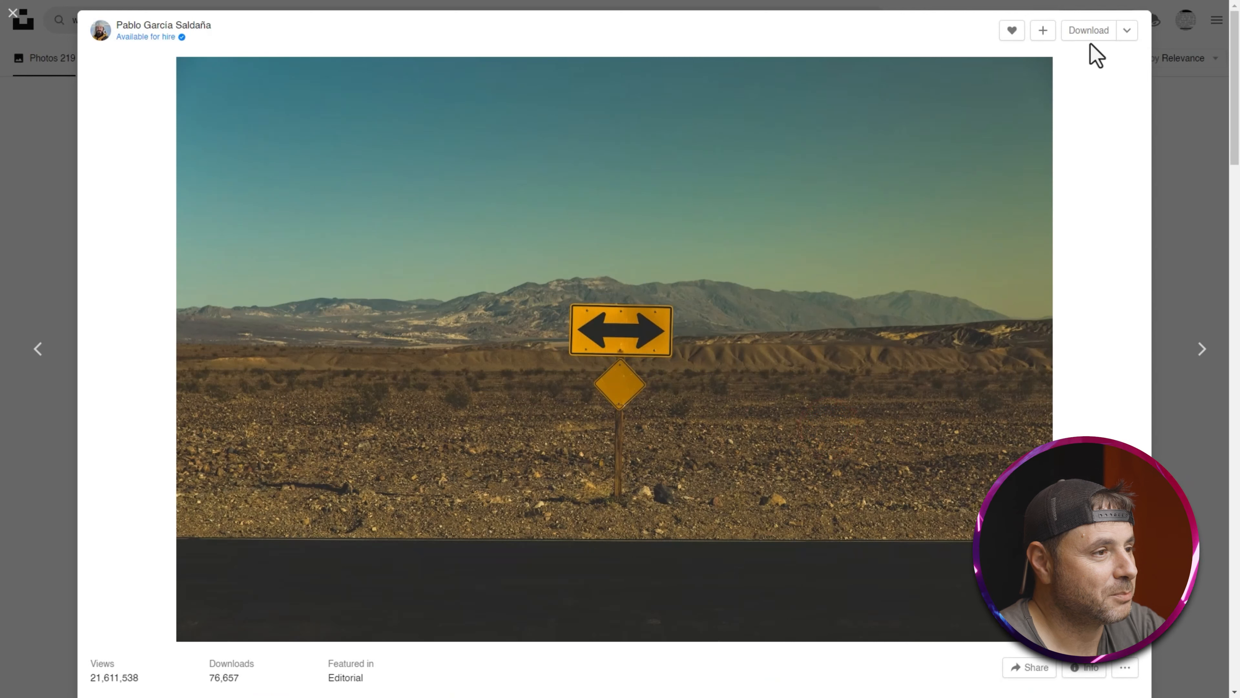
click(1091, 31)
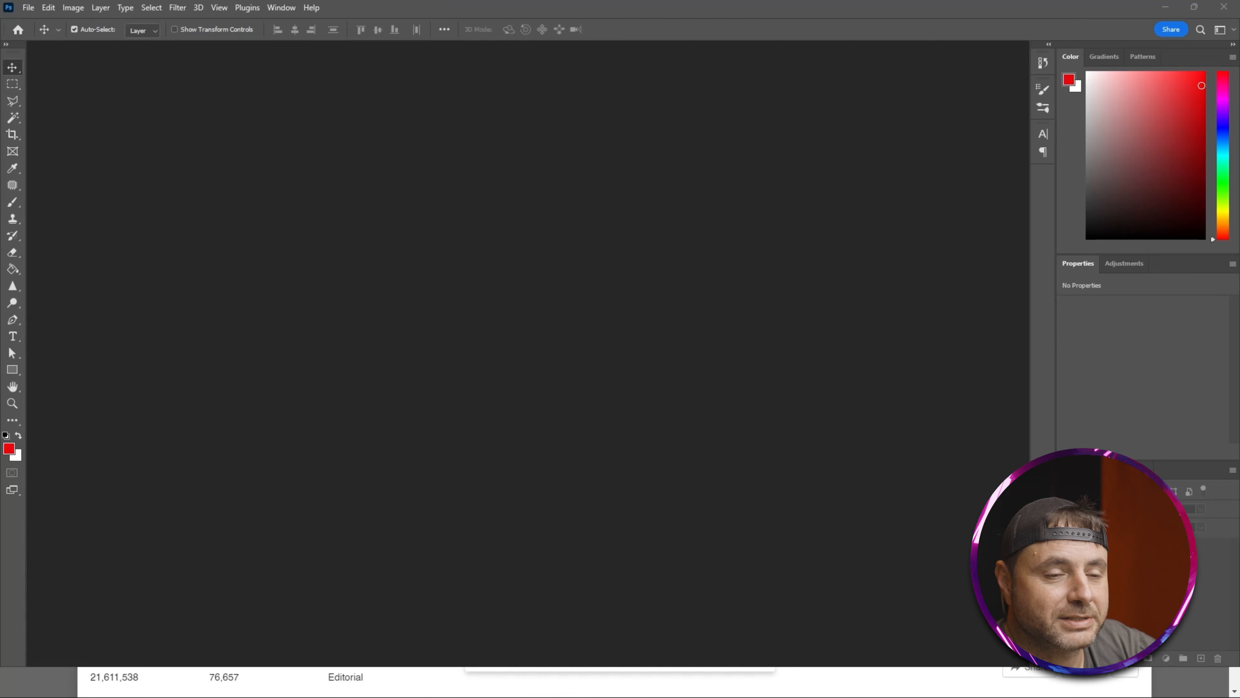
Switch to Photoshop, open the downloaded road sign photo and crop it to a 16:9 ratio around the sign
drag(825, 293, 516, 275)
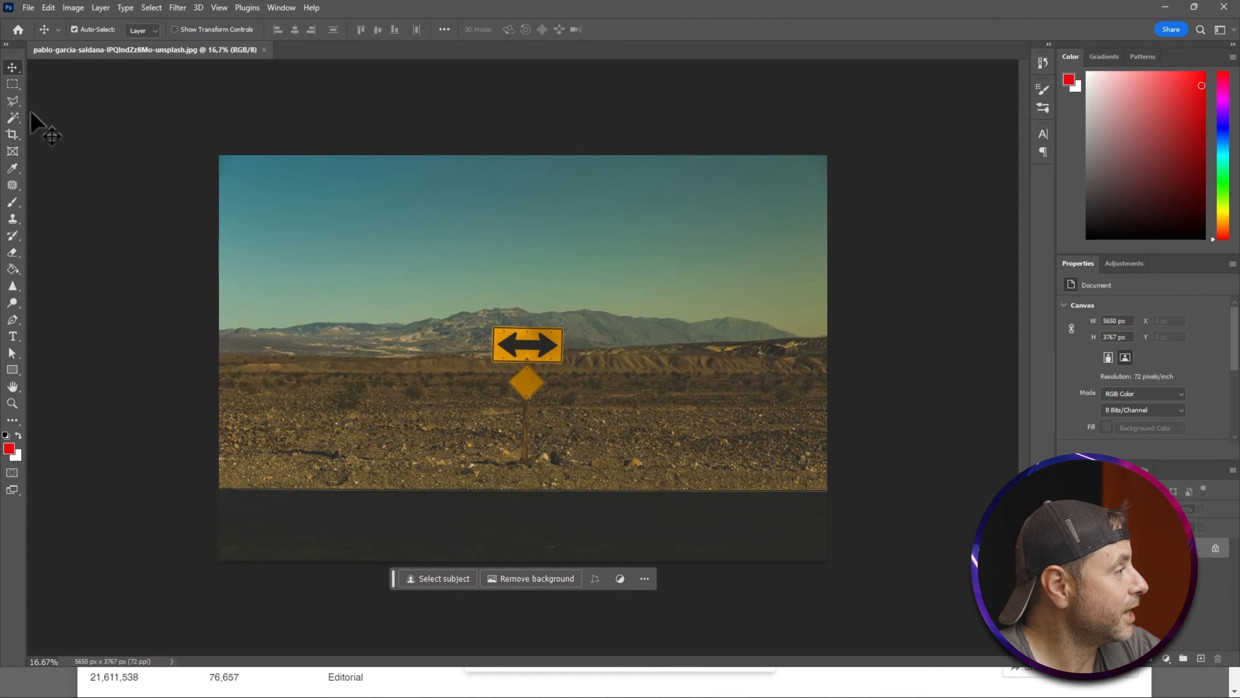
click(12, 135)
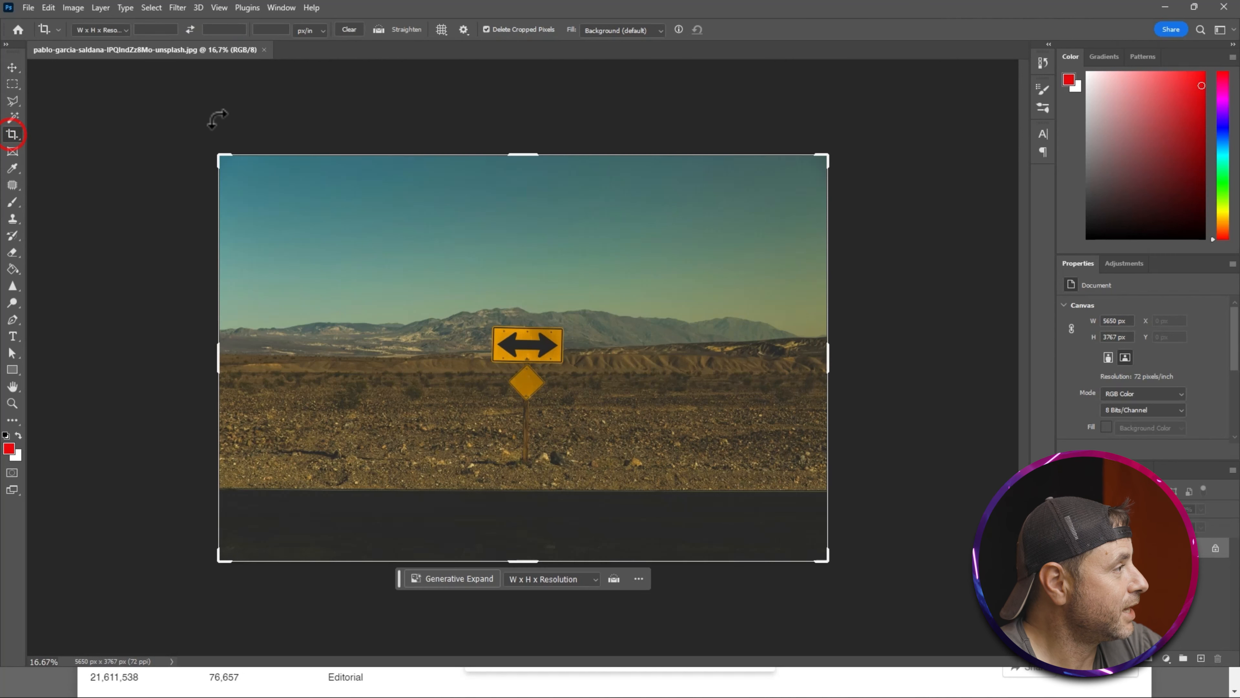
click(112, 30)
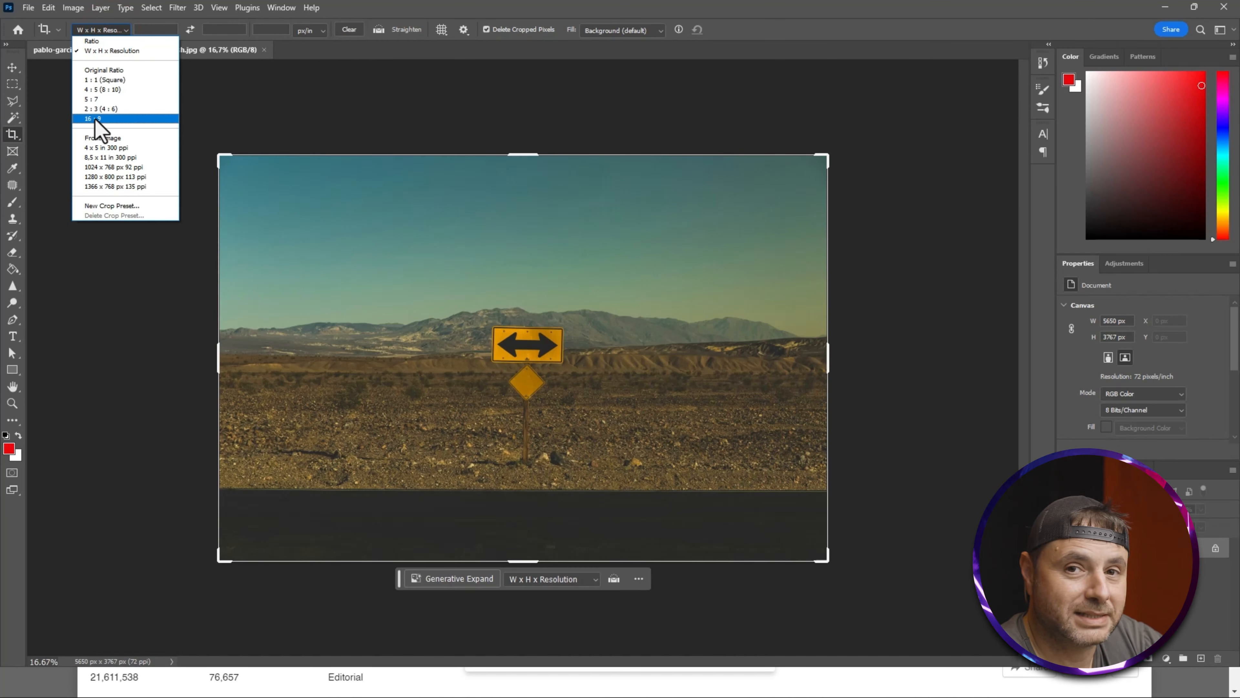
click(95, 119)
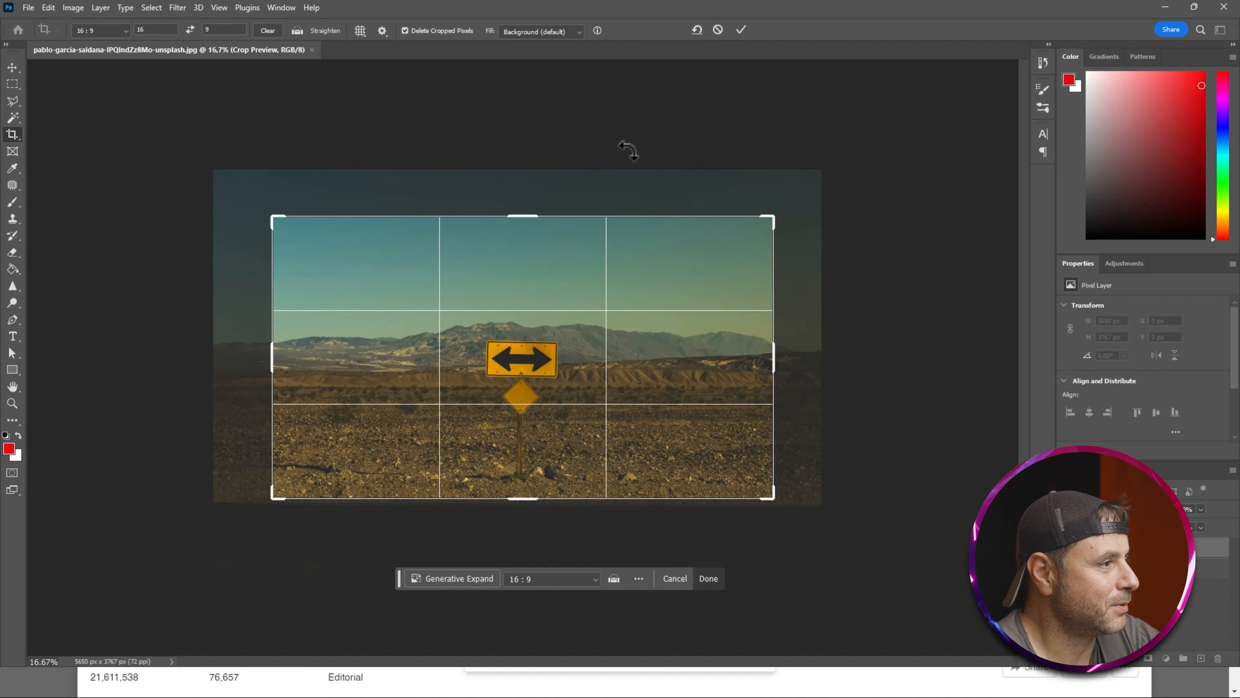
click(742, 31)
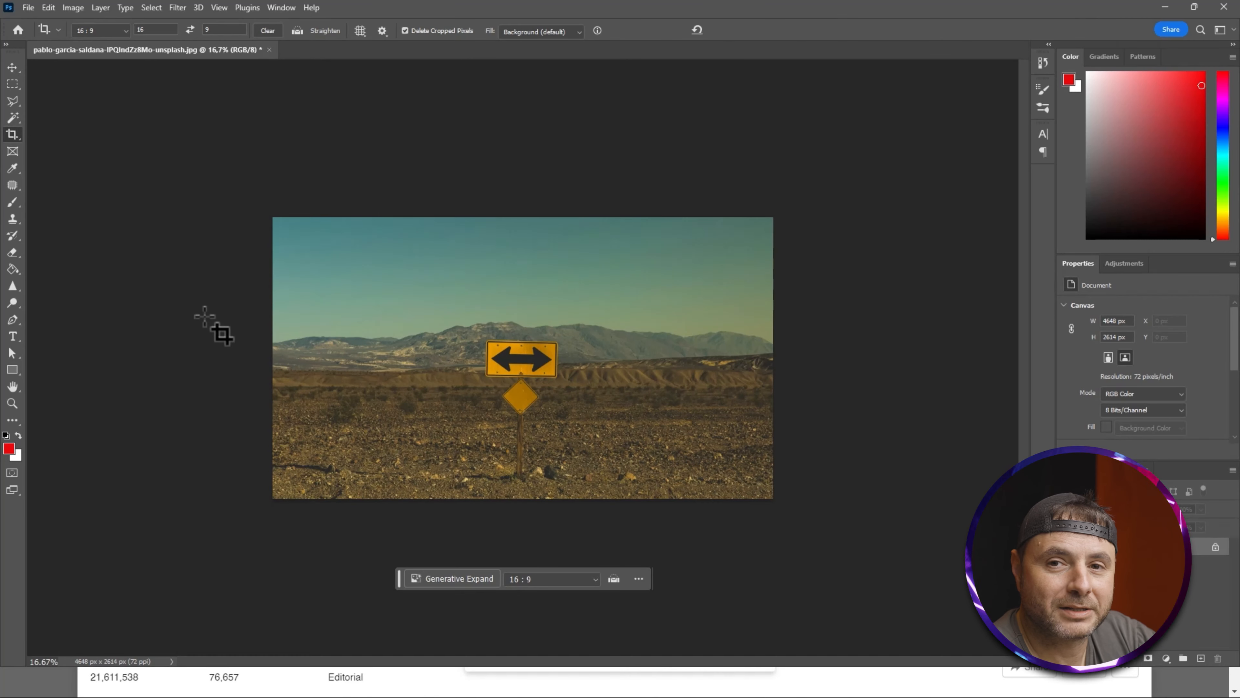
Resize the cropped photo to a width of 1980 pixels
click(74, 8)
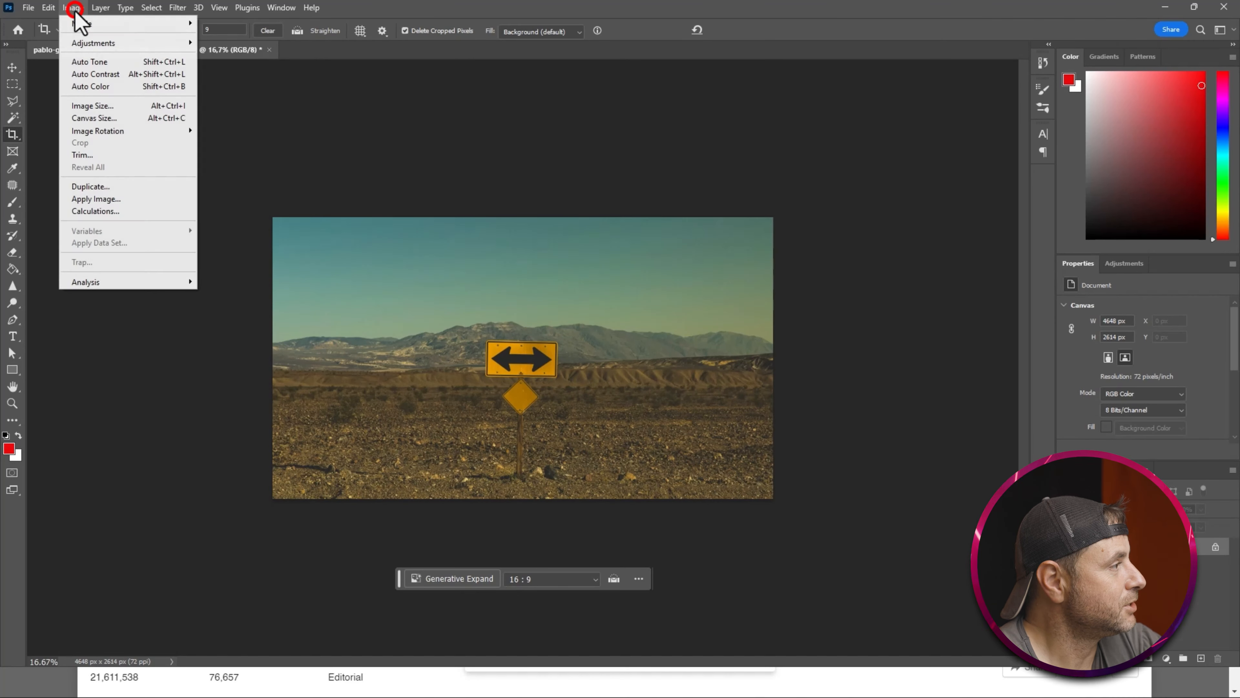
click(93, 107)
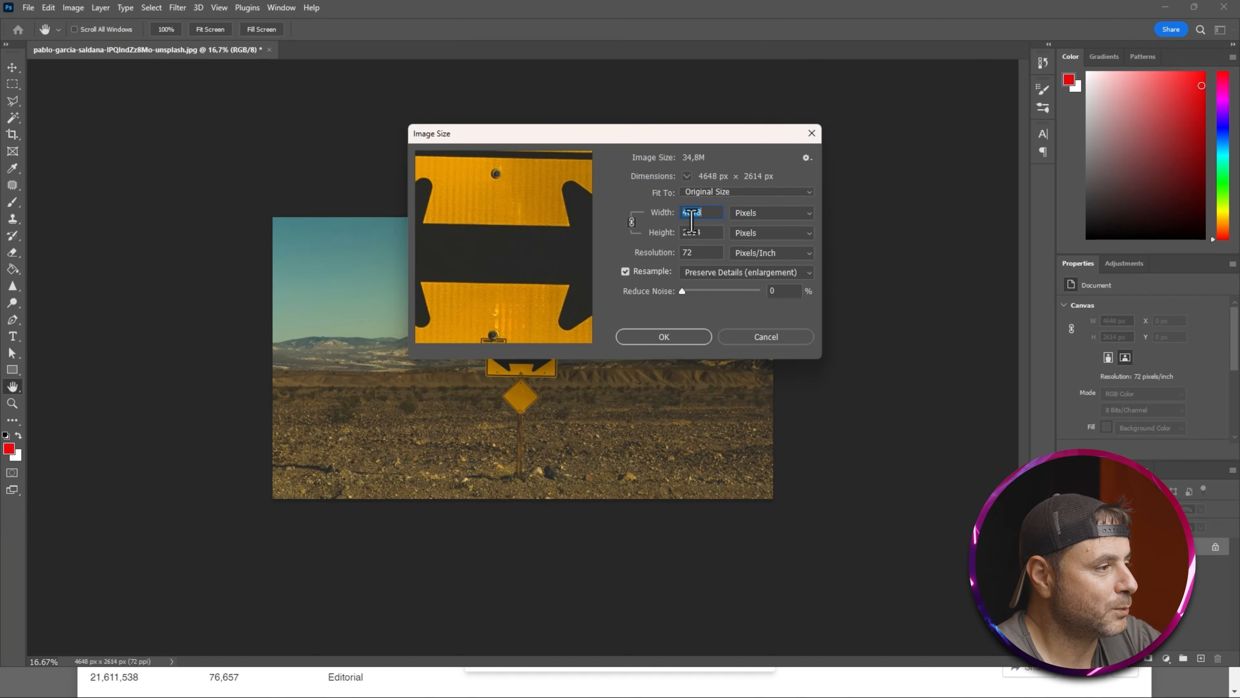
text(19)
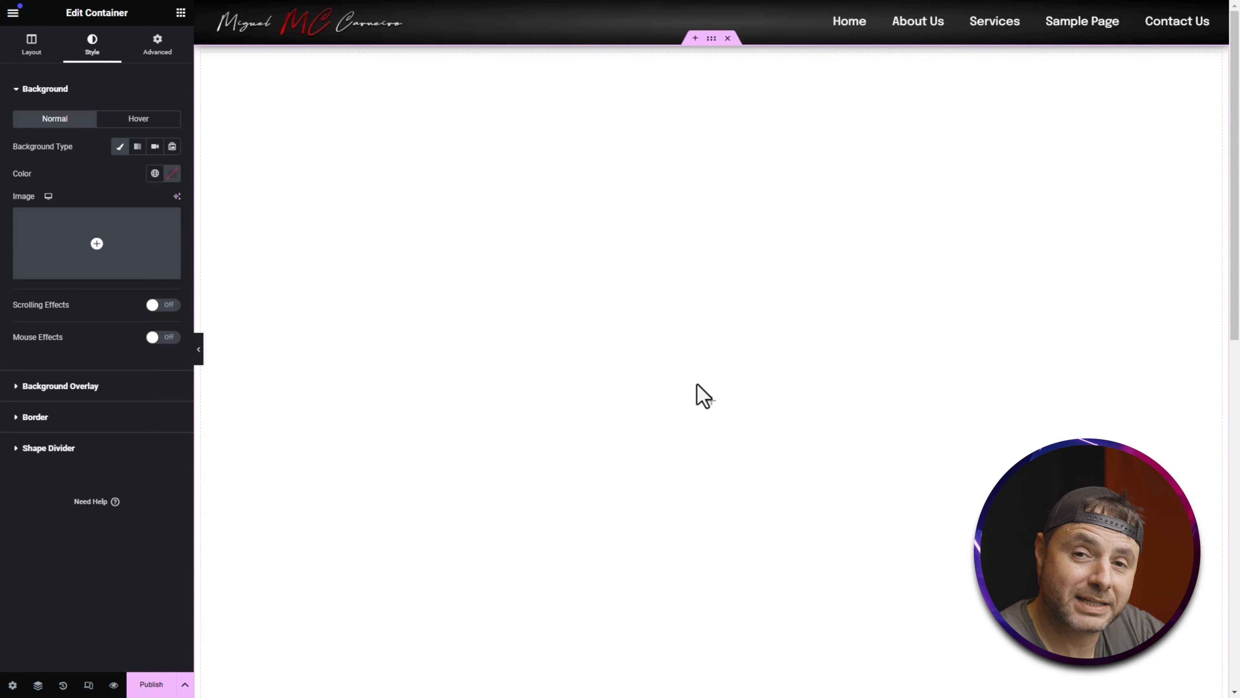
Return to Elementor, search the media library for "pa" and insert the road sign photo as the container's background image
click(65, 228)
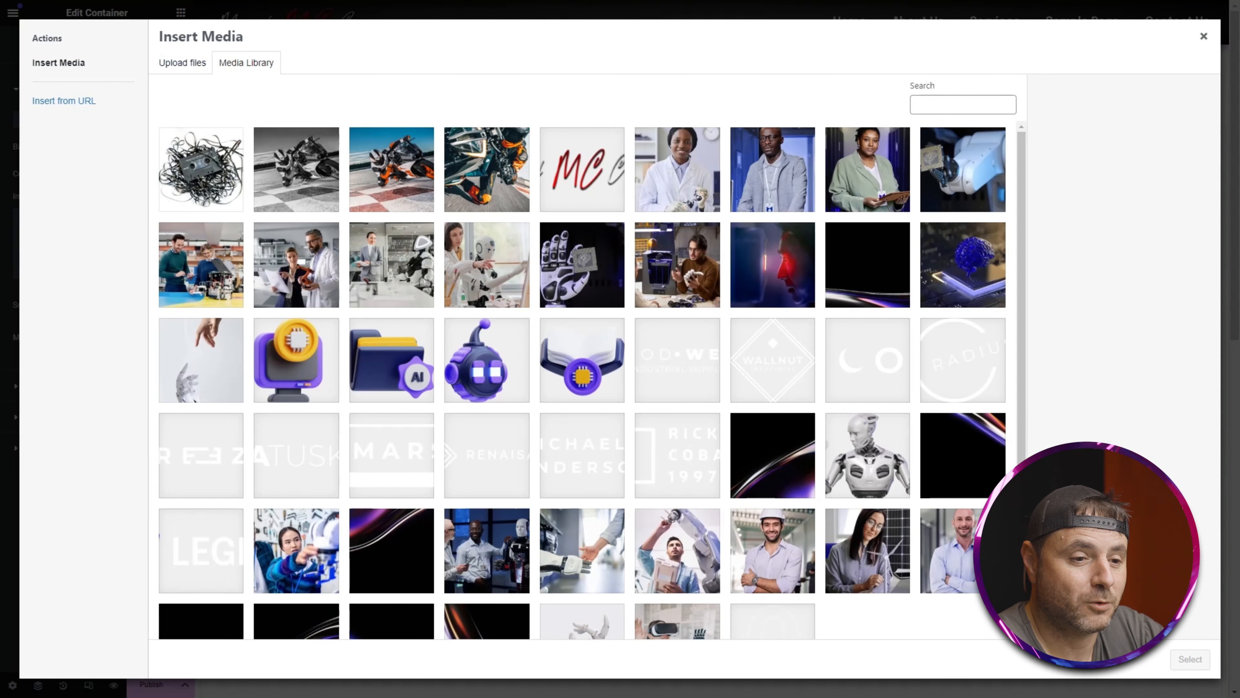
text(pa)
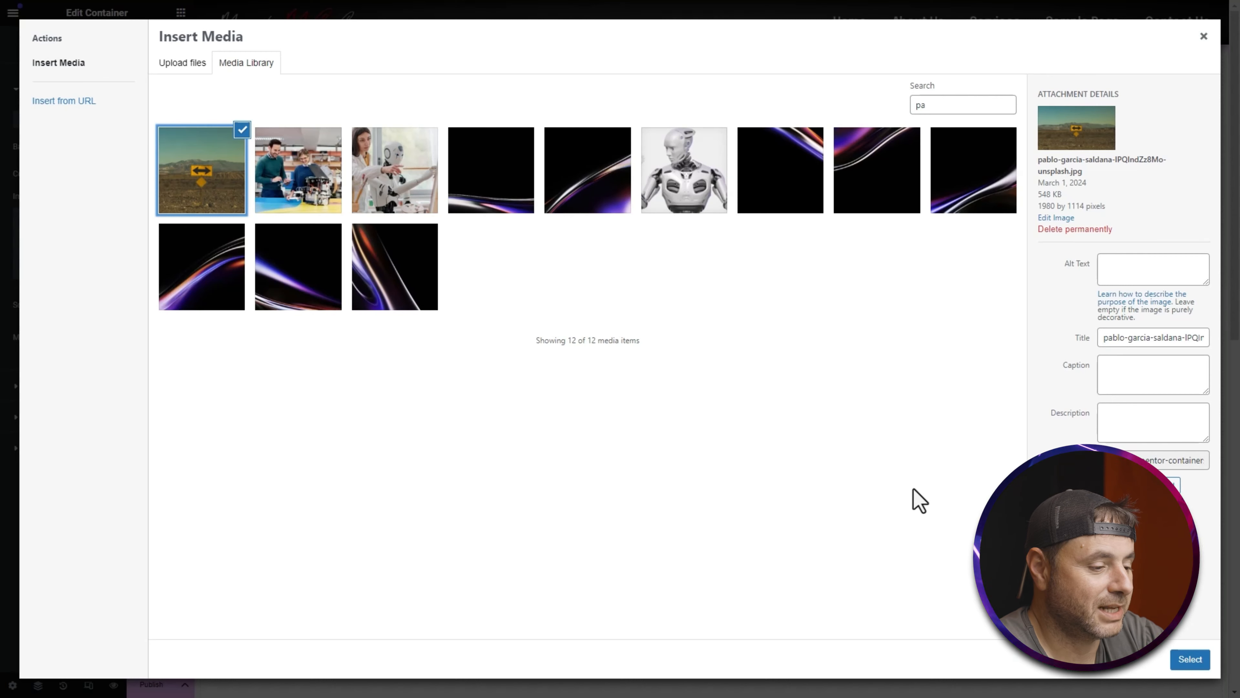
click(1188, 660)
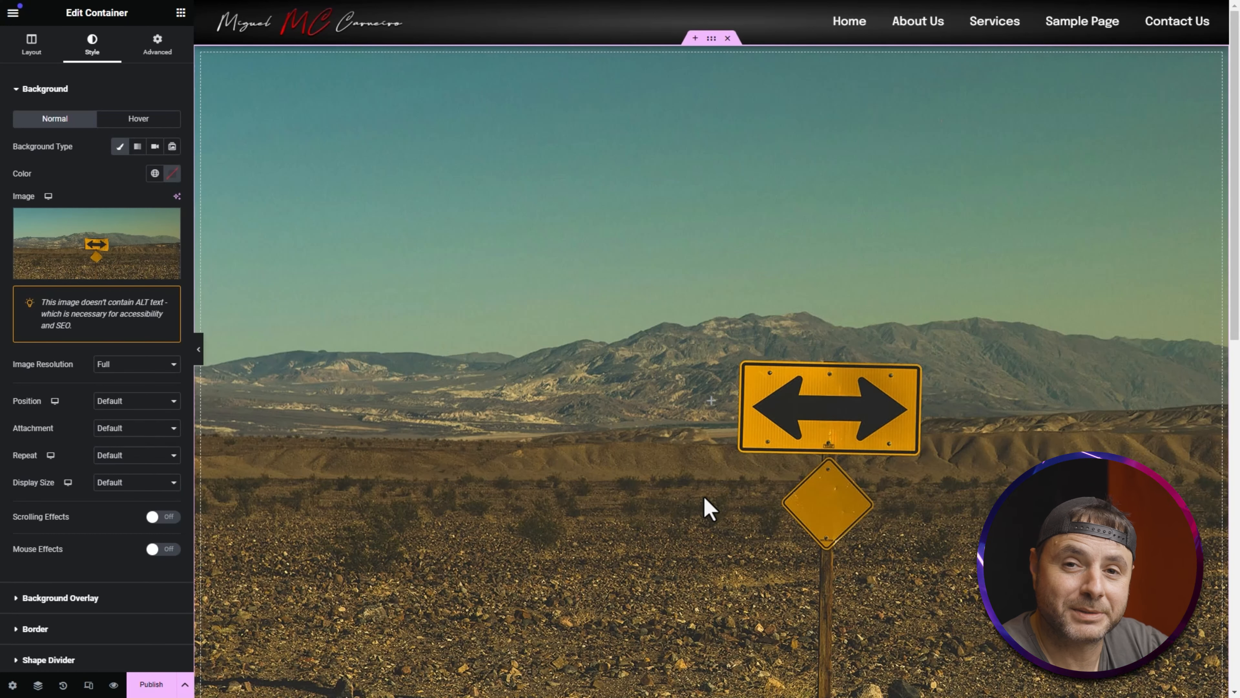
Set the background image's position to Center Center and its attachment to Fixed
click(117, 403)
click(125, 428)
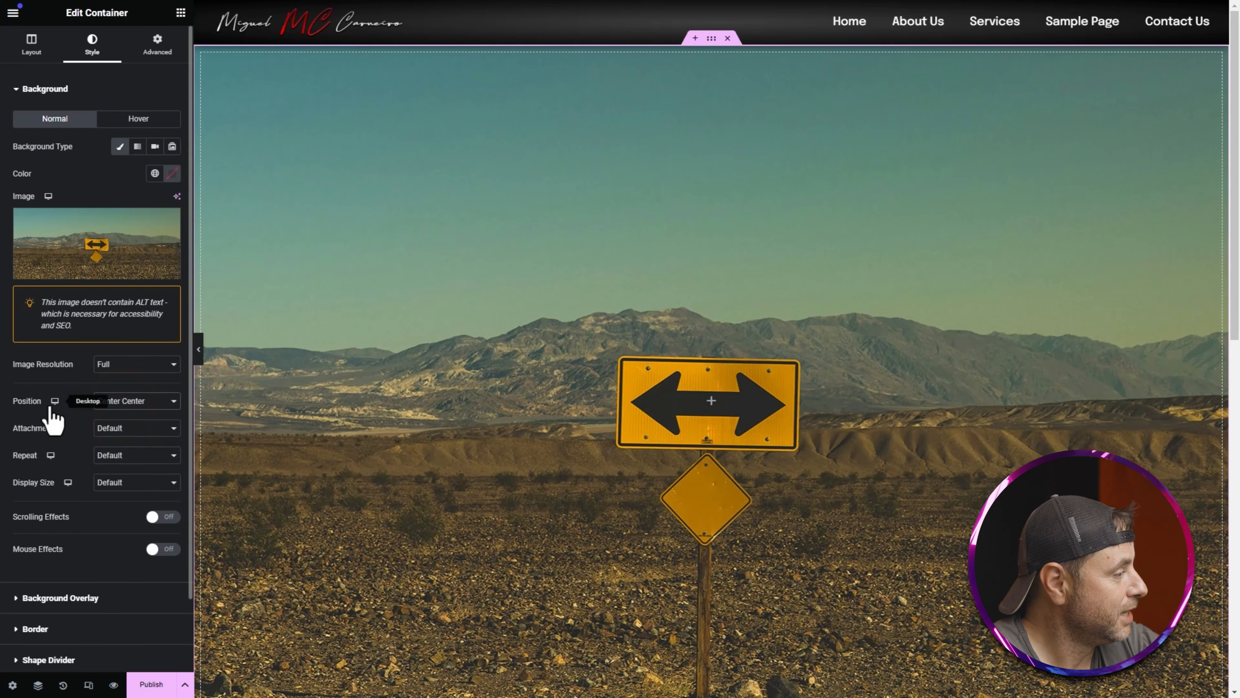
click(100, 429)
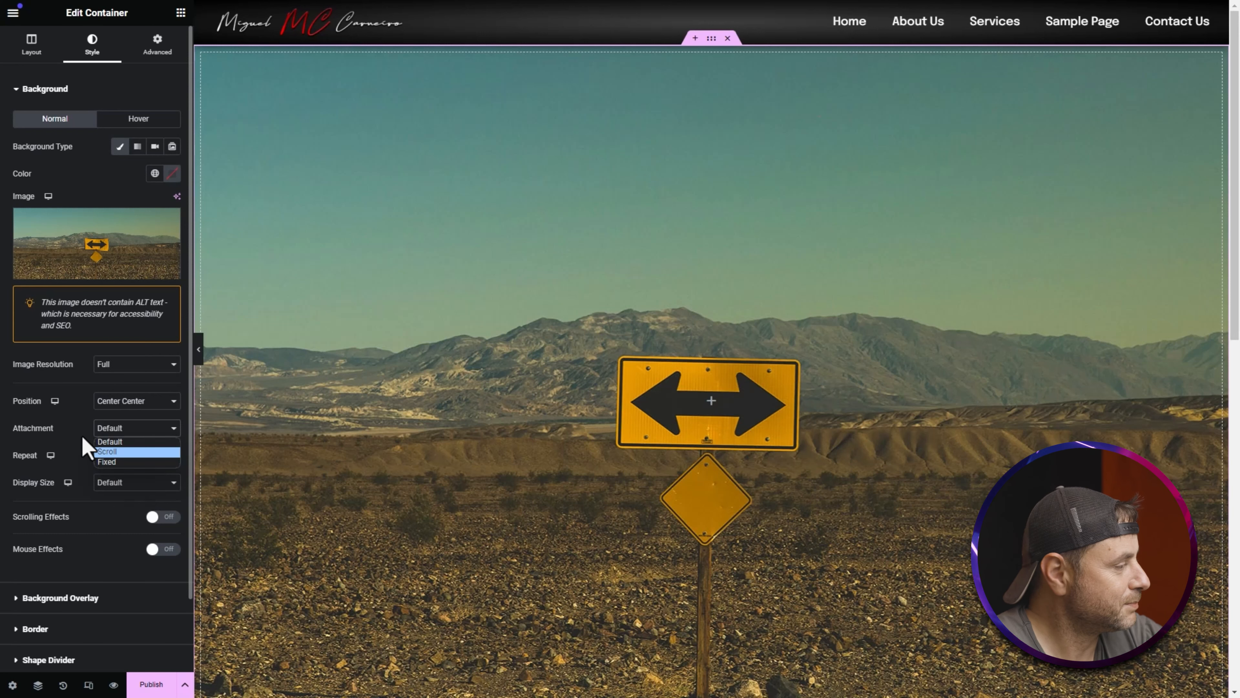
click(104, 461)
Set the background image to No-repeat with Cover display size and check its fixed scrolling effect
click(106, 473)
click(110, 498)
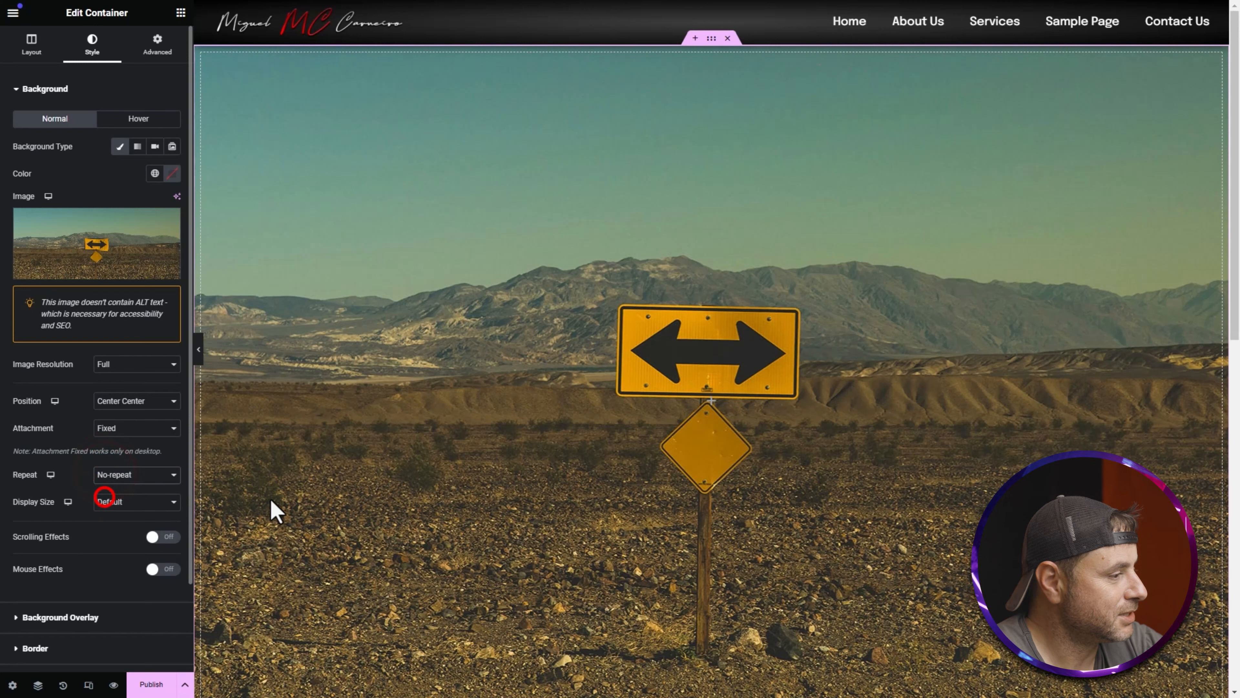
click(122, 501)
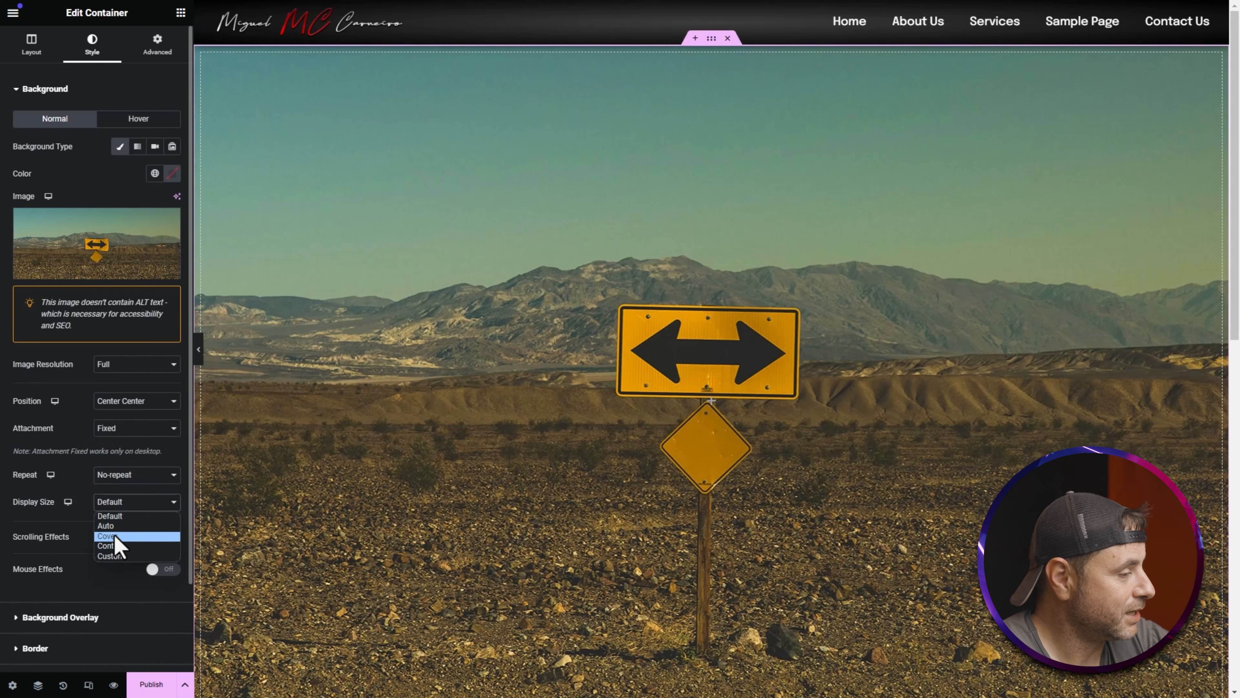
click(116, 537)
scroll(553, 596, down, 10)
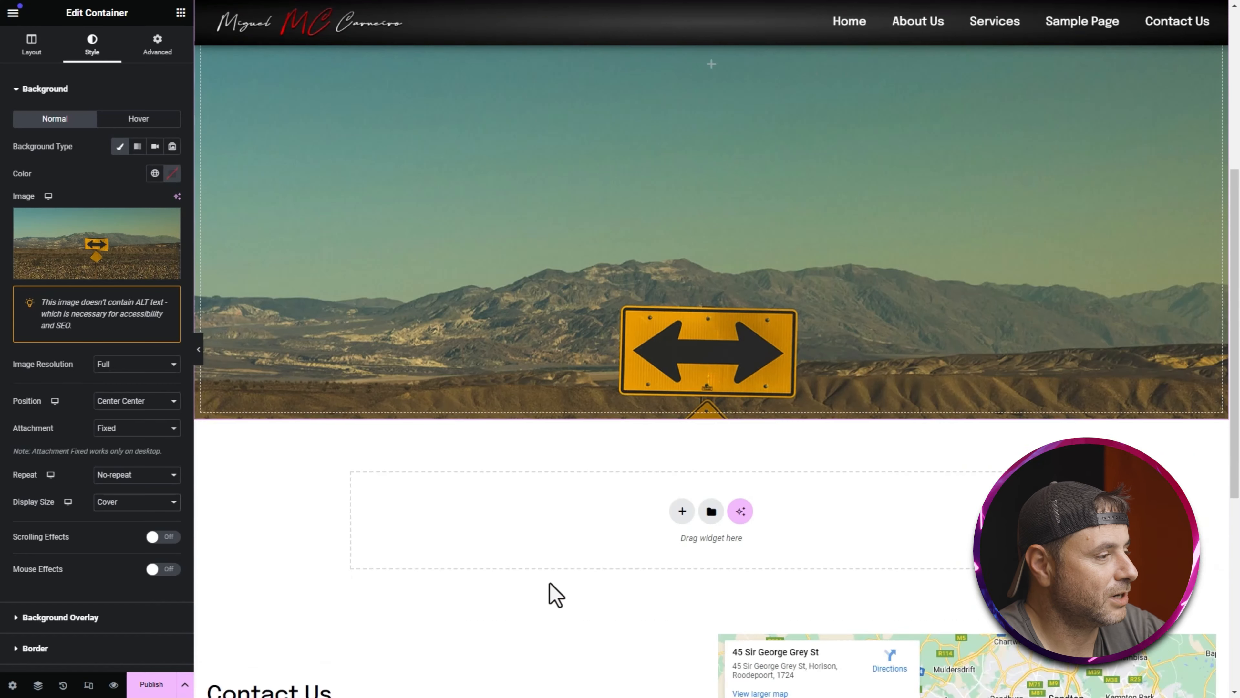
scroll(553, 596, up, 10)
scroll(554, 596, down, 10)
scroll(554, 596, up, 10)
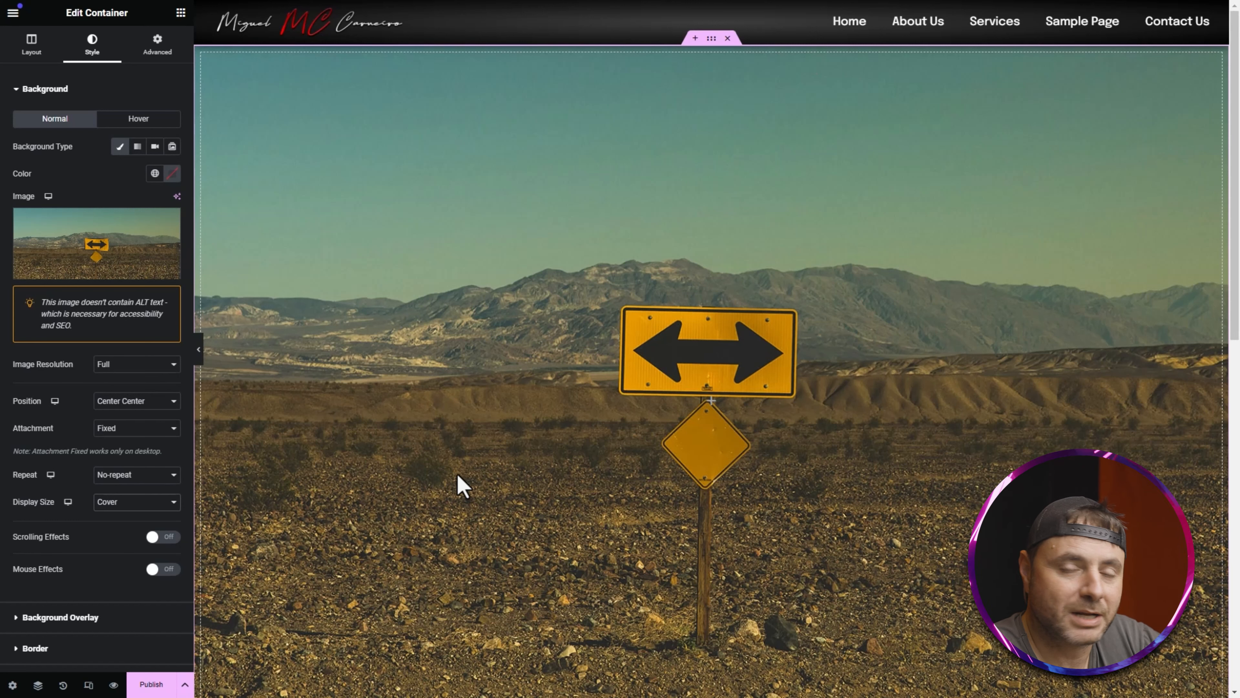
Apply a radial gradient background overlay to the container with white (#FFFFFF) as first color and black as second color
click(119, 615)
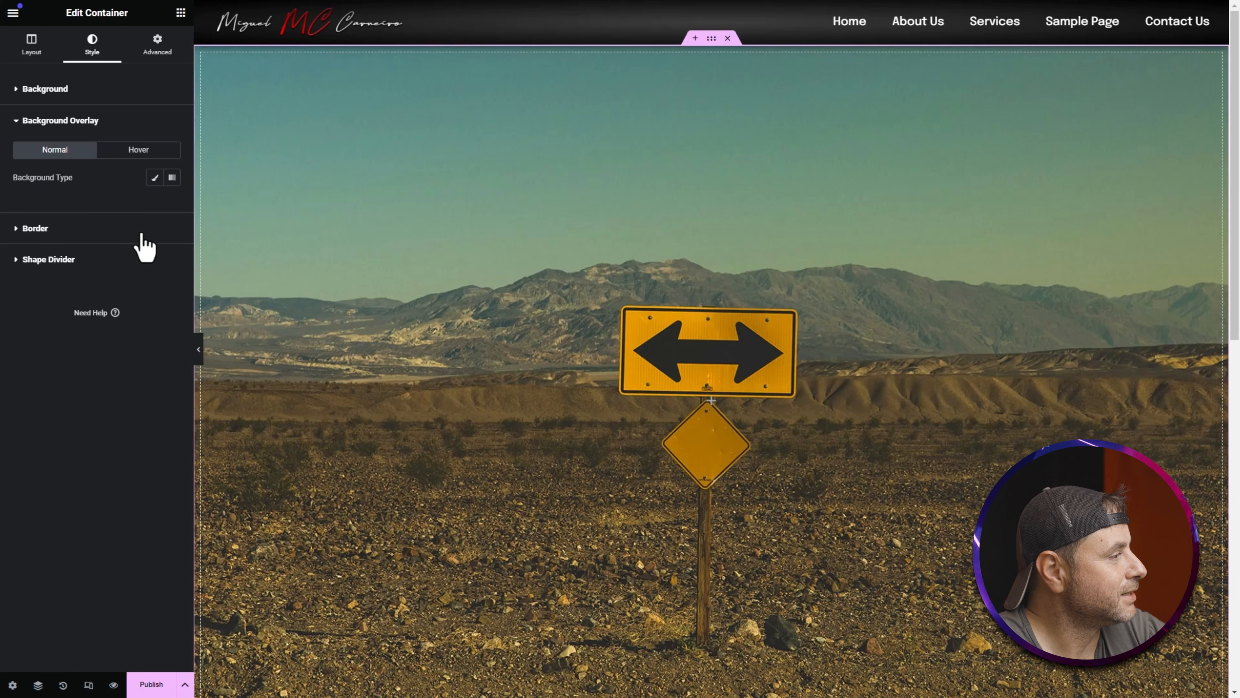
click(172, 179)
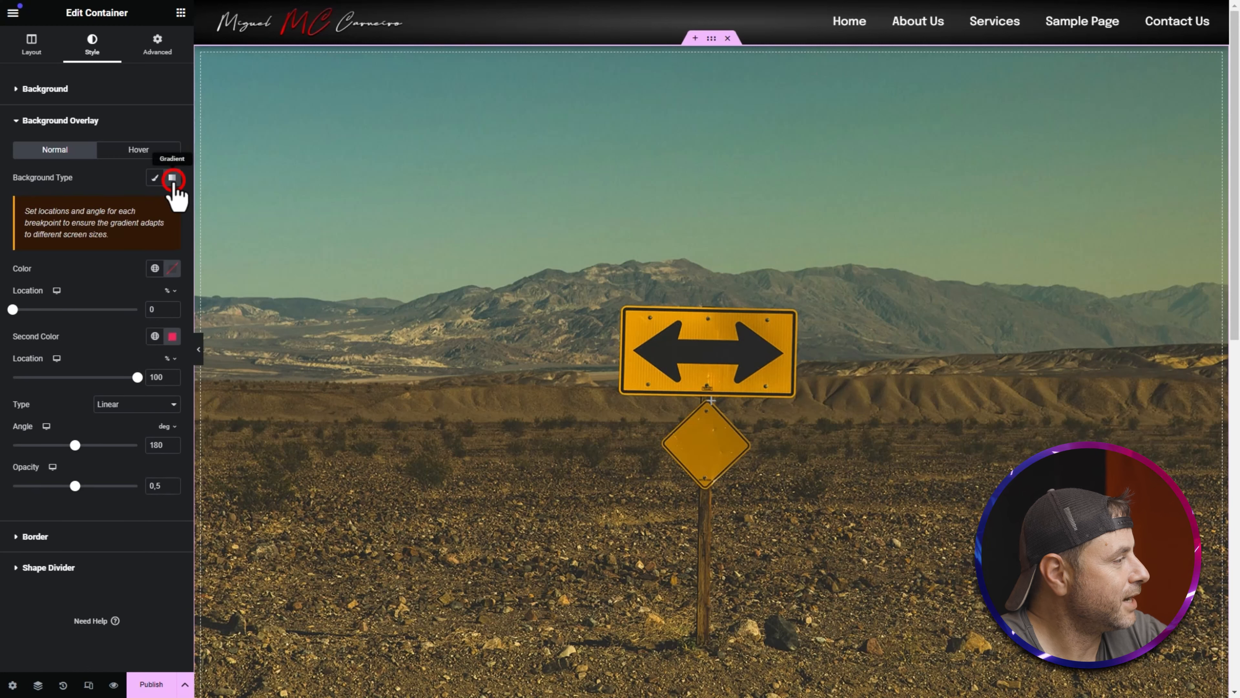
click(172, 269)
drag(158, 362, 80, 304)
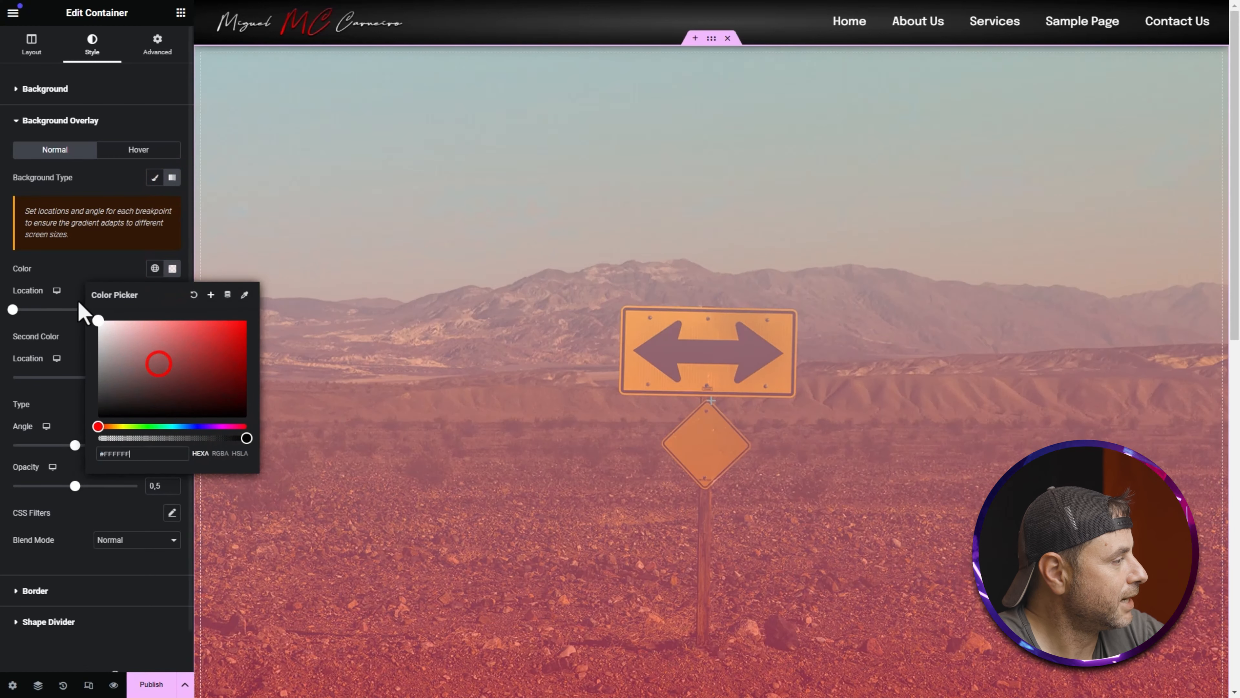
click(78, 320)
click(138, 402)
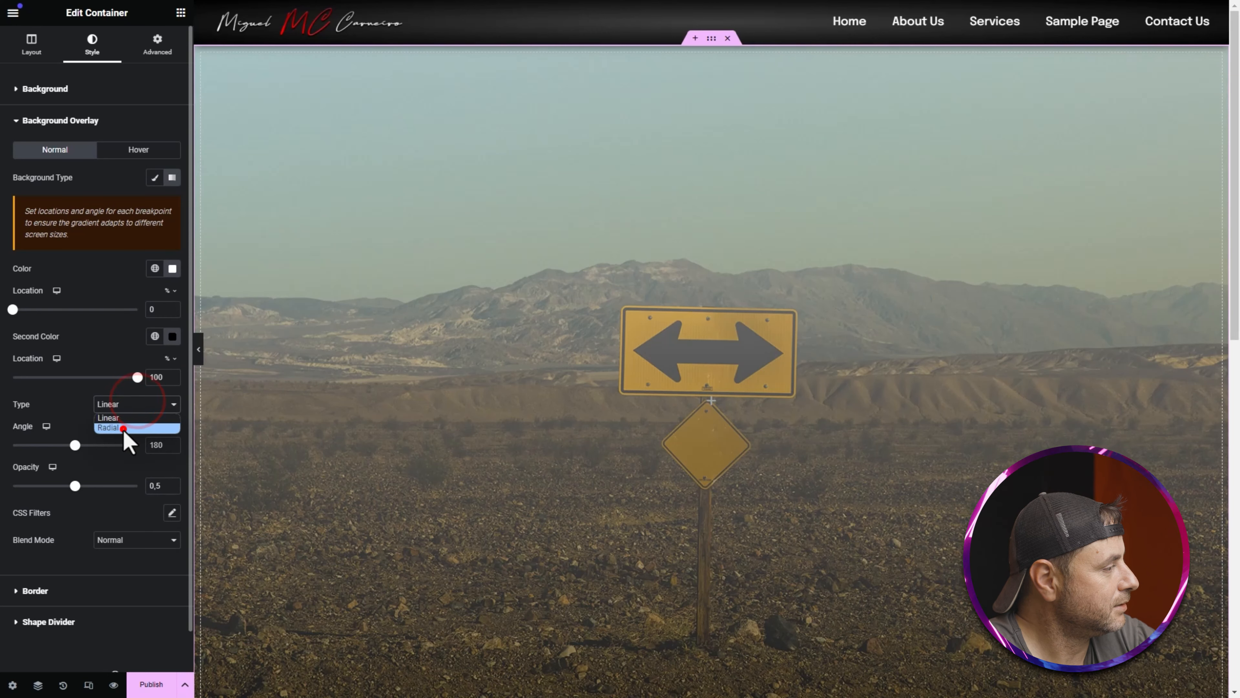
click(122, 427)
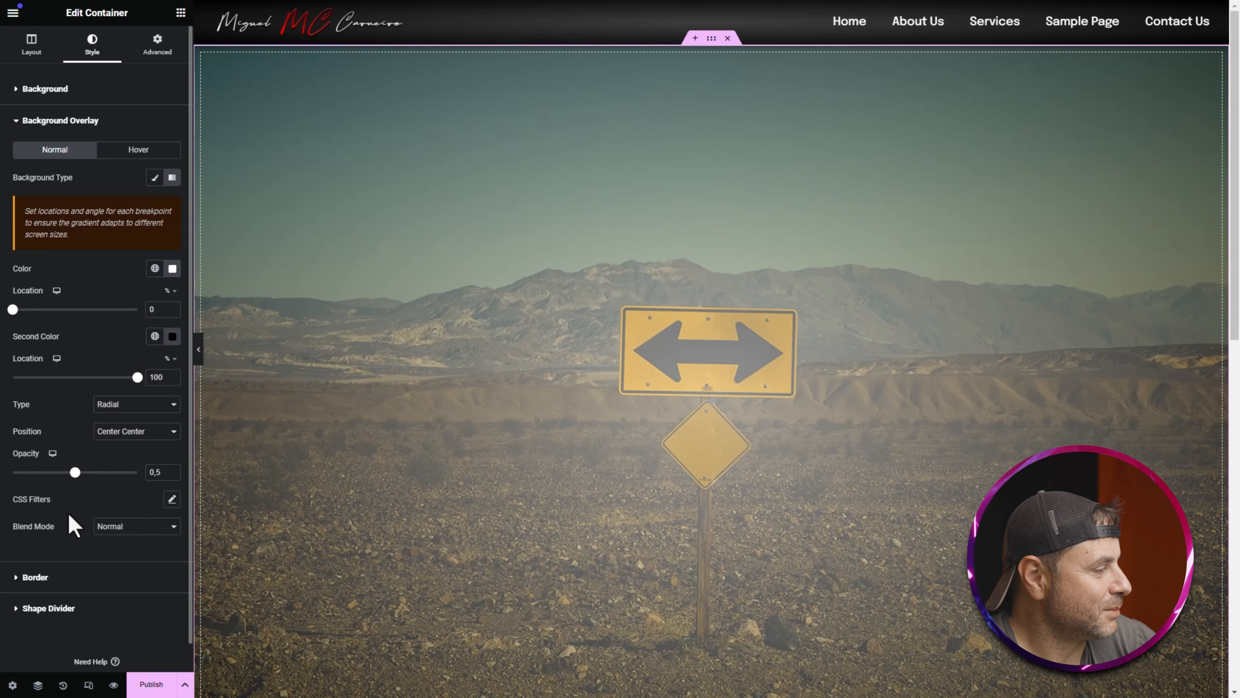
Set the background overlay's blend mode to Multiply and its opacity to 1
click(111, 527)
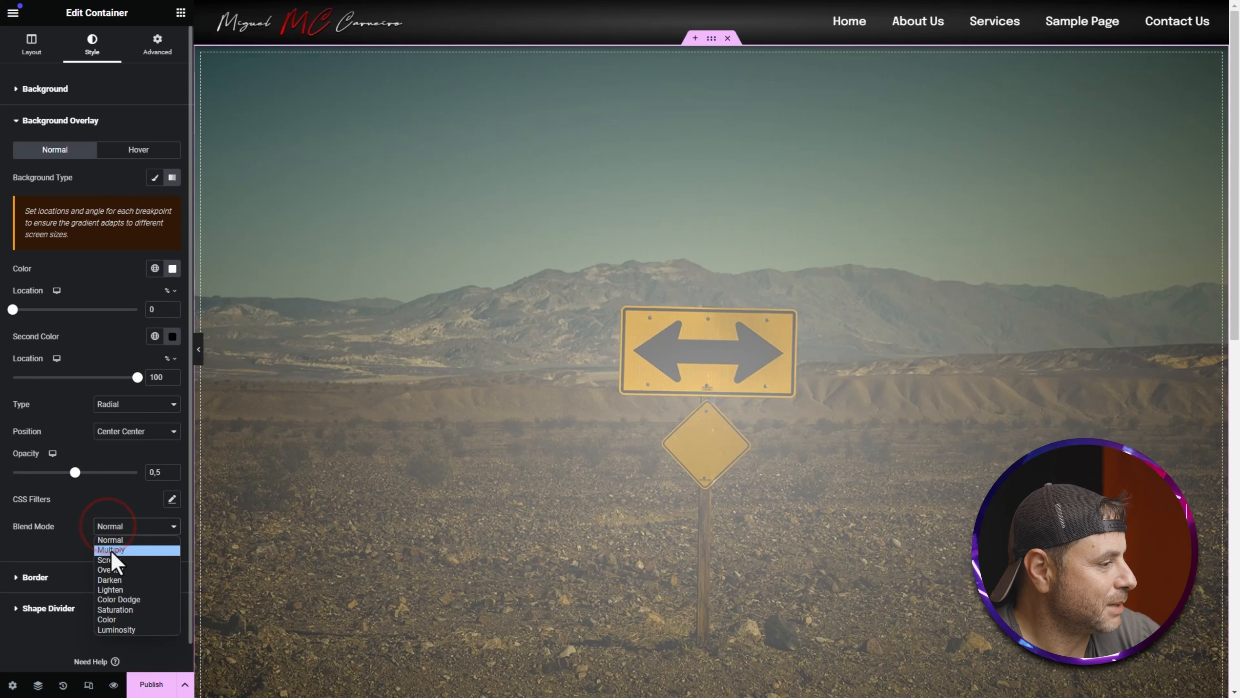
click(112, 550)
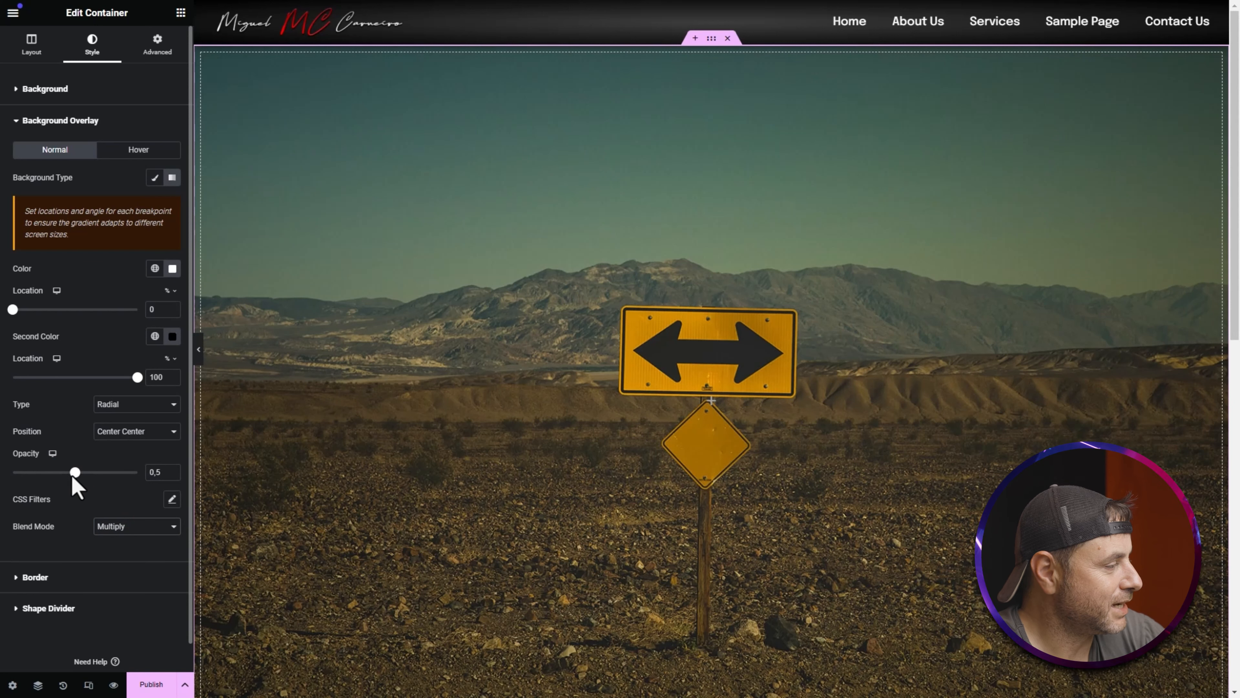
drag(74, 472, 156, 472)
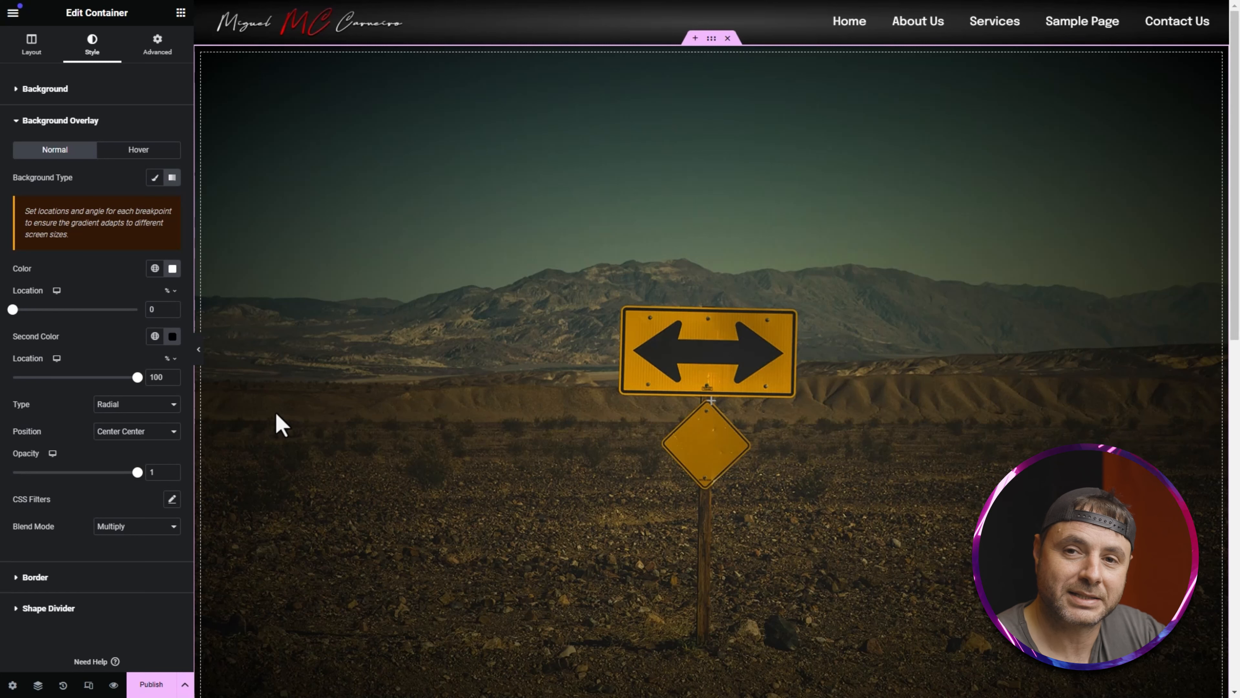
Add a boxed container inside the full-height container and place a Heading widget in it with the title "ERROR 404"
click(180, 13)
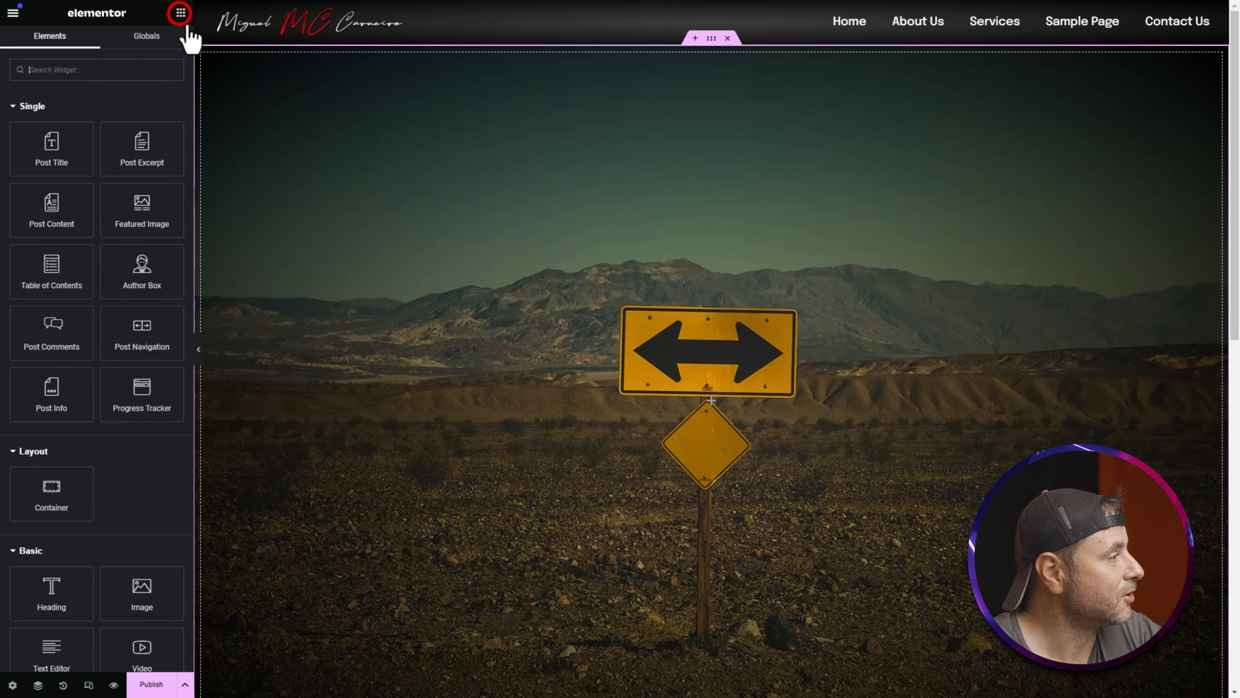
drag(49, 491, 698, 405)
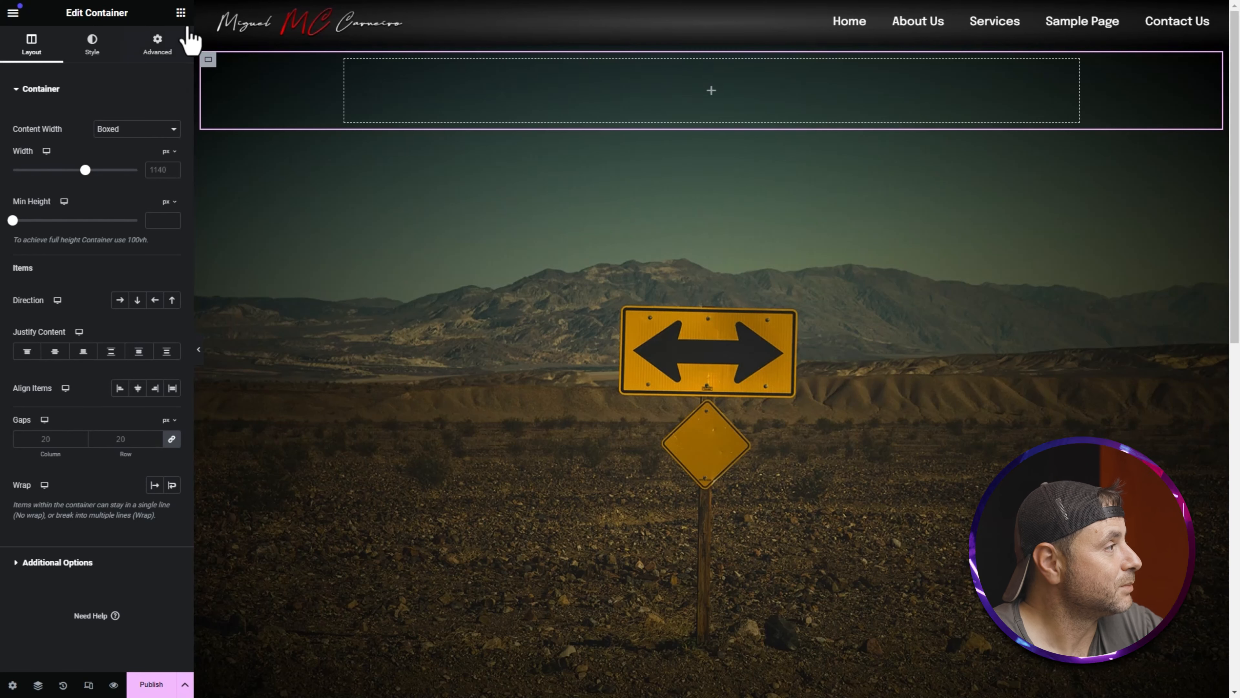
click(180, 14)
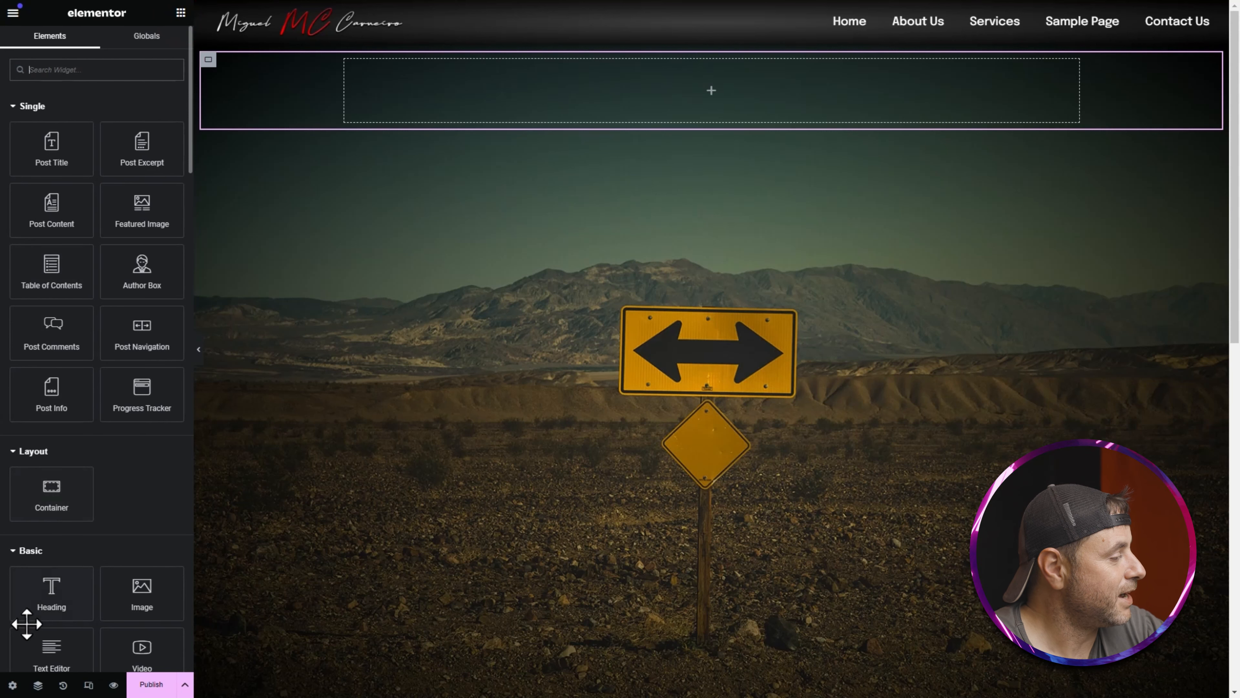
drag(59, 594, 703, 88)
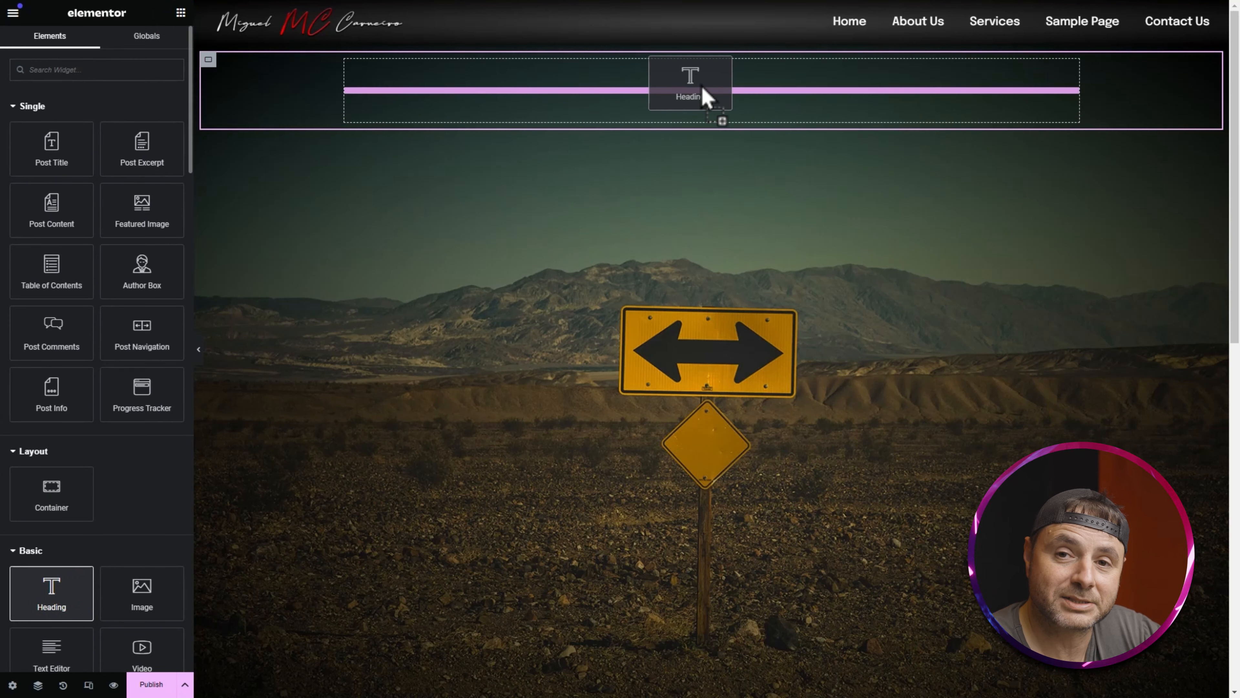
drag(702, 87, 701, 87)
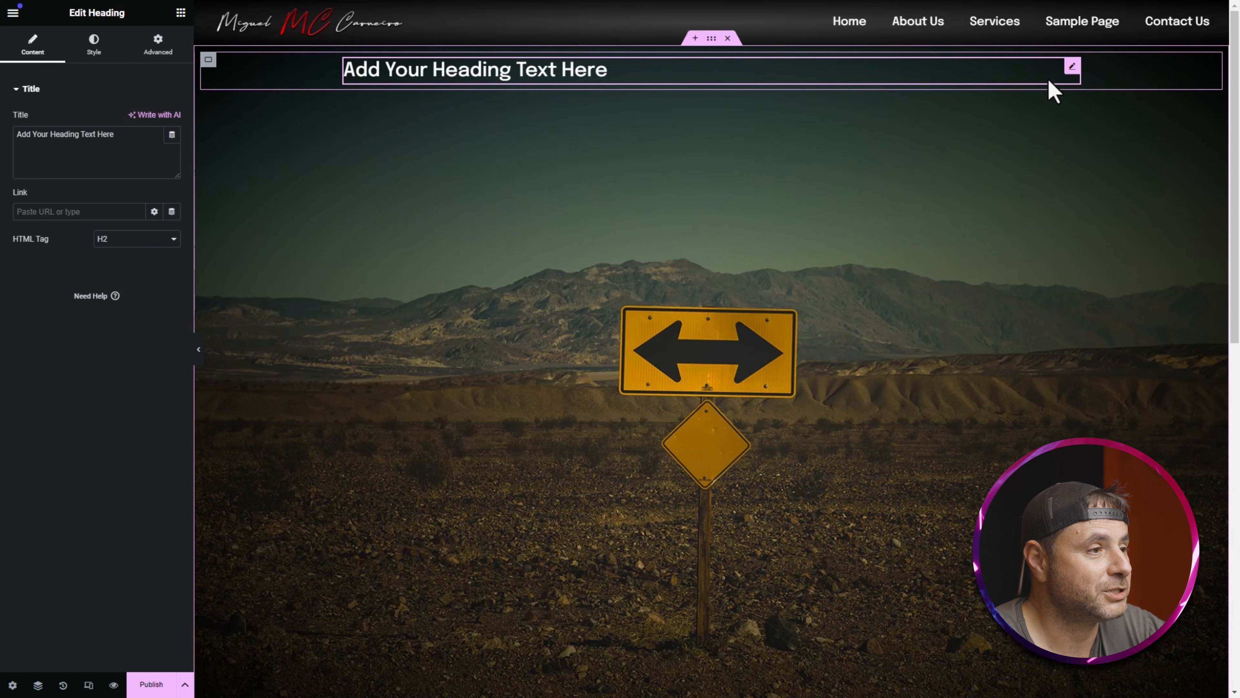
click(1072, 69)
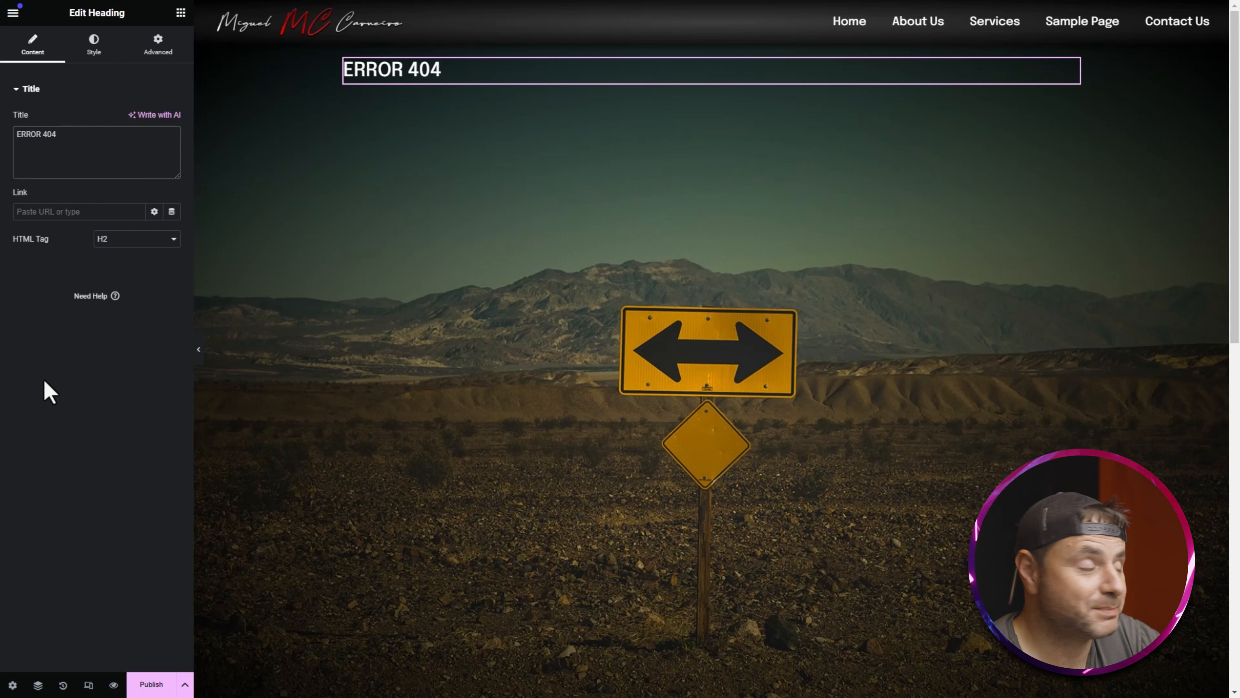
Center the ERROR 404 heading and set its font size to 120 px
click(95, 43)
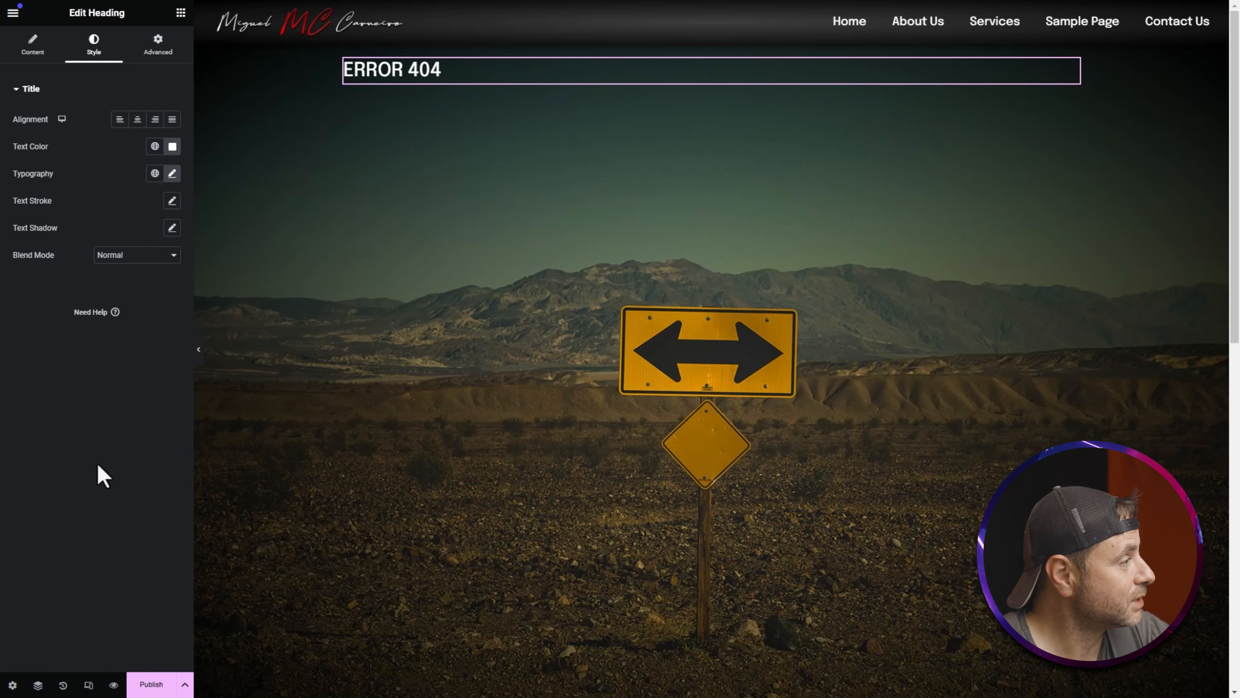
click(136, 119)
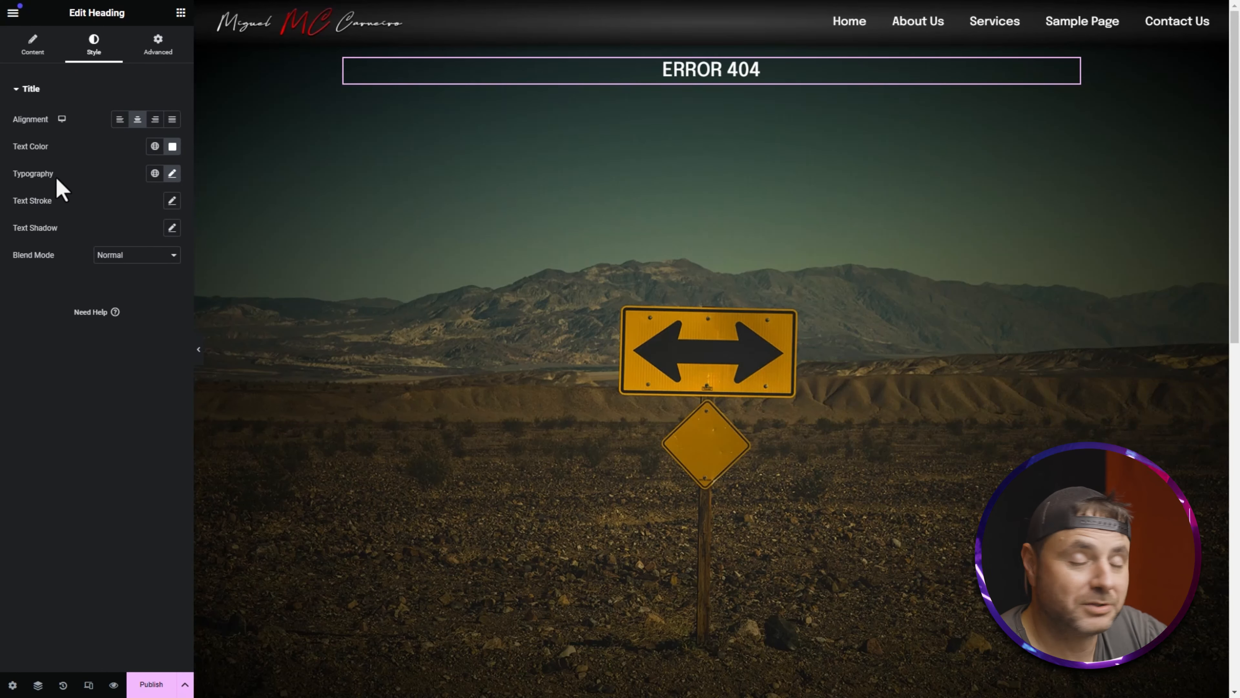
click(172, 173)
double_click(145, 275)
text(120)
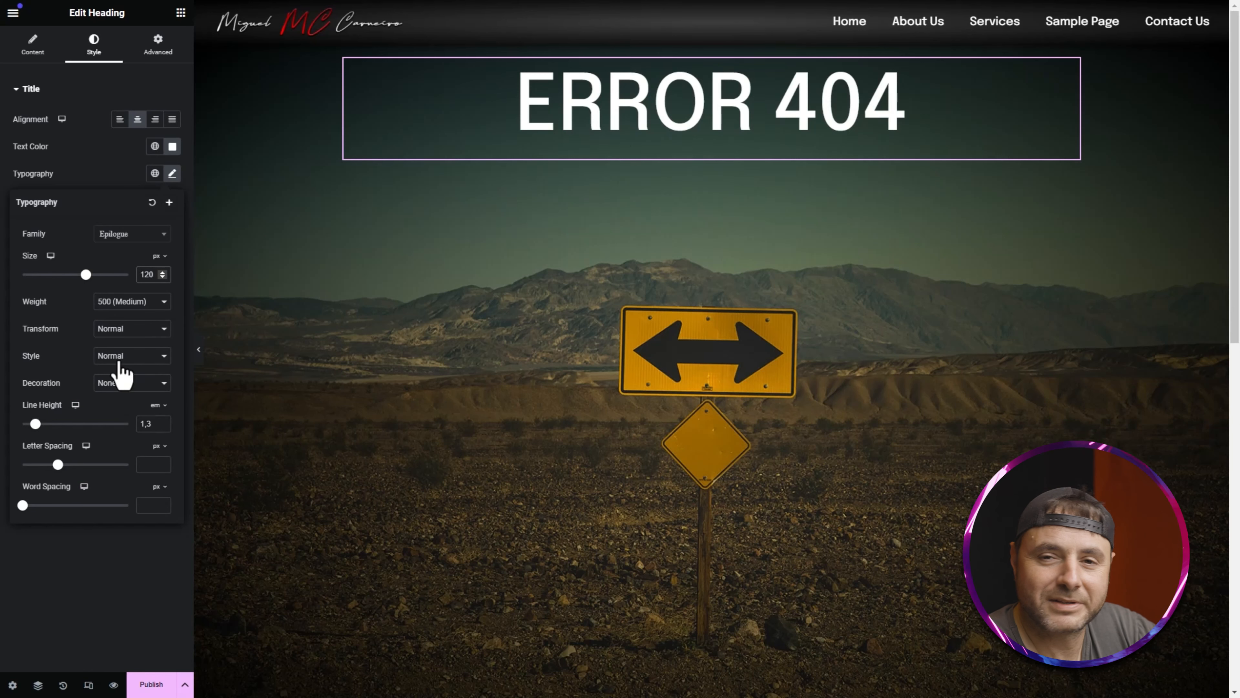
click(119, 168)
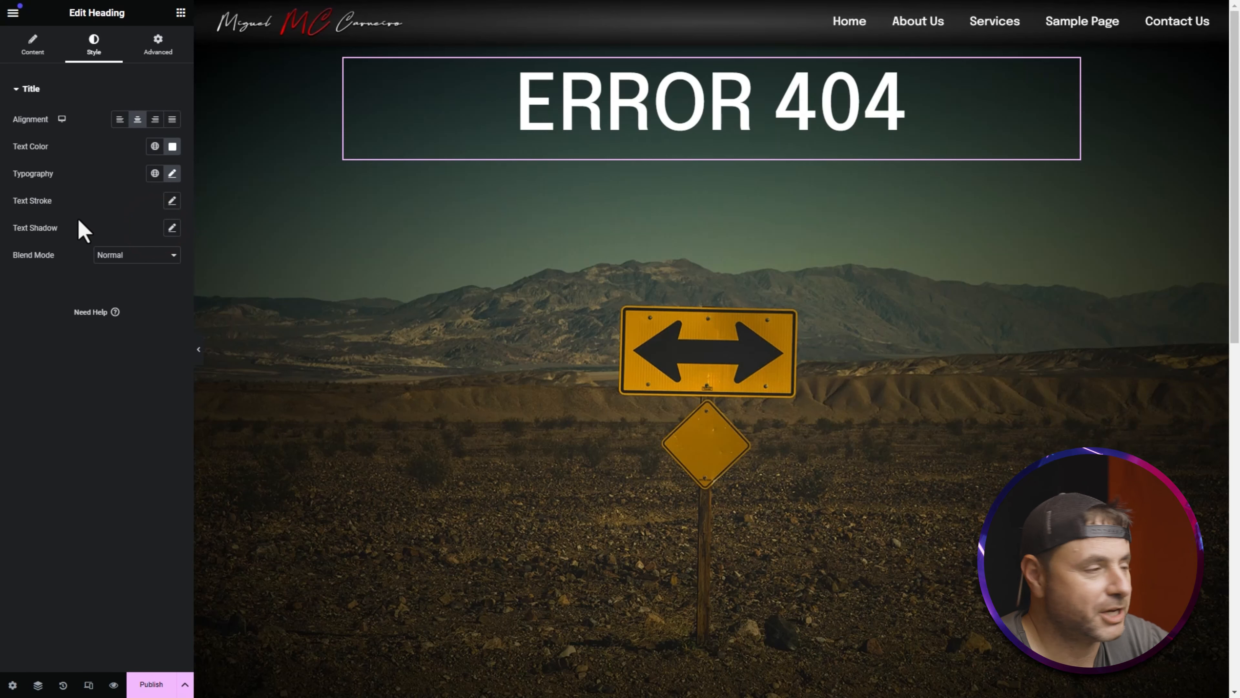
Give the heading a more opaque black text shadow with a blur of 15 and a vertical offset of 7
click(172, 228)
click(163, 262)
click(168, 430)
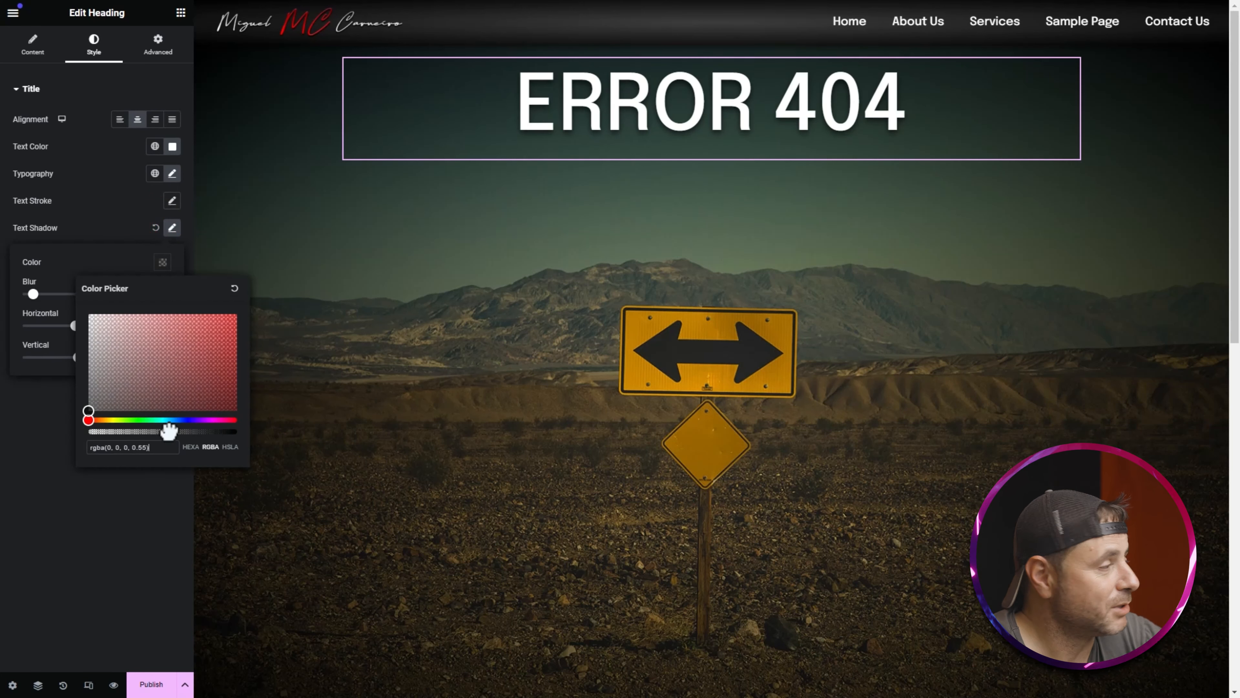
drag(169, 430, 201, 430)
click(126, 270)
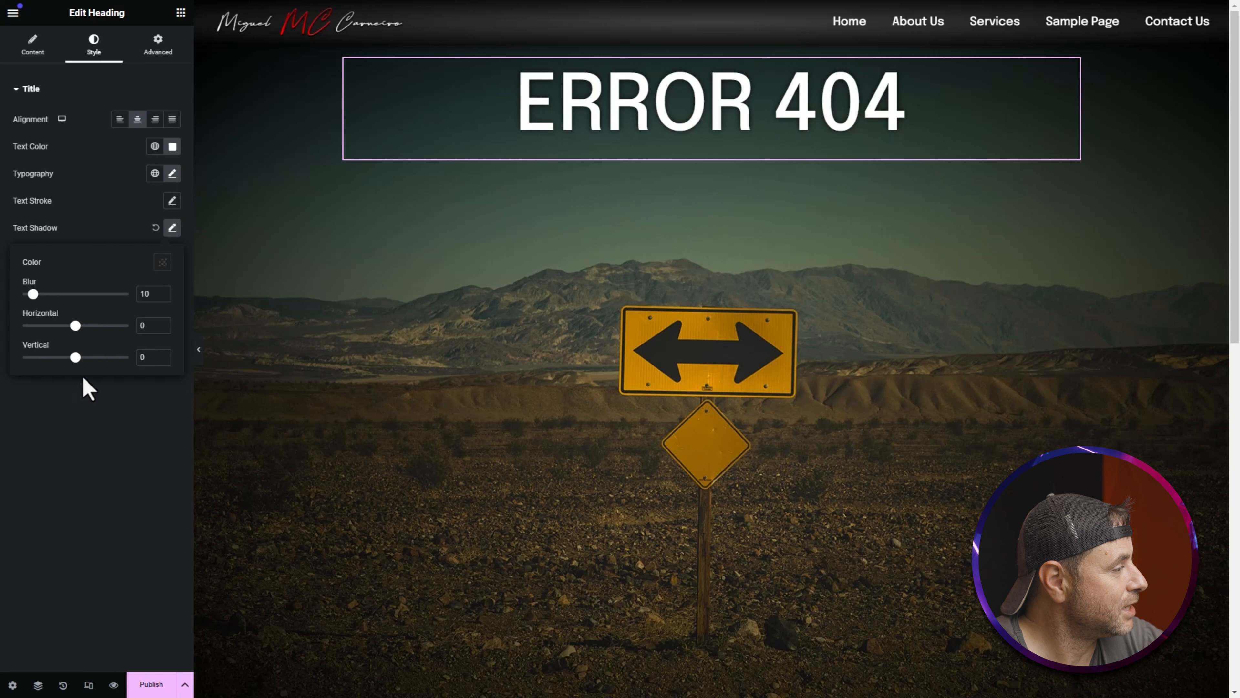
drag(75, 357, 79, 357)
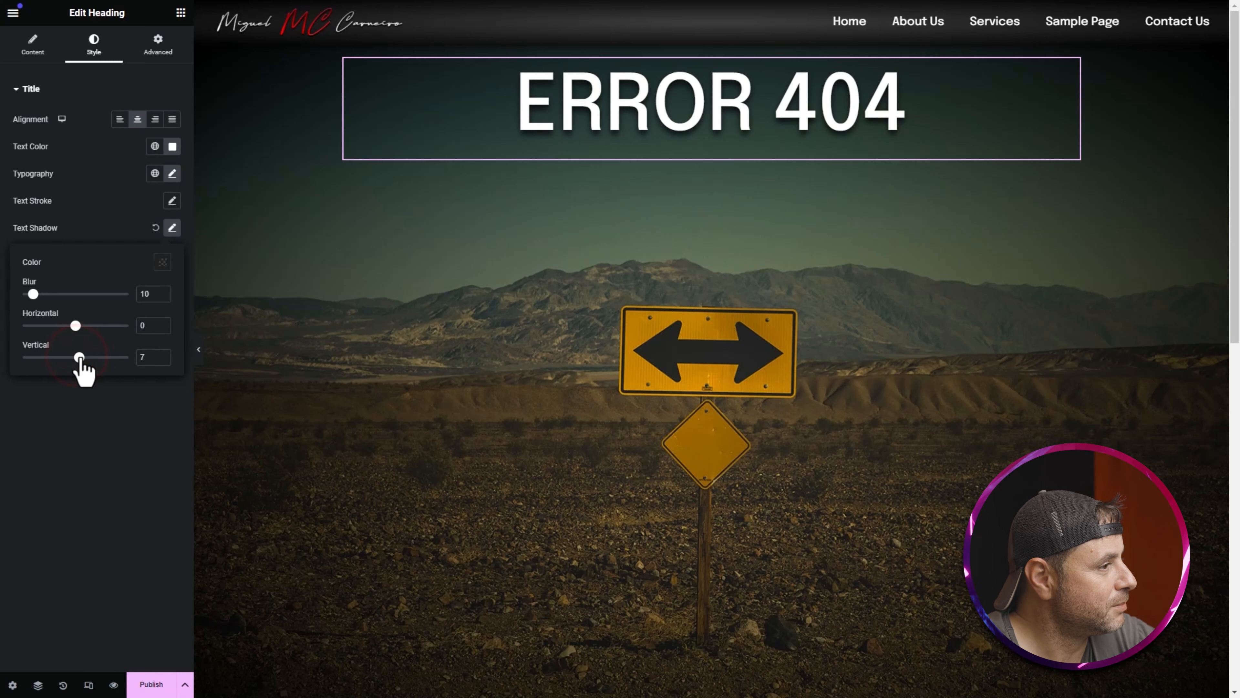
drag(33, 294, 36, 294)
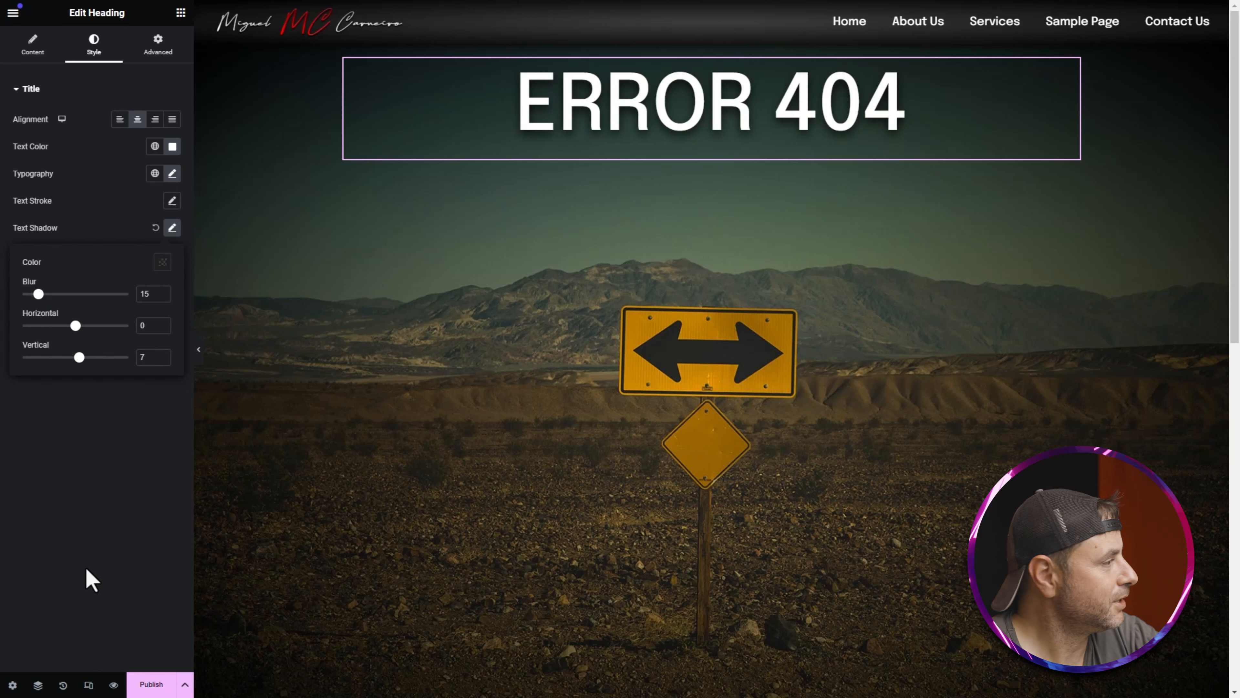
click(125, 205)
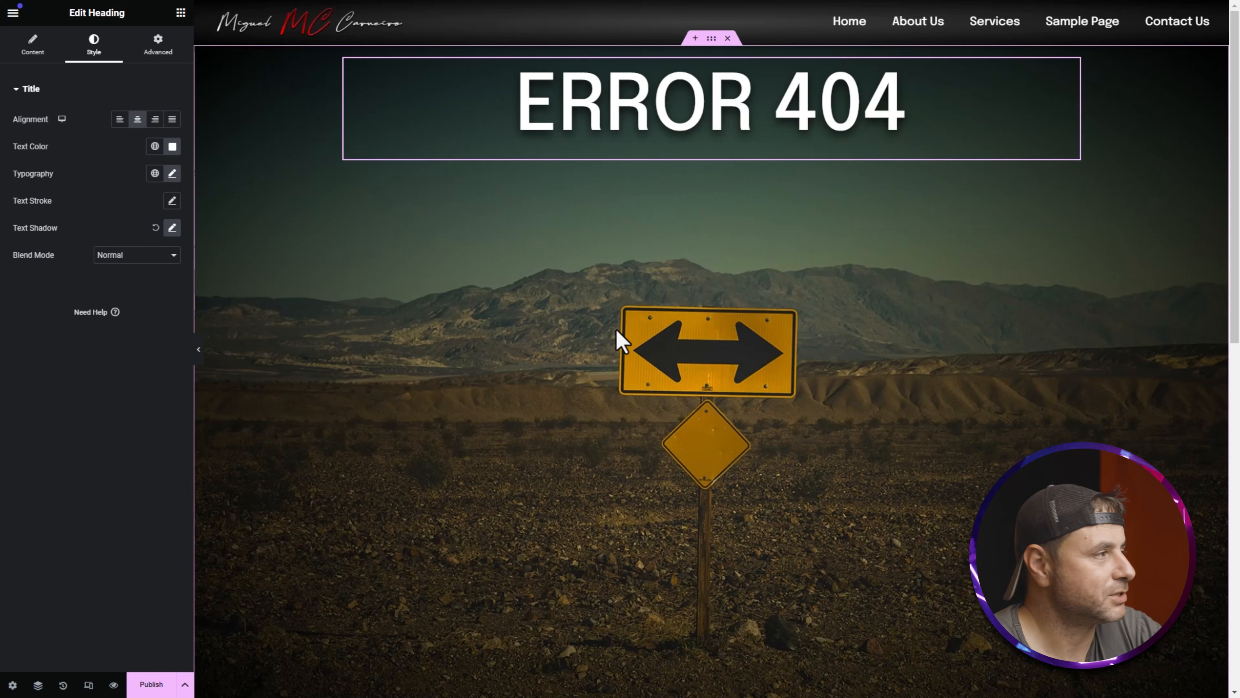
Insert a Spacer widget above the ERROR 404 heading and set its space to 150 px
click(180, 12)
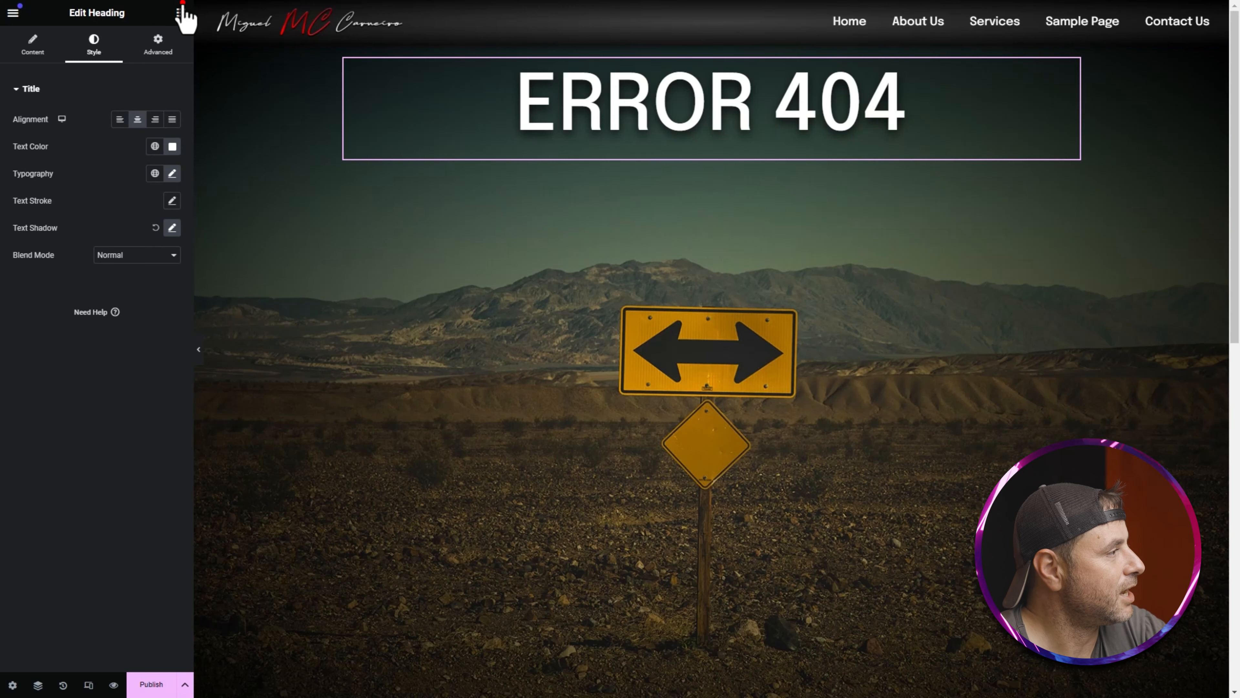
scroll(141, 349, down, 5)
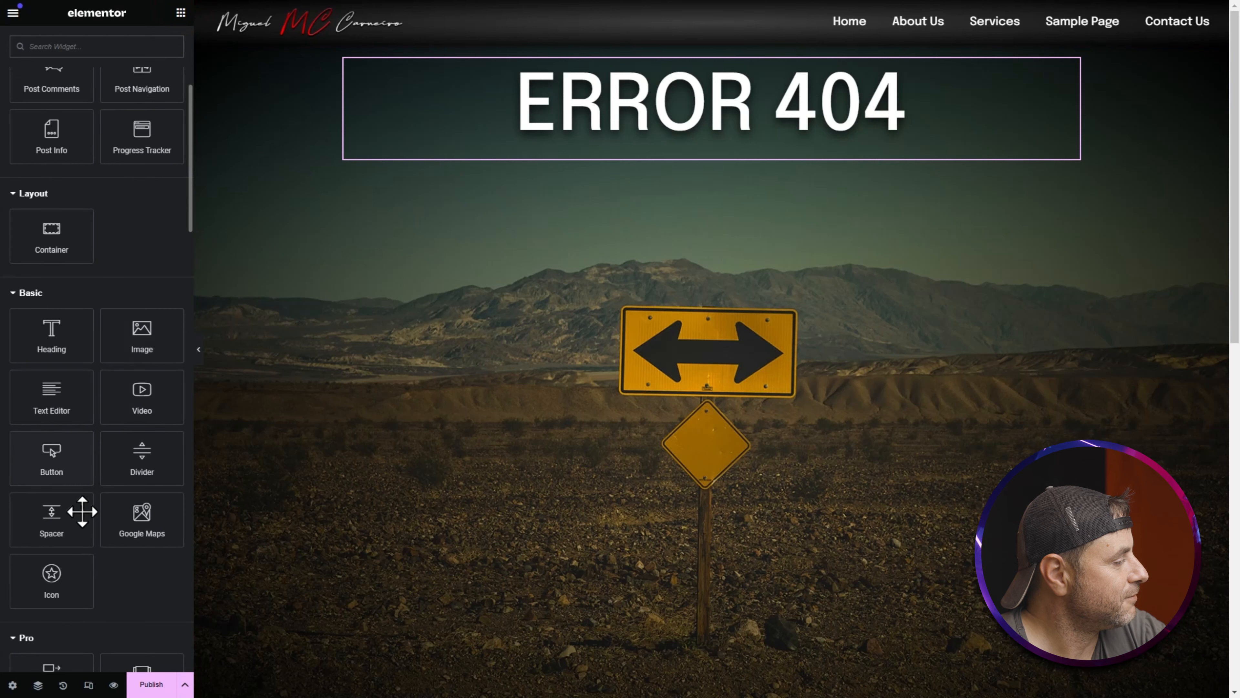
drag(57, 533, 624, 109)
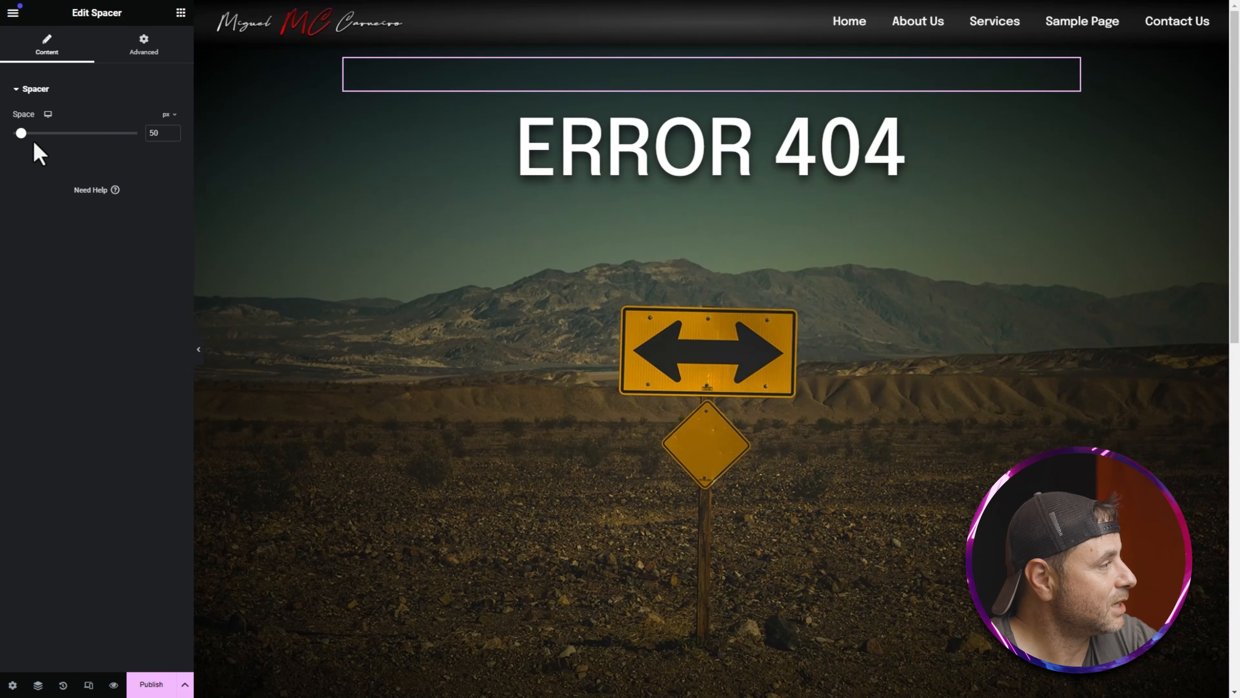
drag(20, 133, 42, 133)
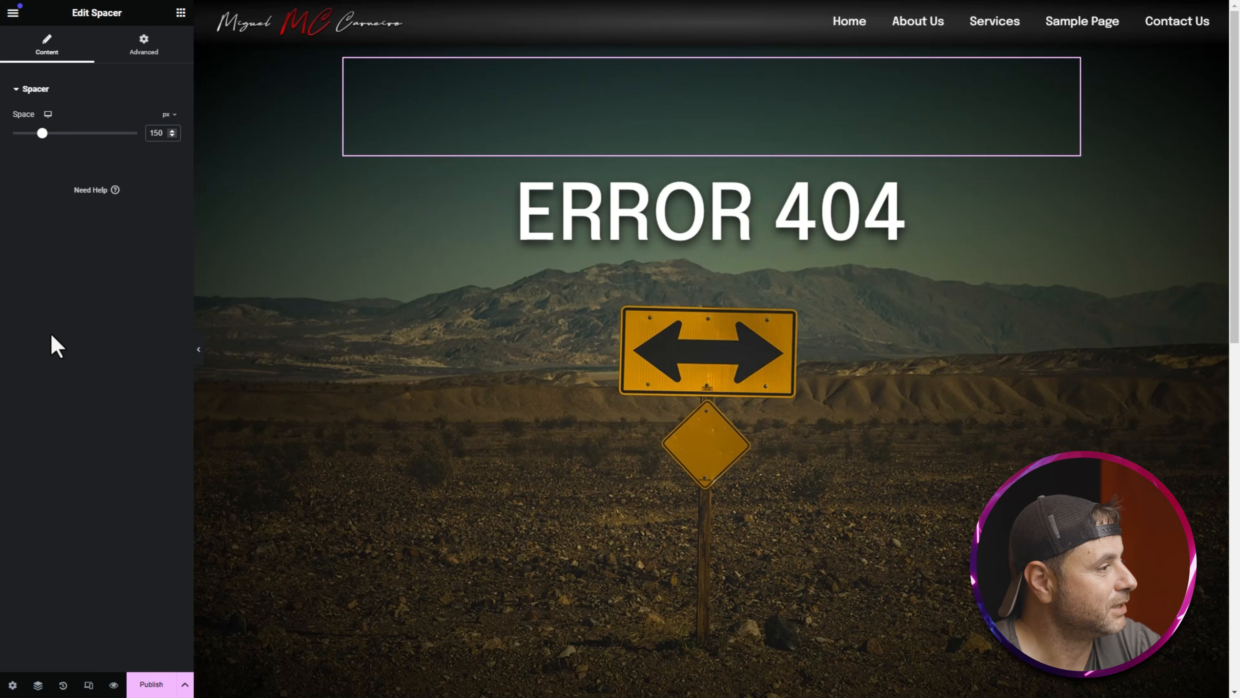
Add a Text Editor widget below the heading with the text "You seem to have gone to a page that doesn't exist."
click(293, 335)
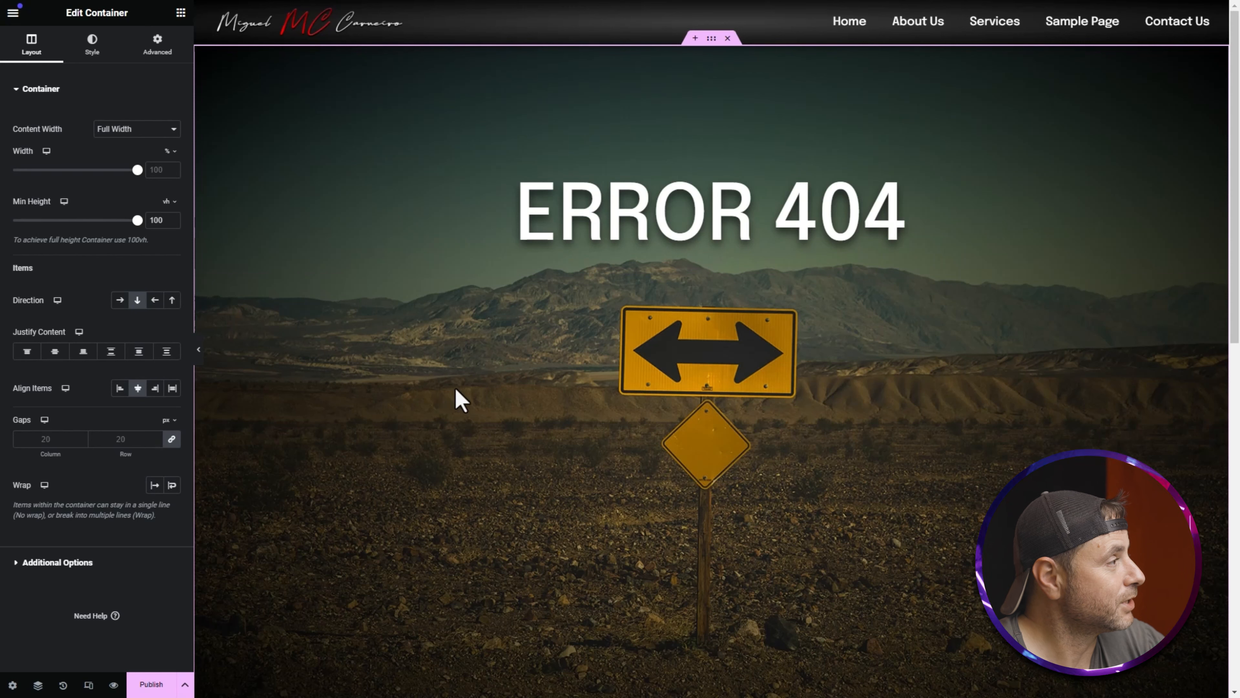
click(181, 12)
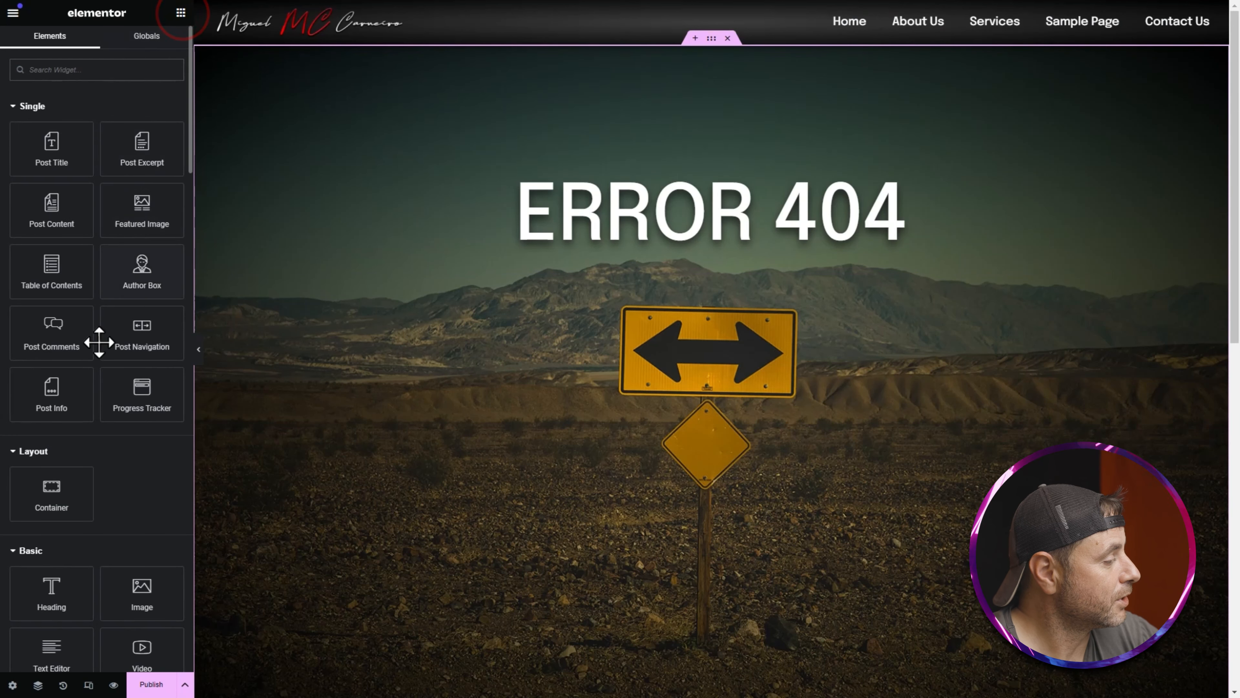
scroll(99, 342, down, 3)
drag(50, 486, 636, 249)
drag(636, 248, 630, 251)
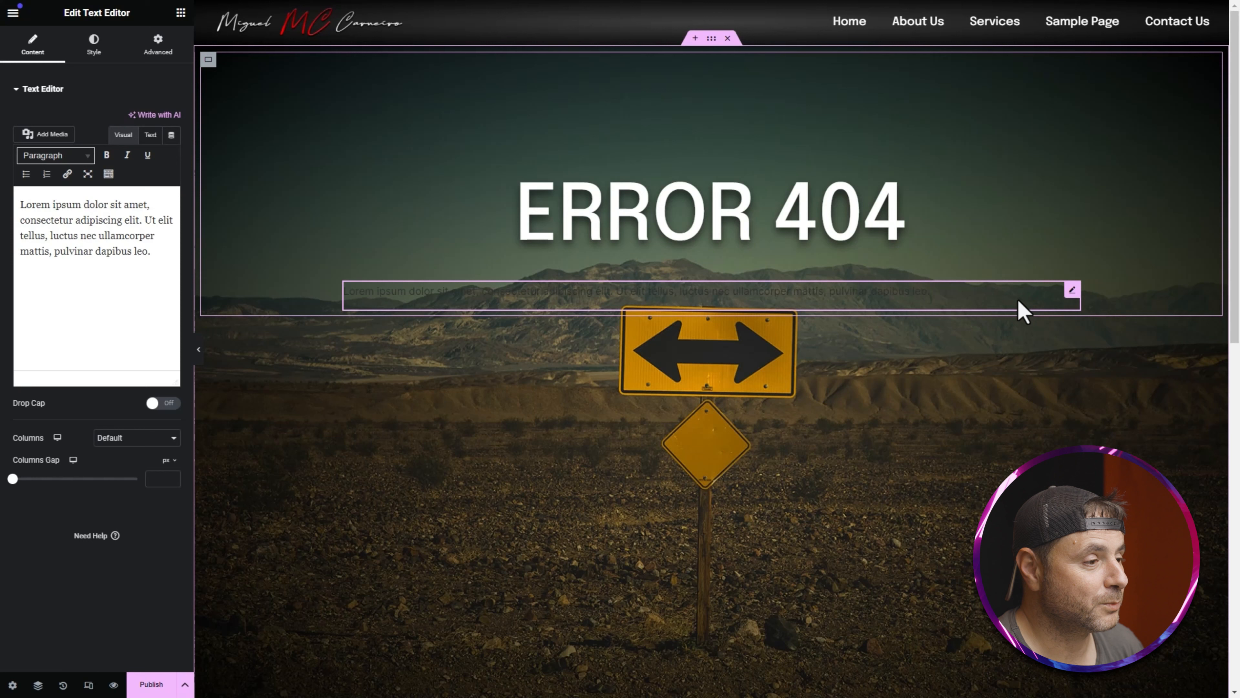
click(1073, 290)
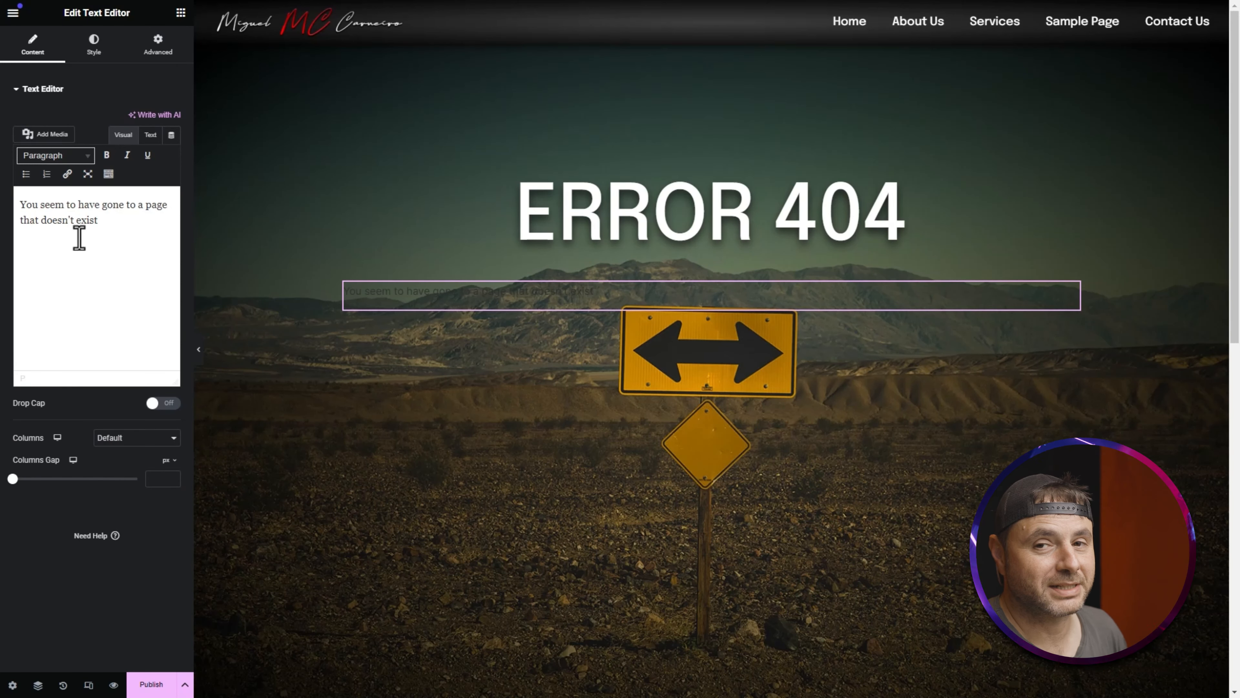
click(102, 232)
text(.)
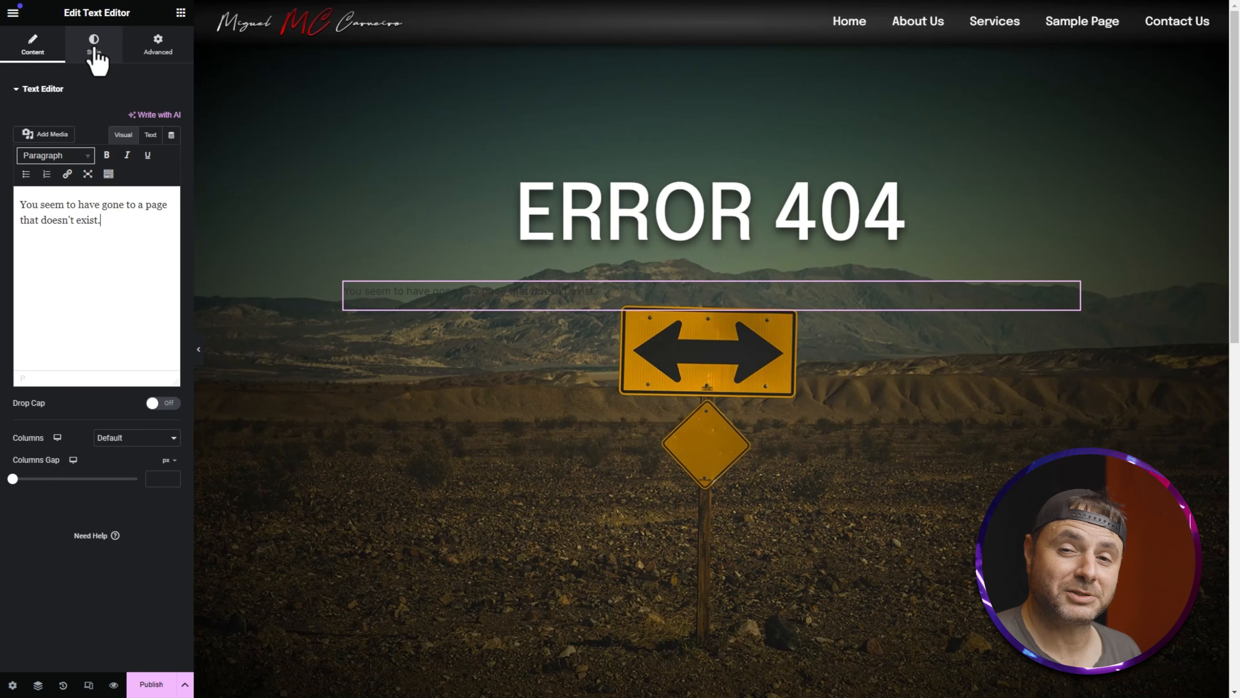
Center the message text below the heading and set its text color to white
click(94, 46)
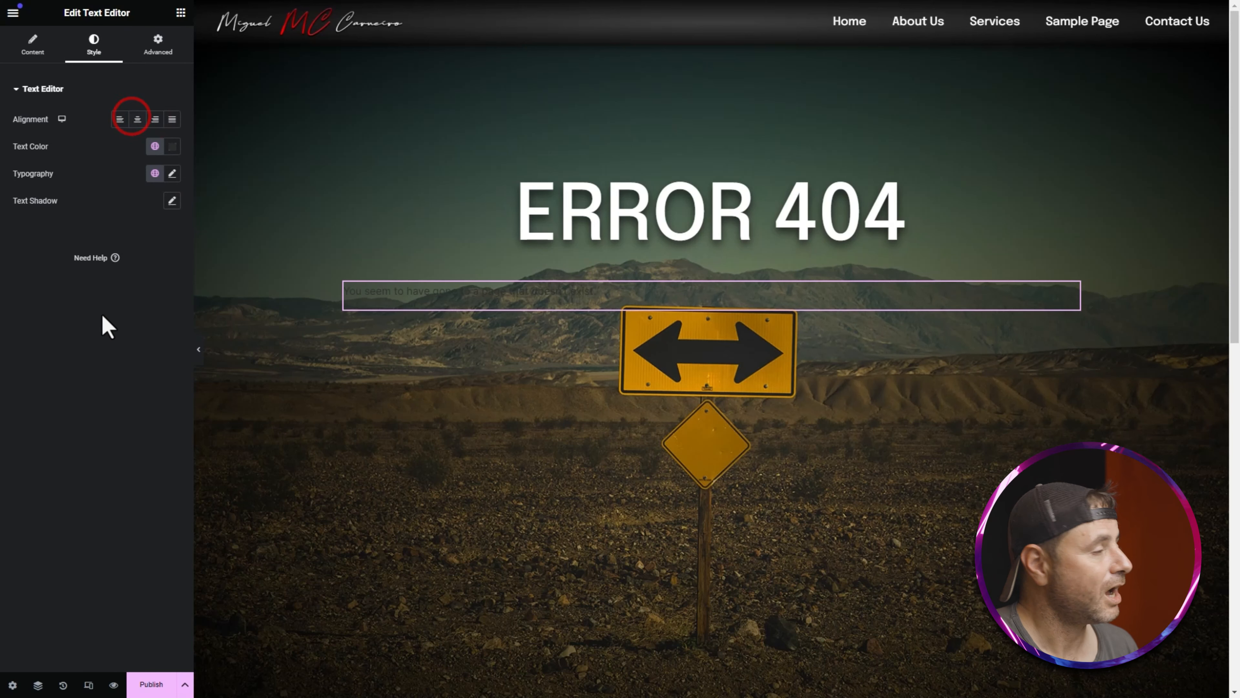
click(137, 119)
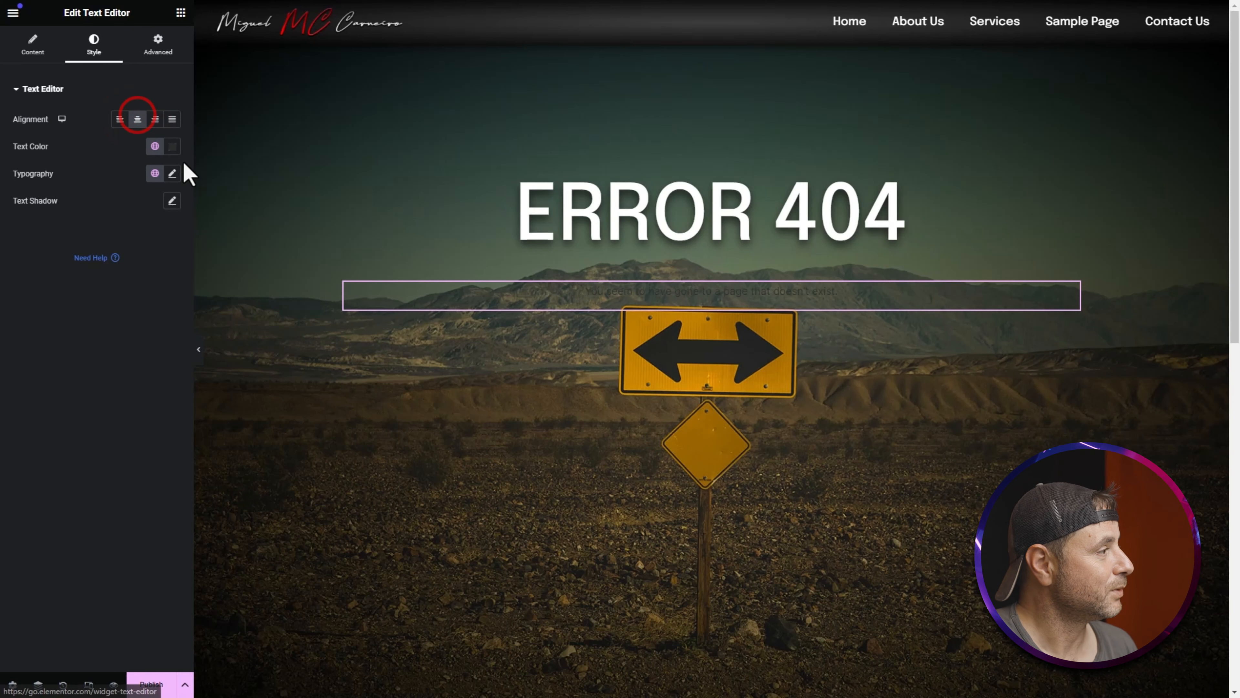
click(171, 142)
drag(164, 250, 68, 187)
click(46, 273)
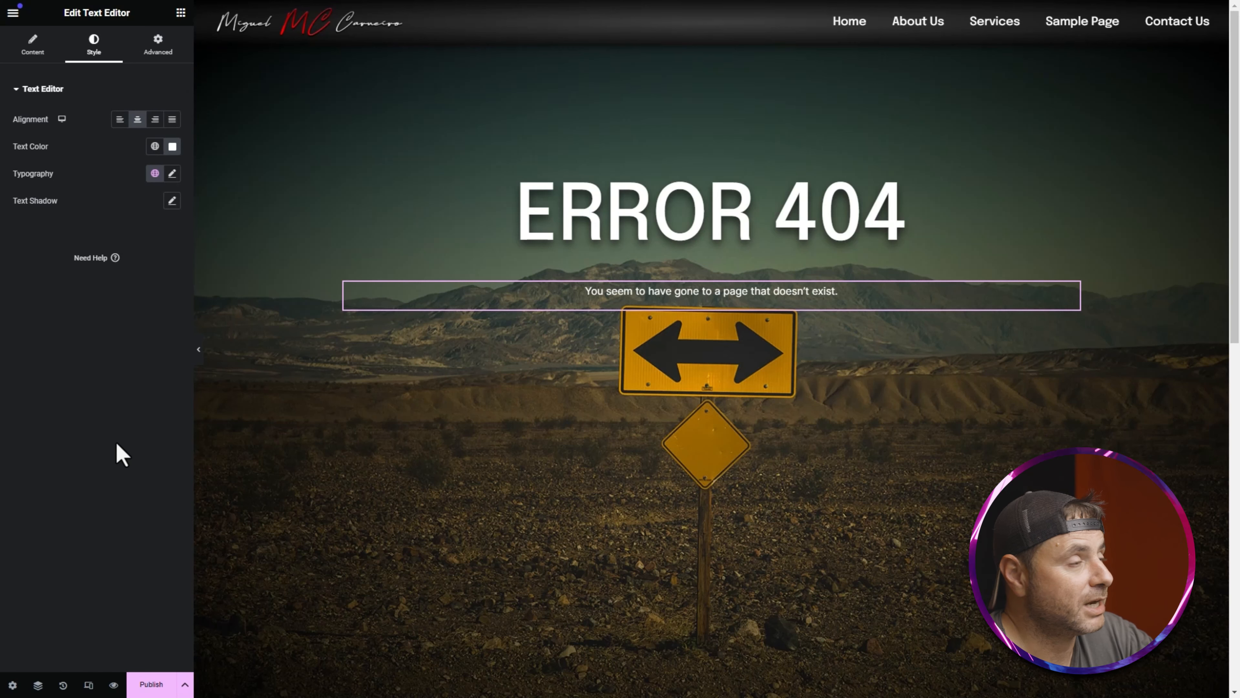
Add another boxed container below the message text and place a Button widget in it
click(181, 13)
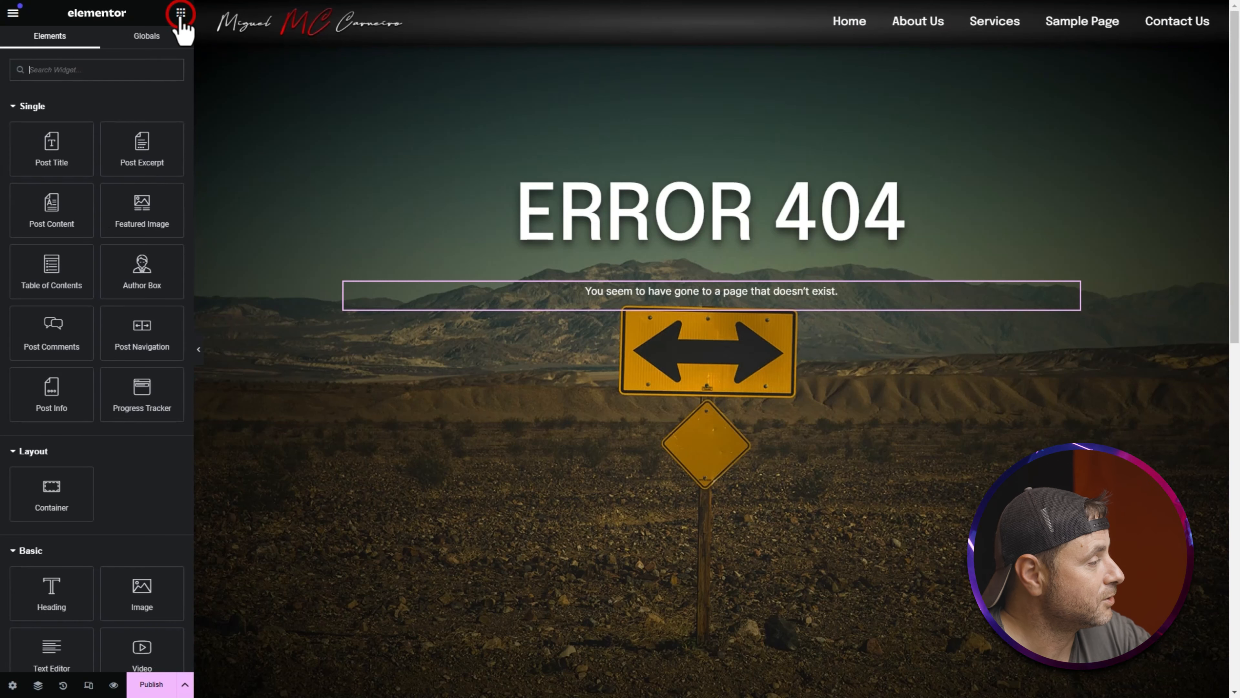
drag(51, 490, 566, 194)
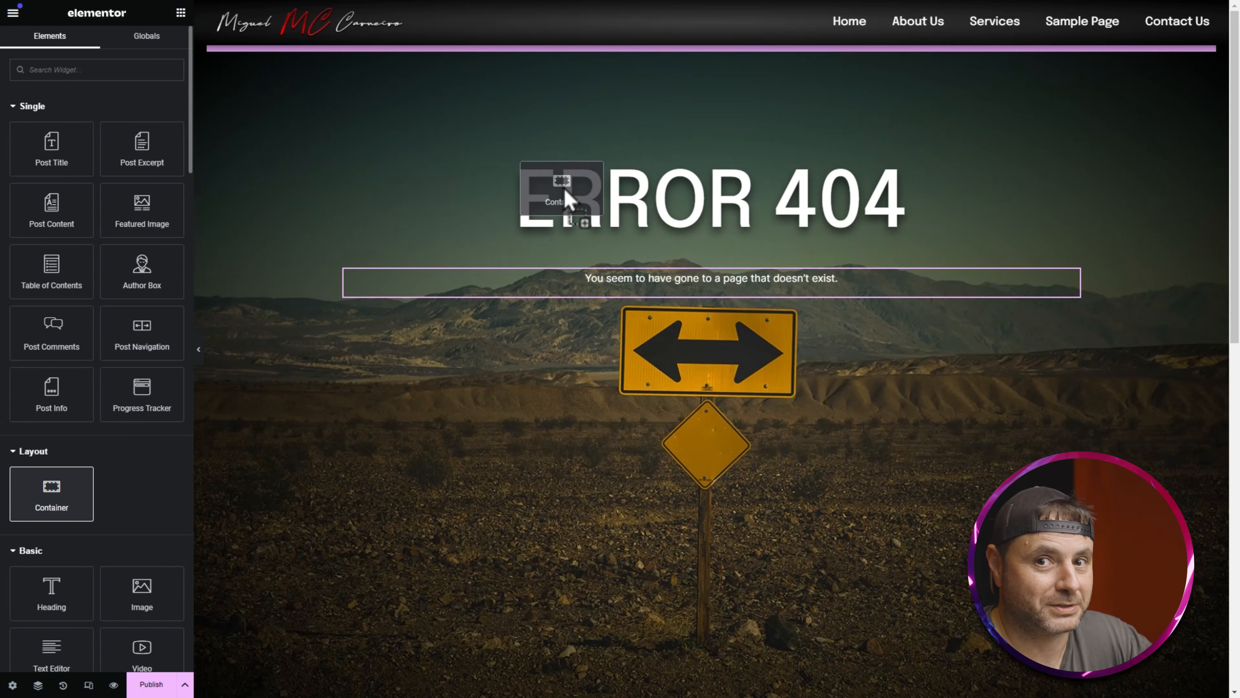
drag(566, 198, 320, 315)
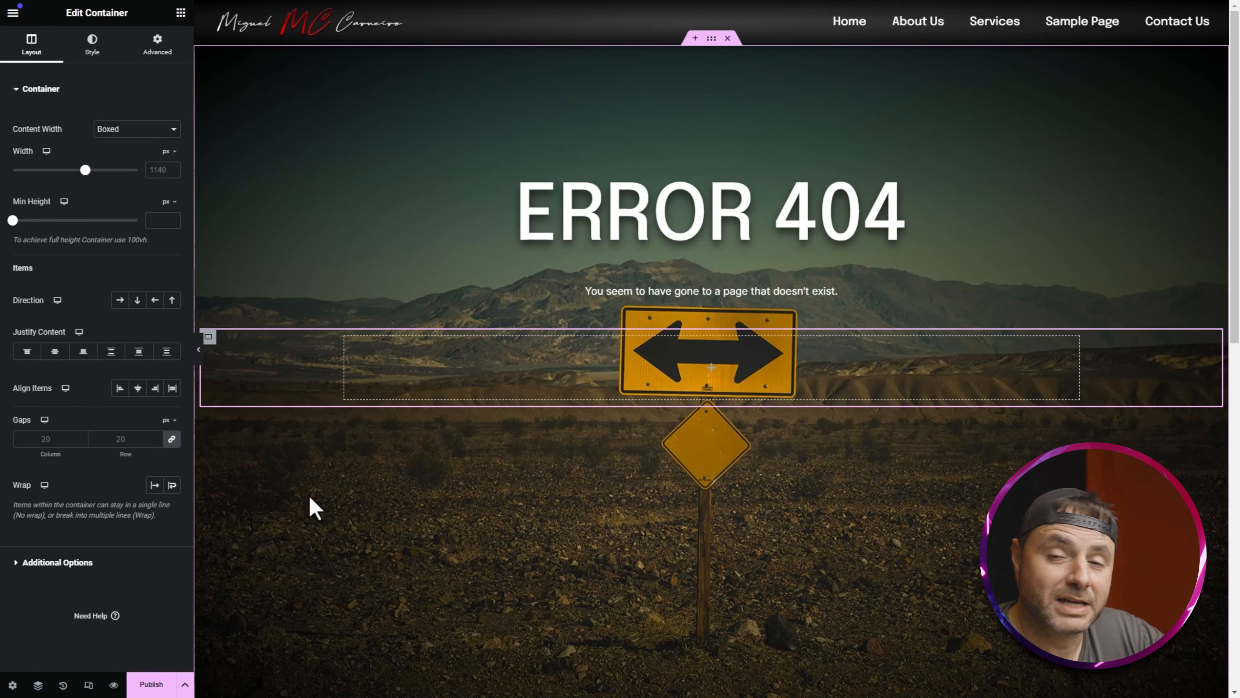
click(181, 12)
scroll(97, 416, down, 3)
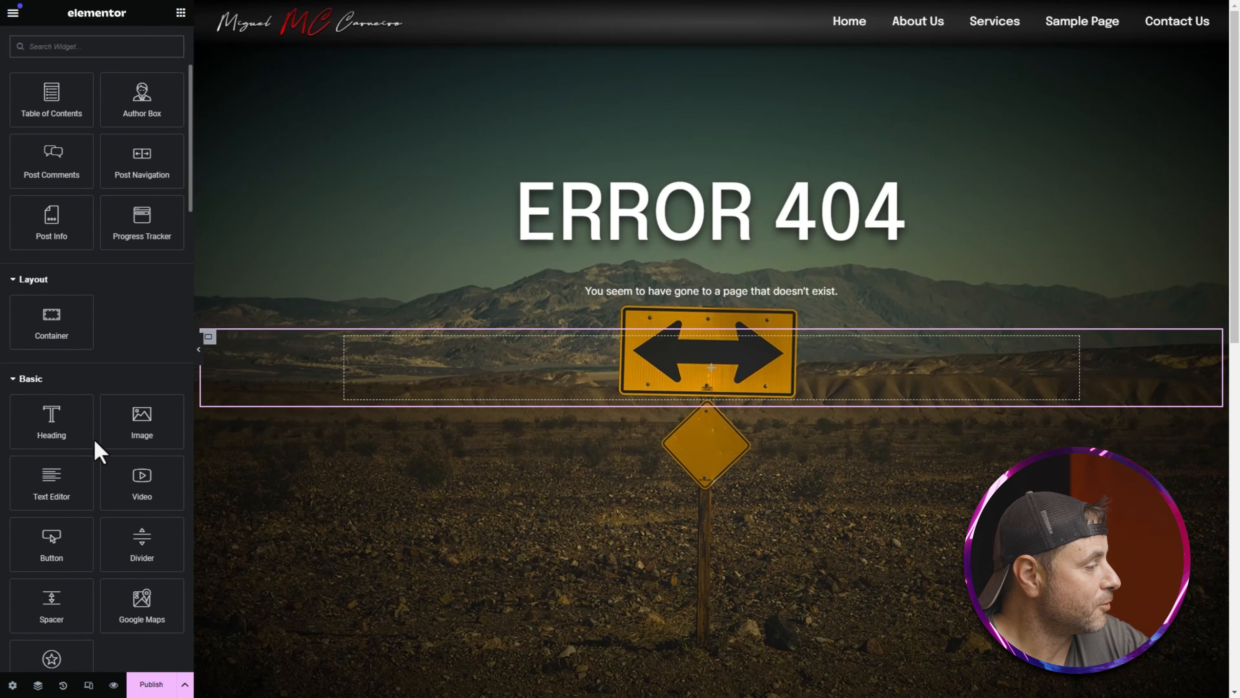
drag(52, 547, 743, 387)
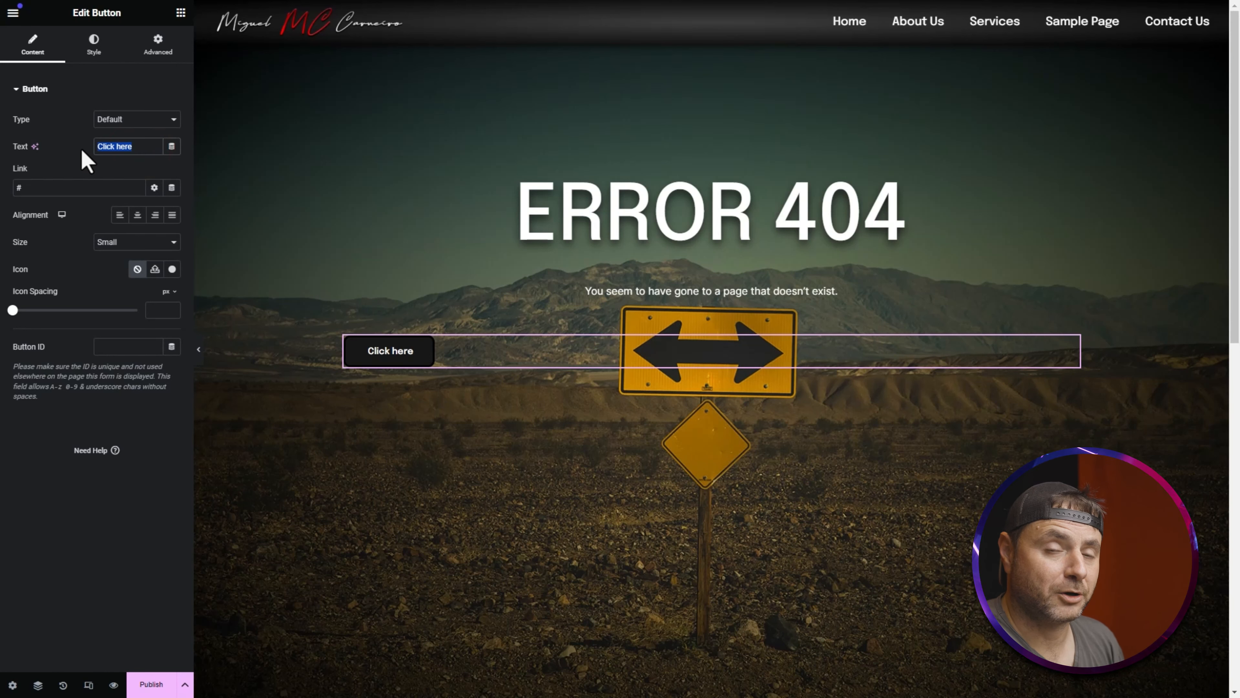
Label the button "Go Back Home", link it dynamically to the Site URL, and align it right
text(Go Back Home)
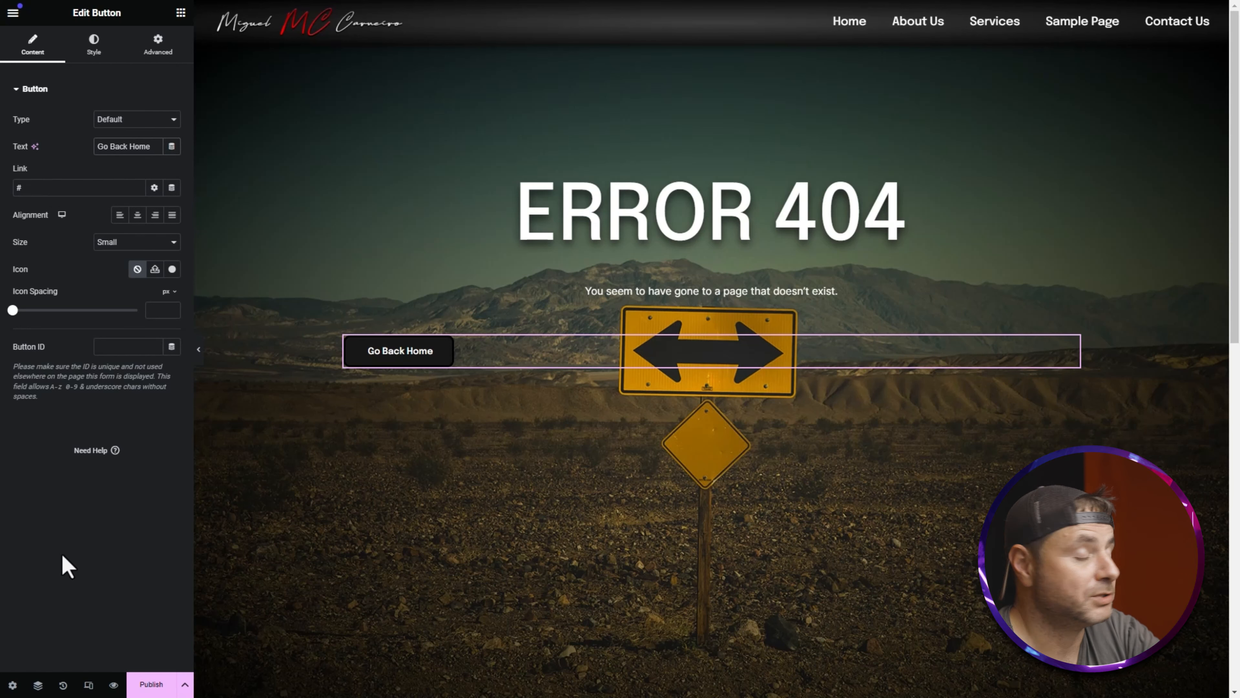
click(172, 187)
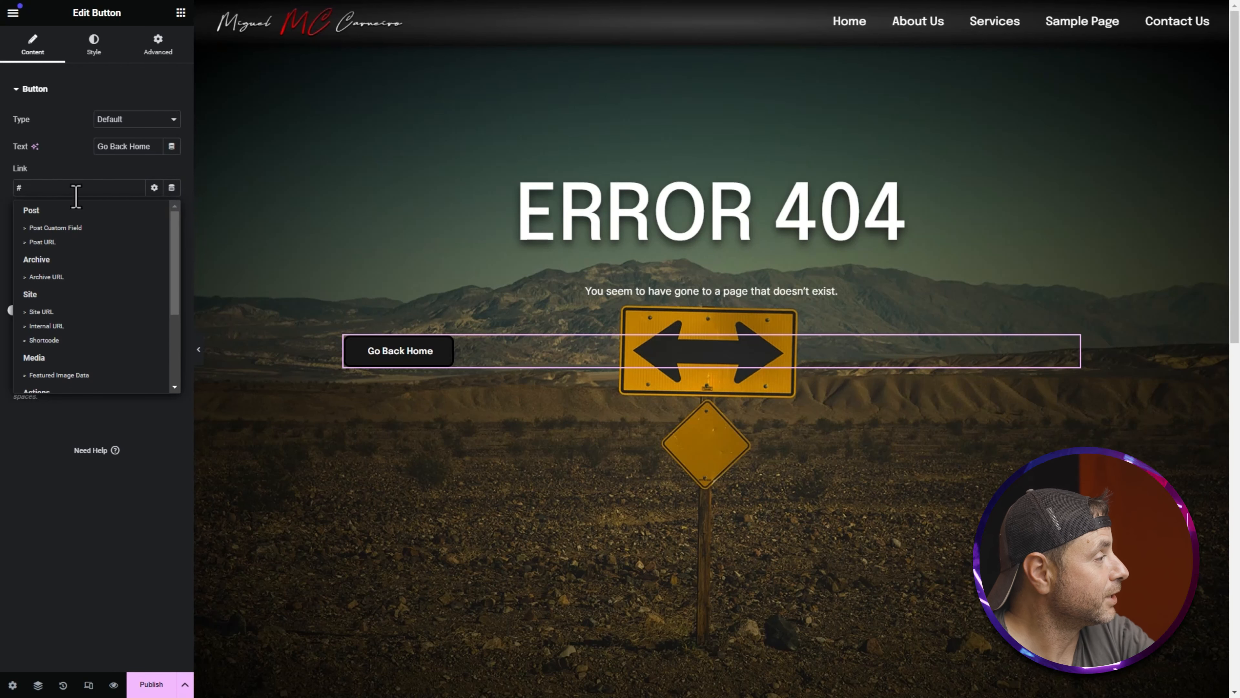
click(50, 312)
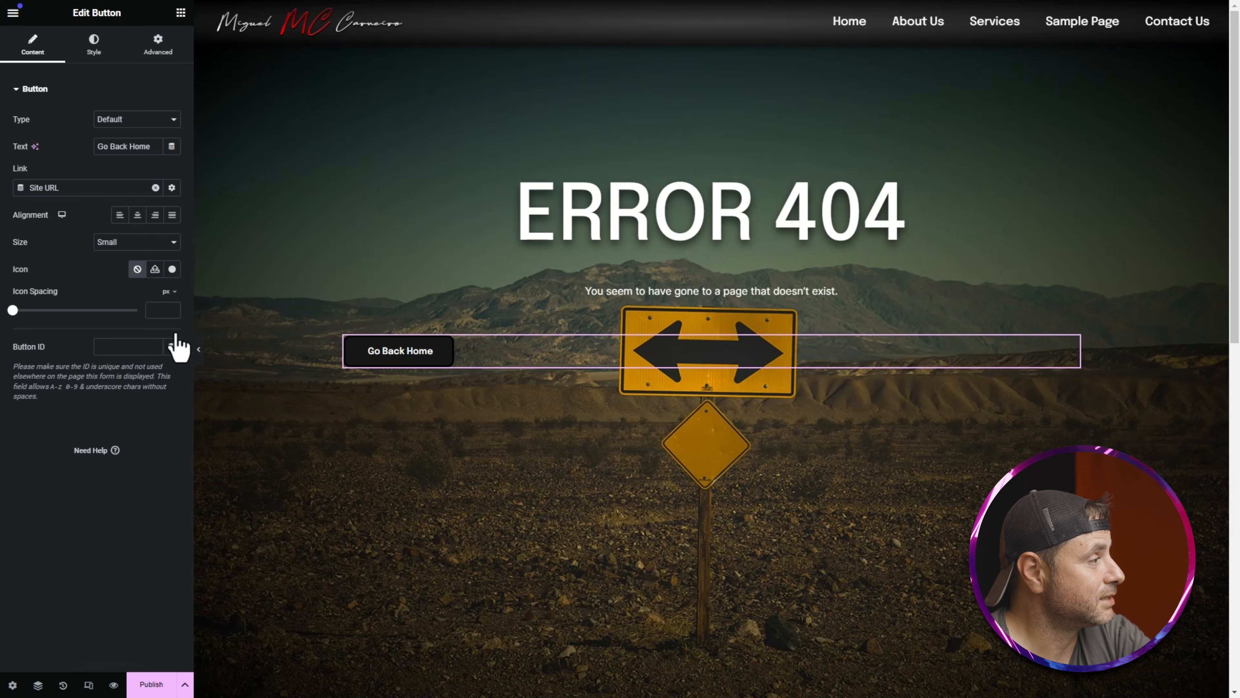
click(155, 215)
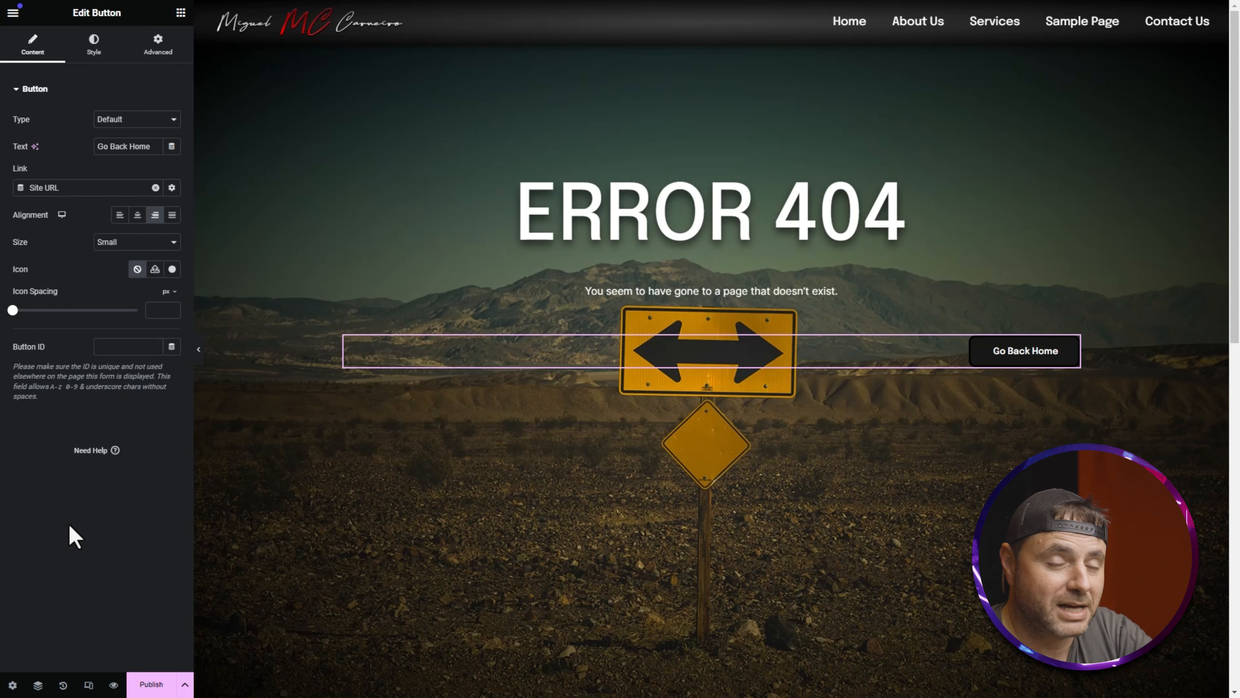
Style the Go Back Home button's normal state with white text and a fully transparent background color
click(94, 47)
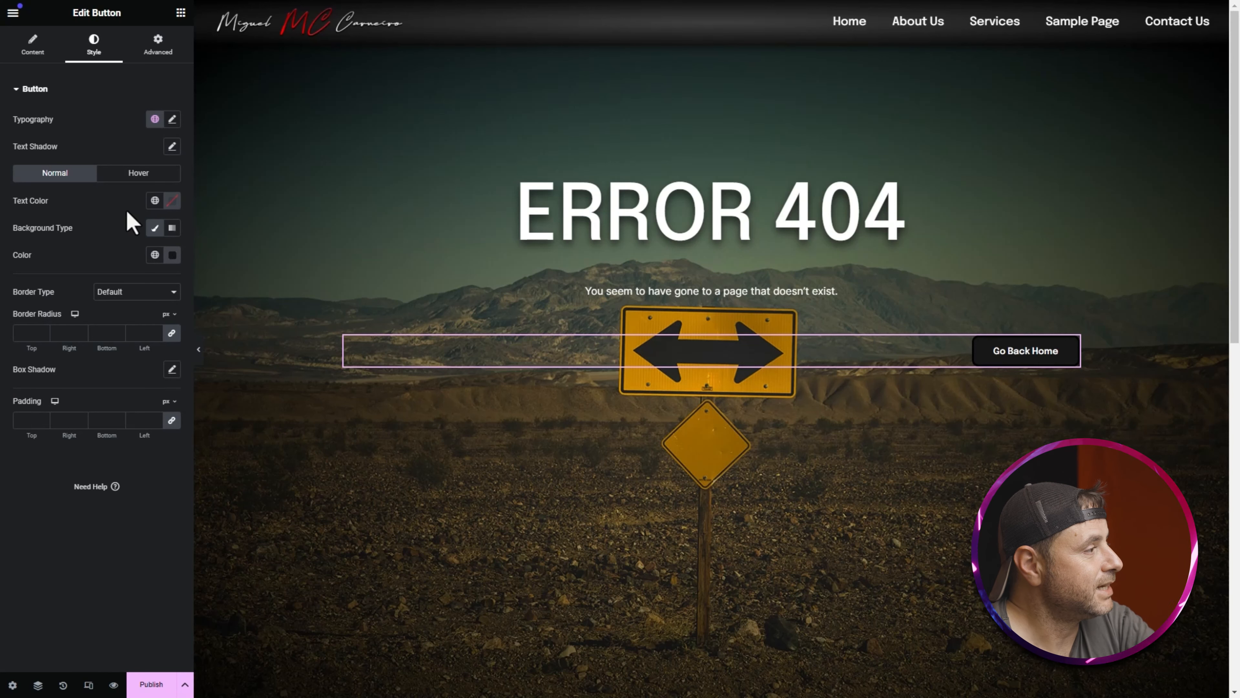
click(172, 201)
drag(166, 297, 70, 201)
click(70, 201)
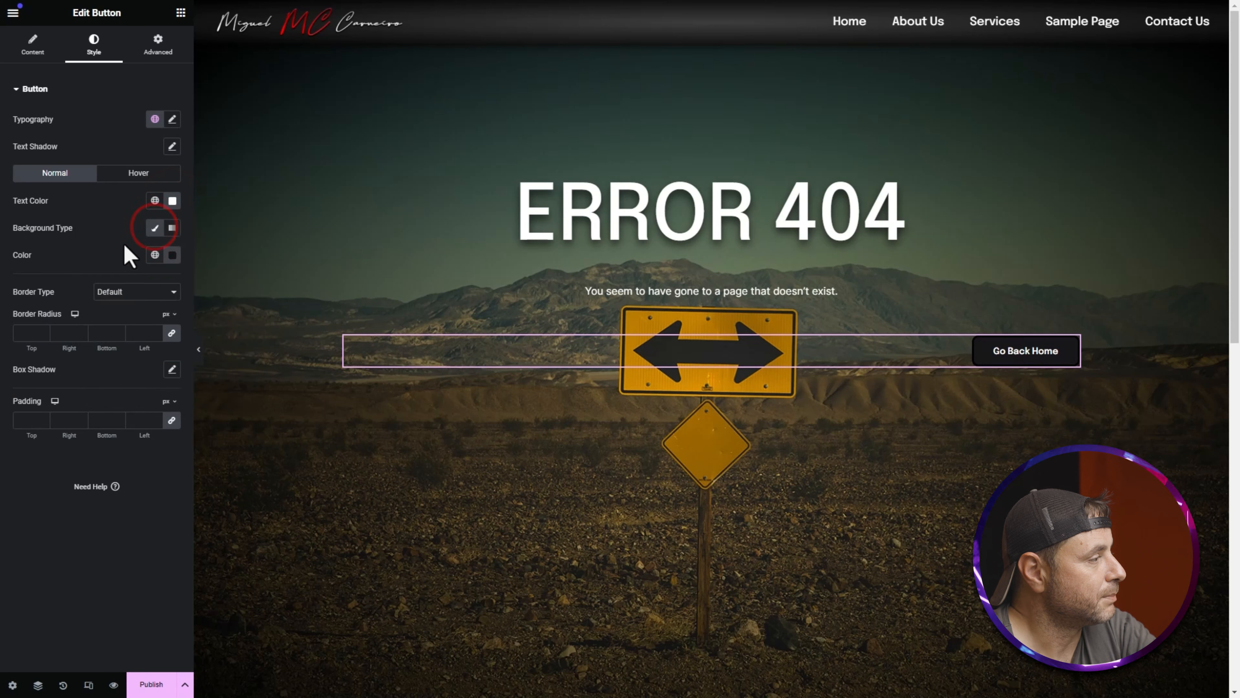
click(173, 254)
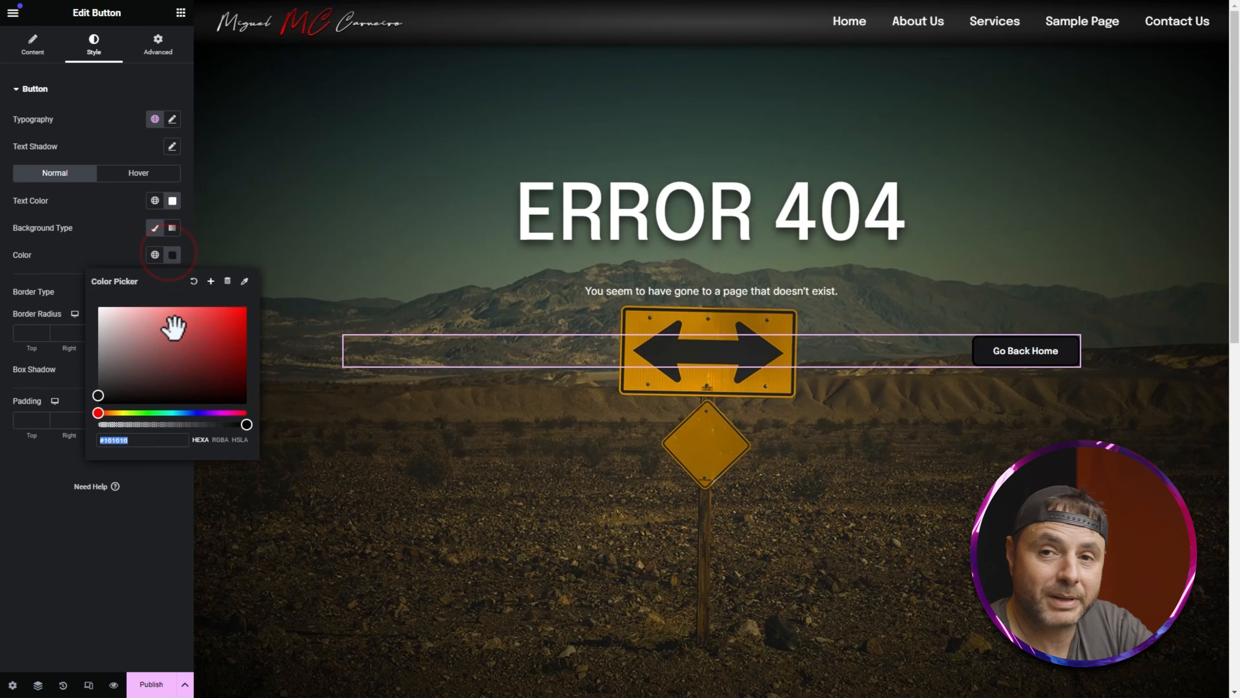
drag(246, 424, 78, 254)
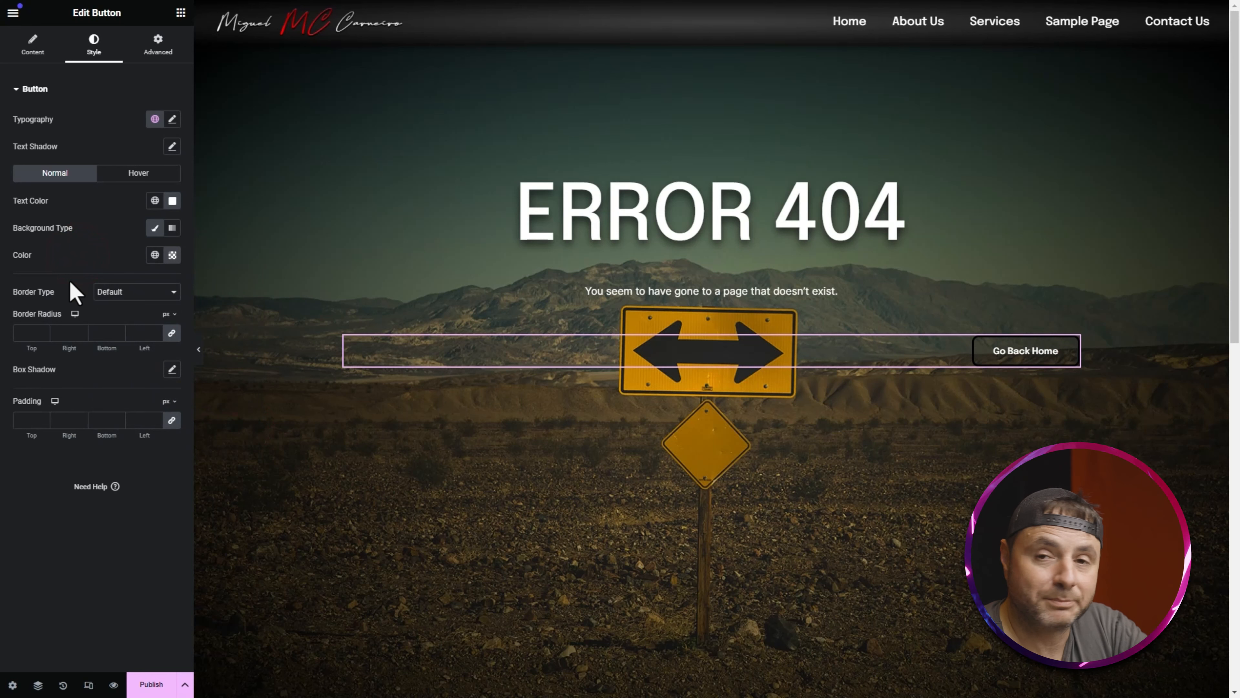
Give the Go Back Home button a solid white border 3 px wide with a 10 px radius
click(108, 299)
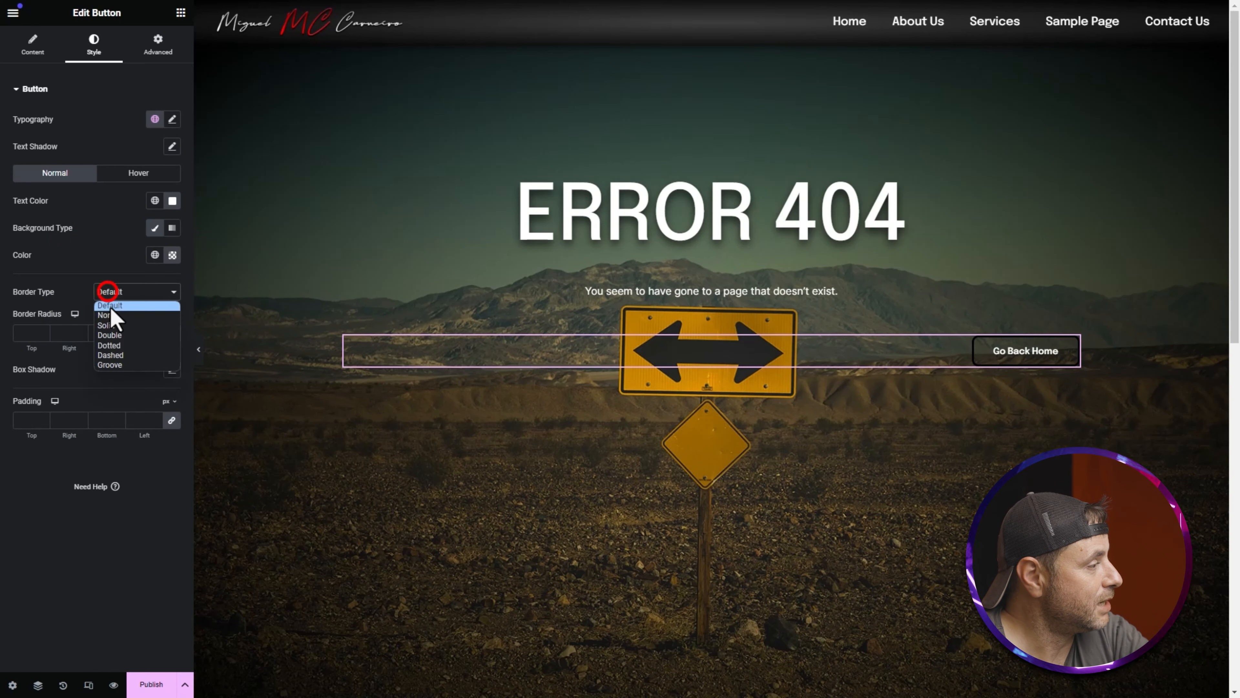
click(106, 326)
click(35, 333)
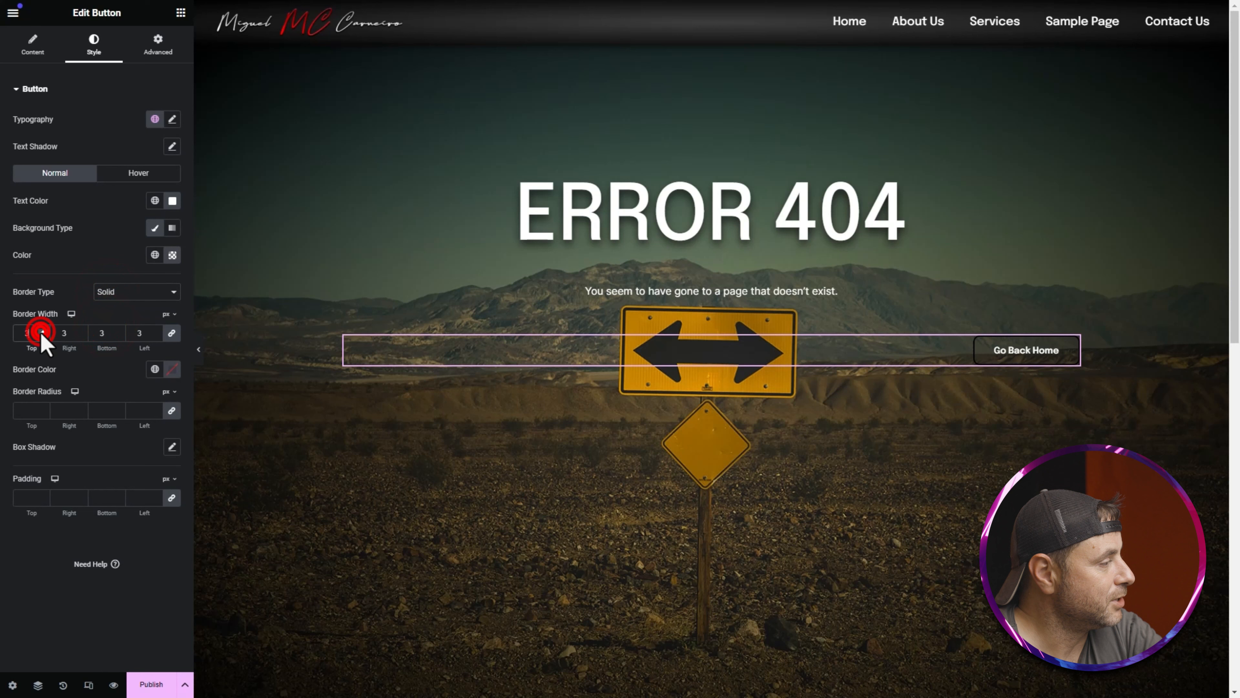
text(3)
click(26, 410)
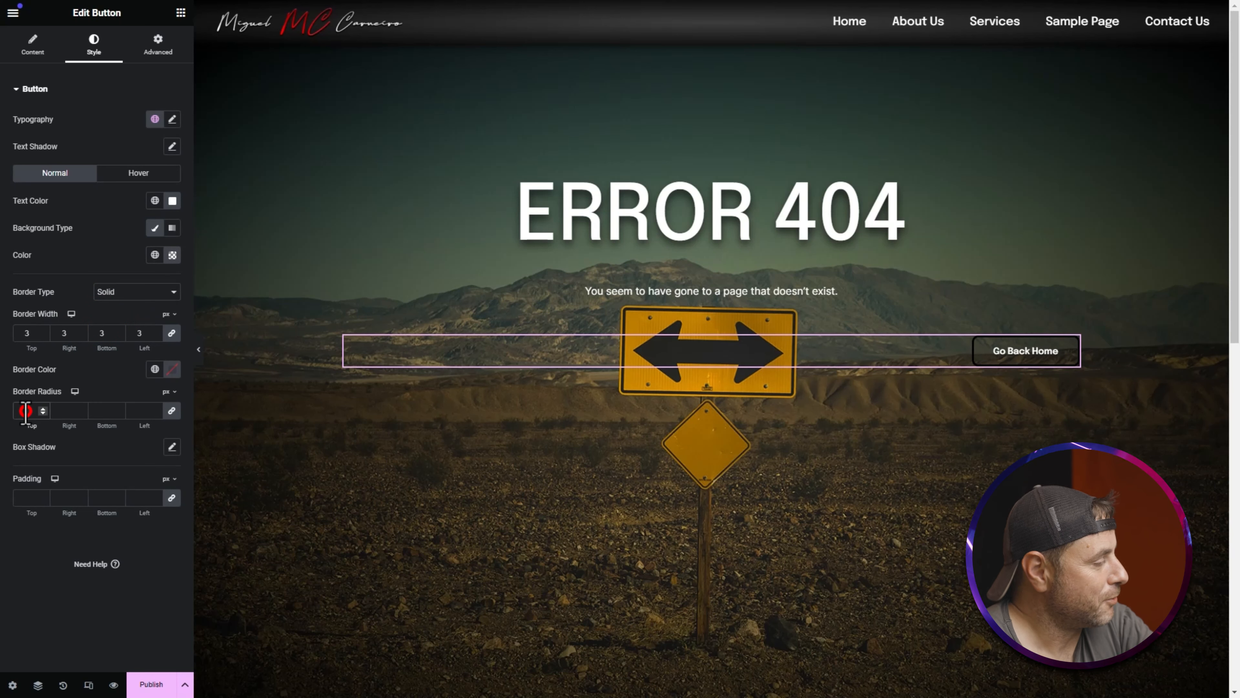
text(10)
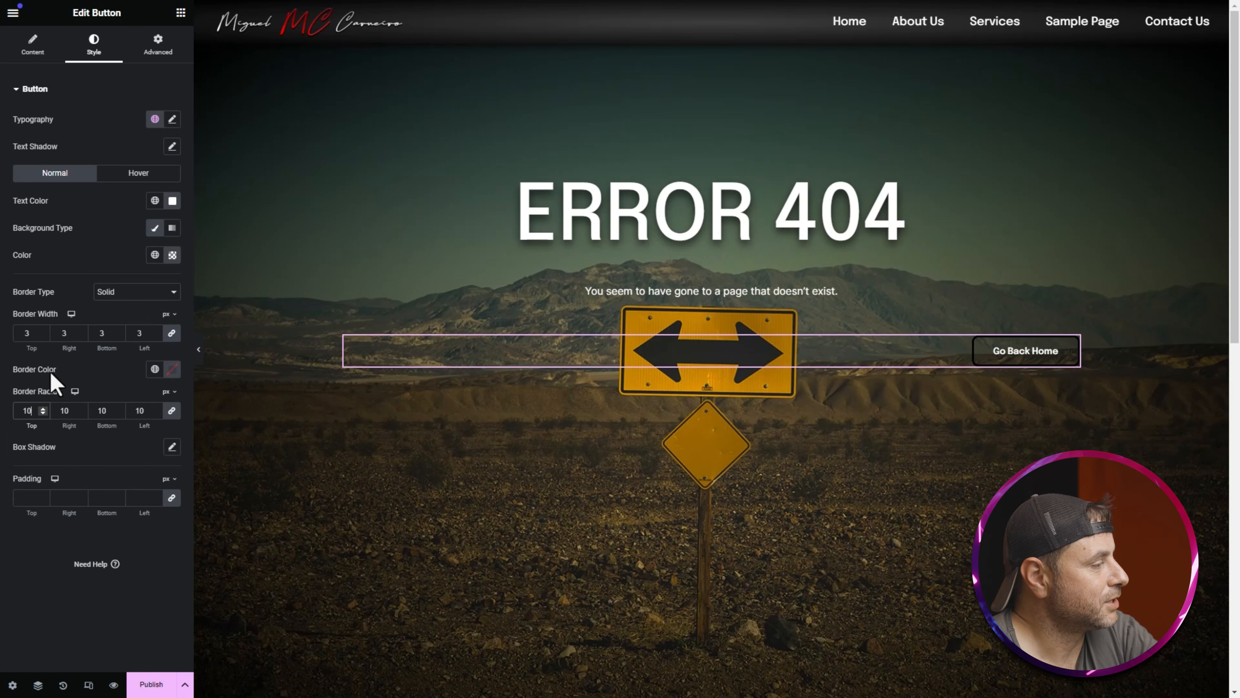
click(171, 368)
click(172, 445)
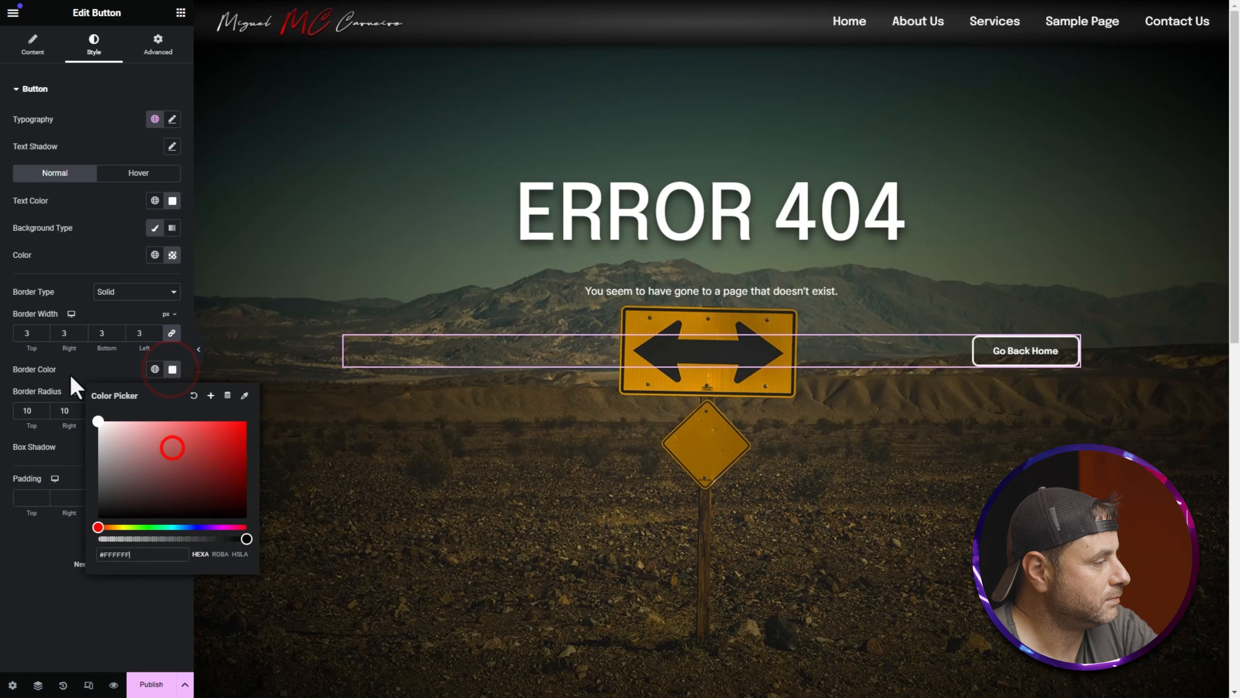
click(96, 373)
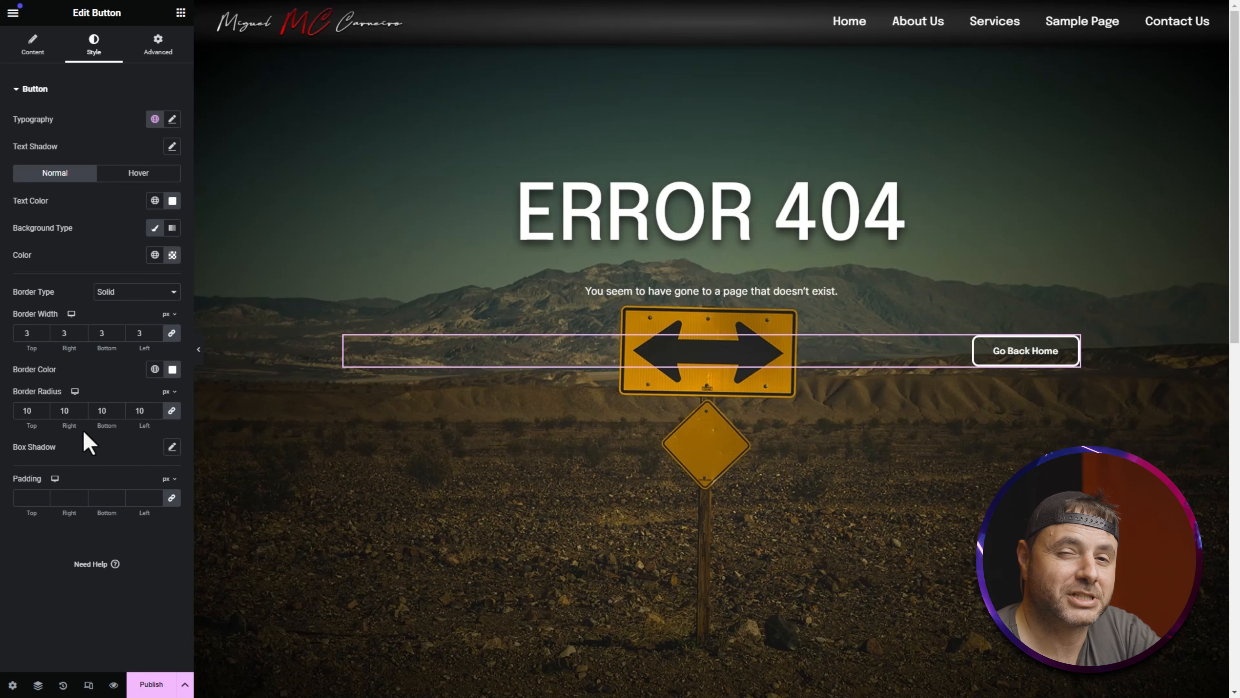
Set the button's hover state to black text with a white background and white border color
click(138, 173)
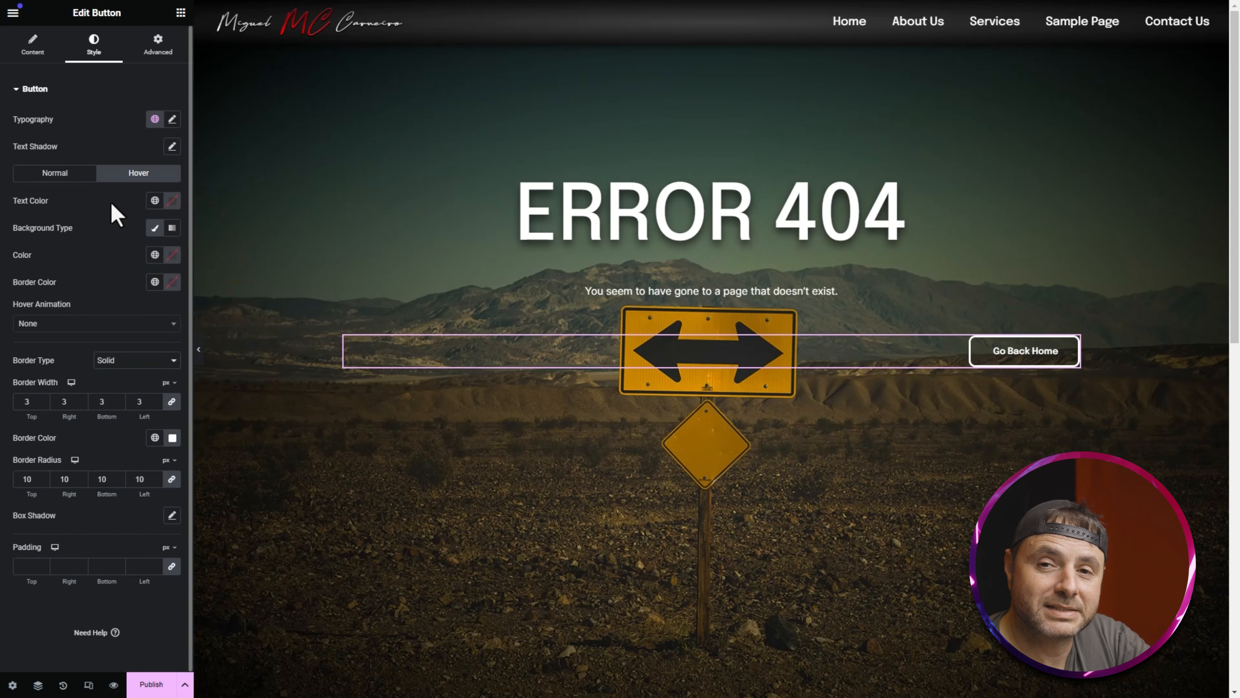
click(171, 203)
click(101, 350)
click(64, 256)
click(171, 255)
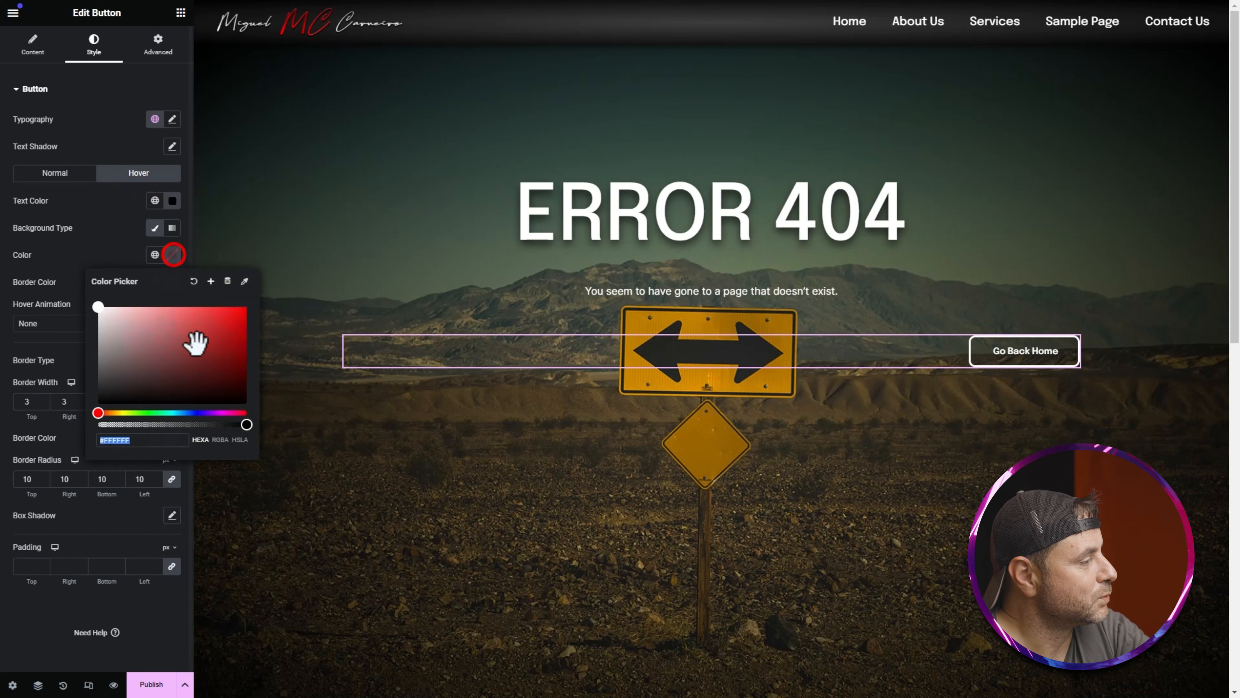
click(102, 229)
click(172, 282)
click(113, 246)
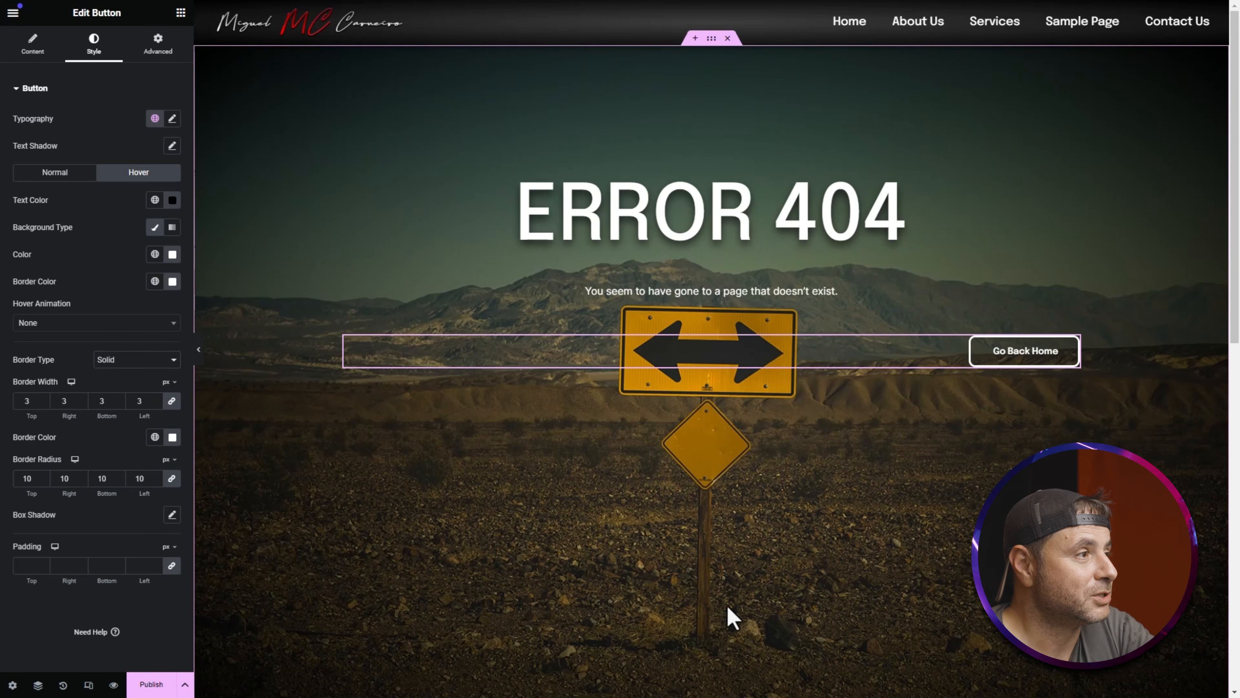
Justify the main container's content with Space Between and set its unlinked top margin to -70 px
click(712, 39)
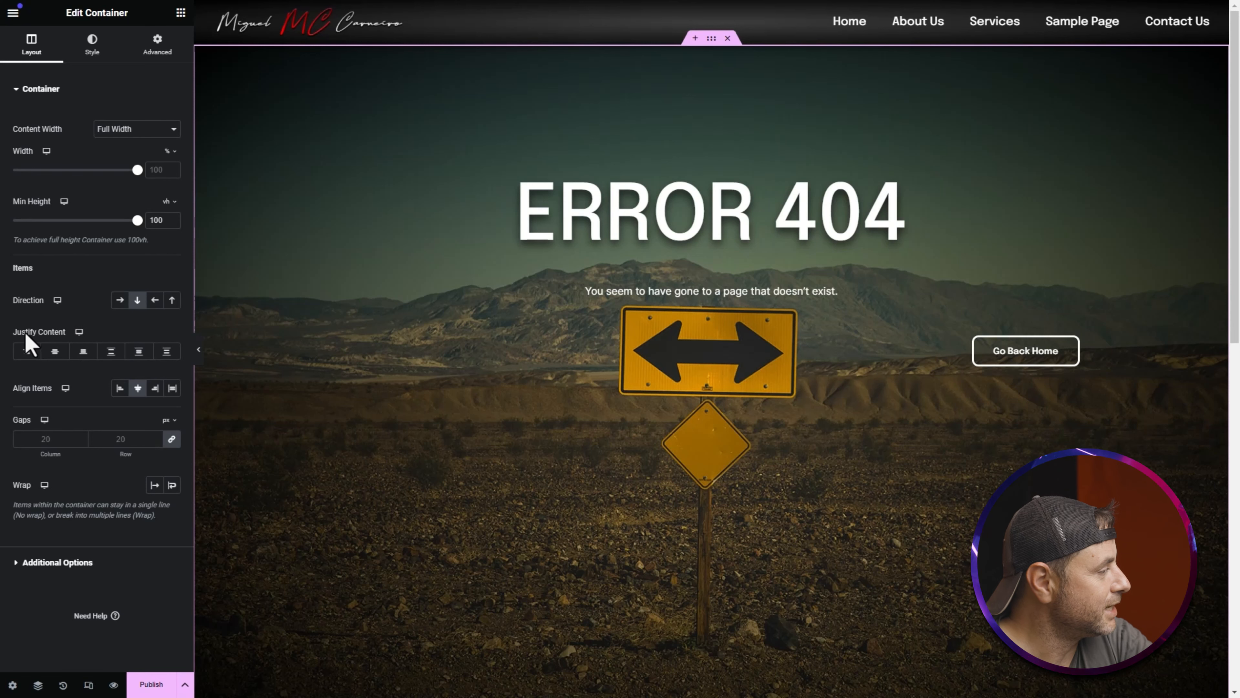
click(109, 354)
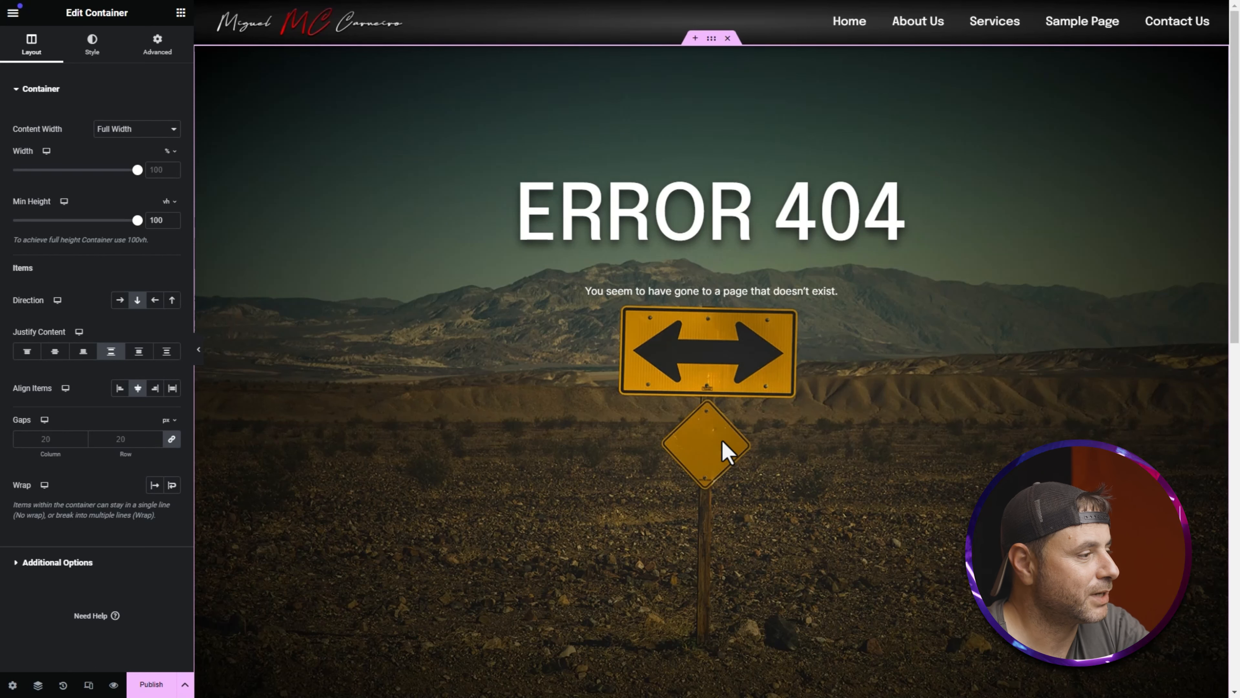
scroll(732, 385, down, 4)
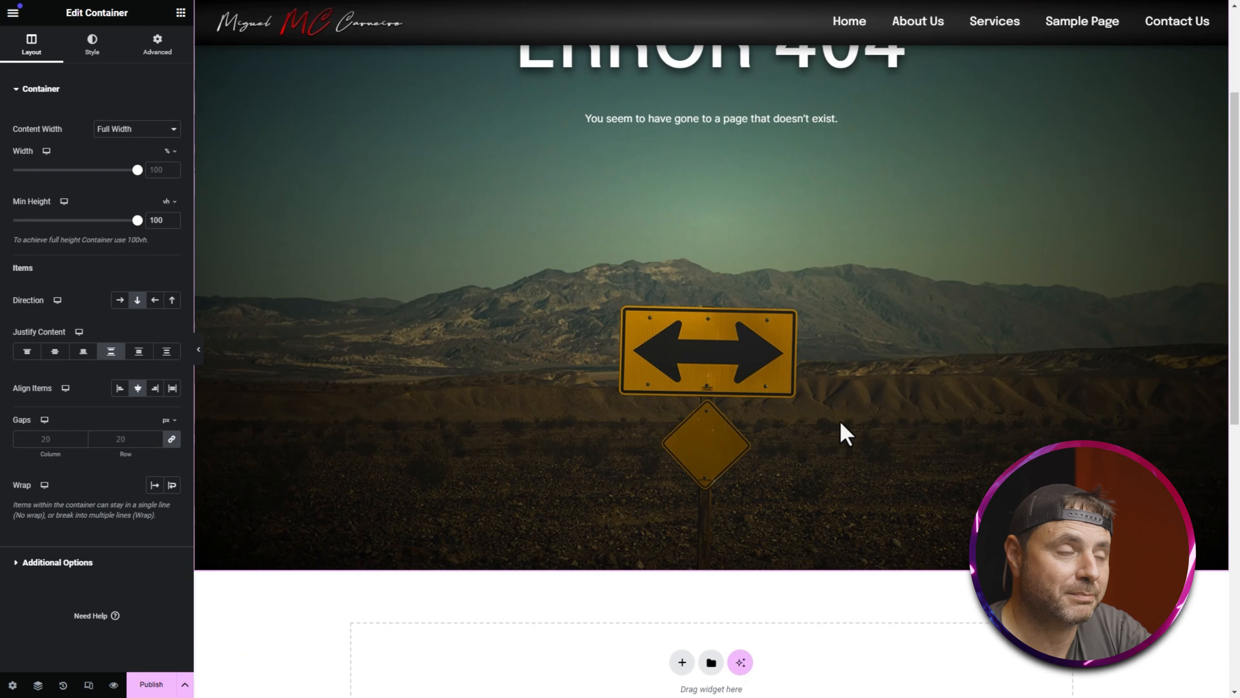
scroll(845, 432, up, 4)
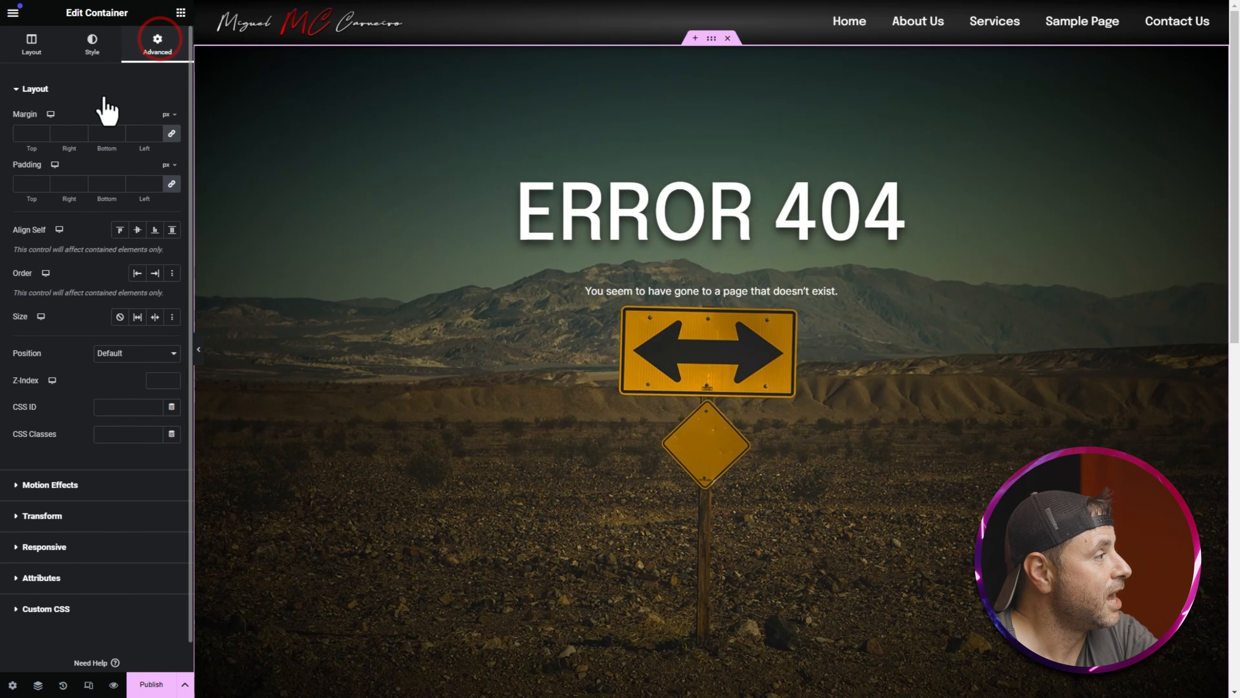
click(172, 135)
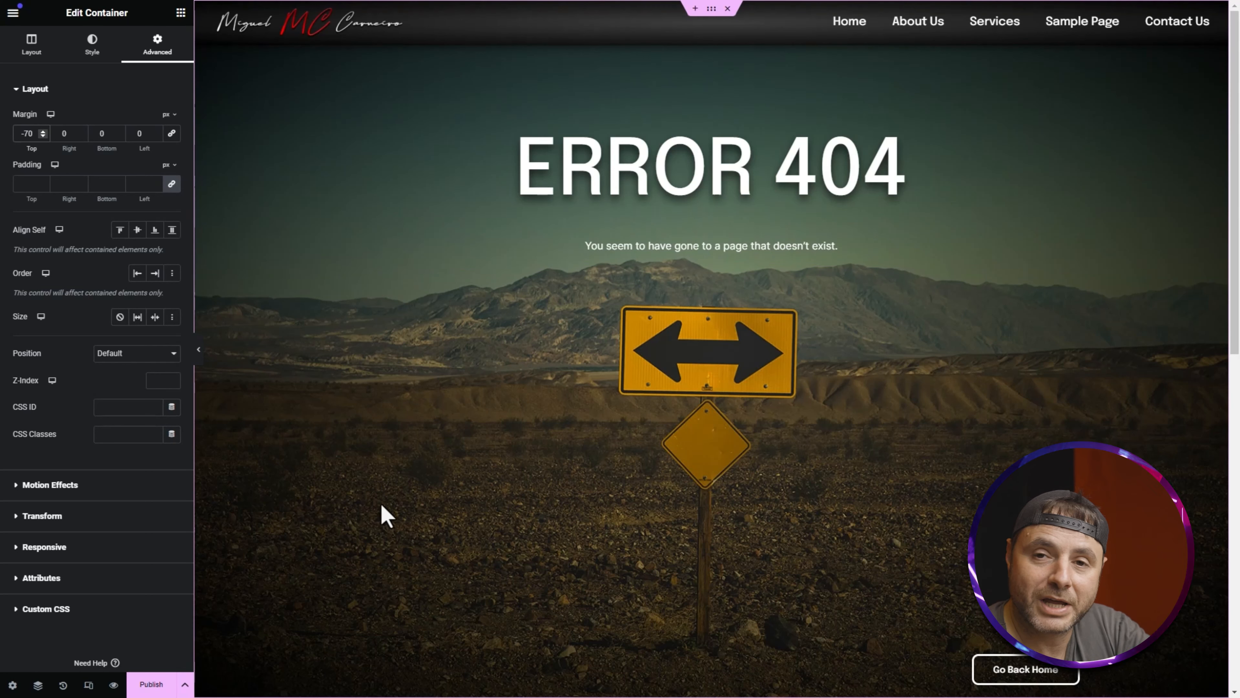
Add a Spacer widget below the Go Back Home button and set its space to 100 px
click(38, 685)
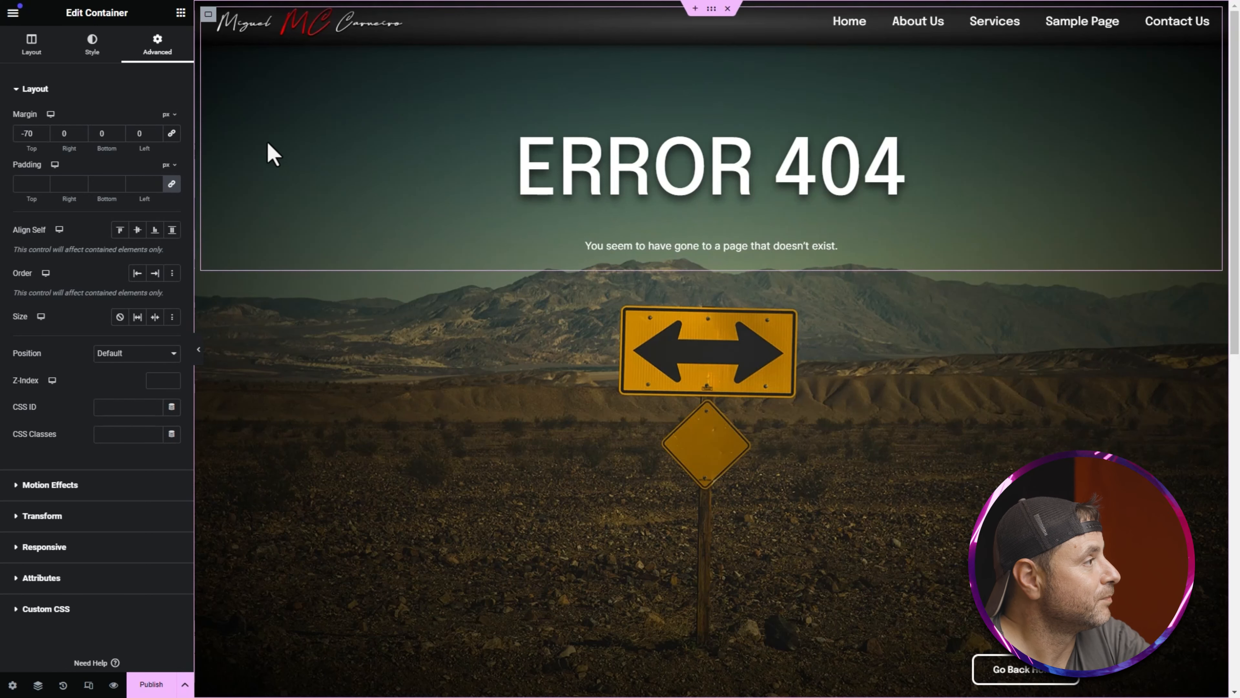
click(180, 16)
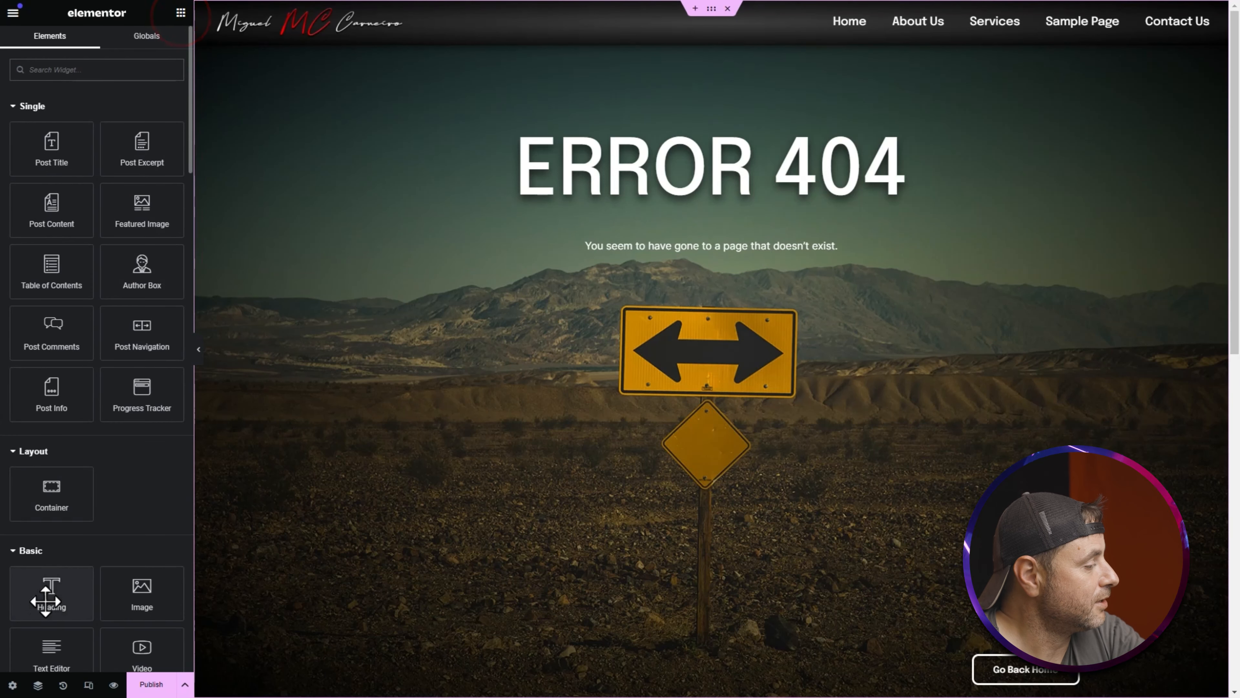
scroll(57, 595, down, 2)
scroll(48, 634, down, 2)
drag(48, 611, 835, 685)
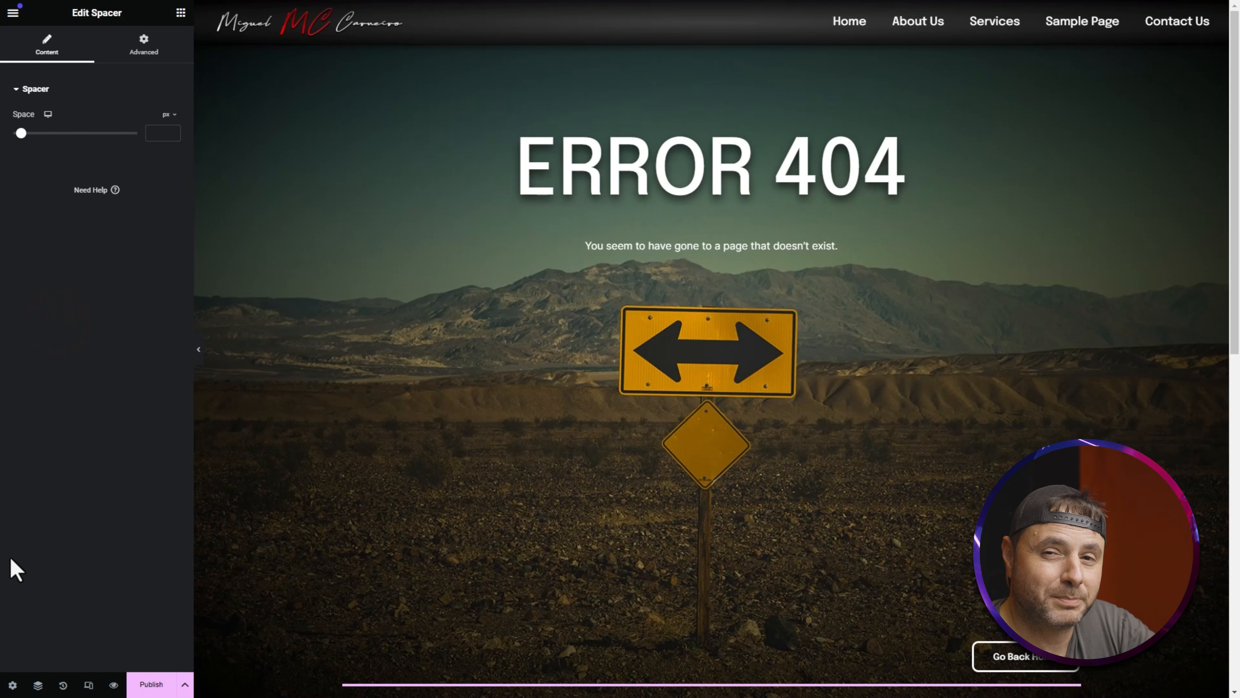
click(161, 132)
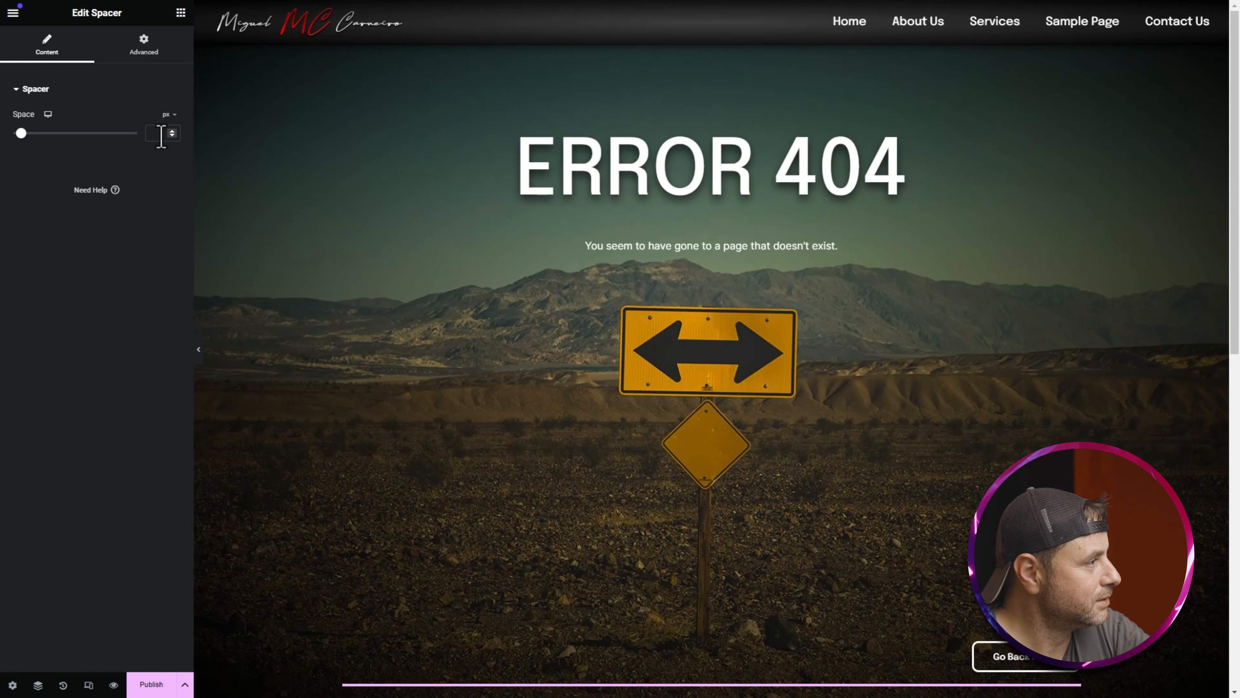
text(100)
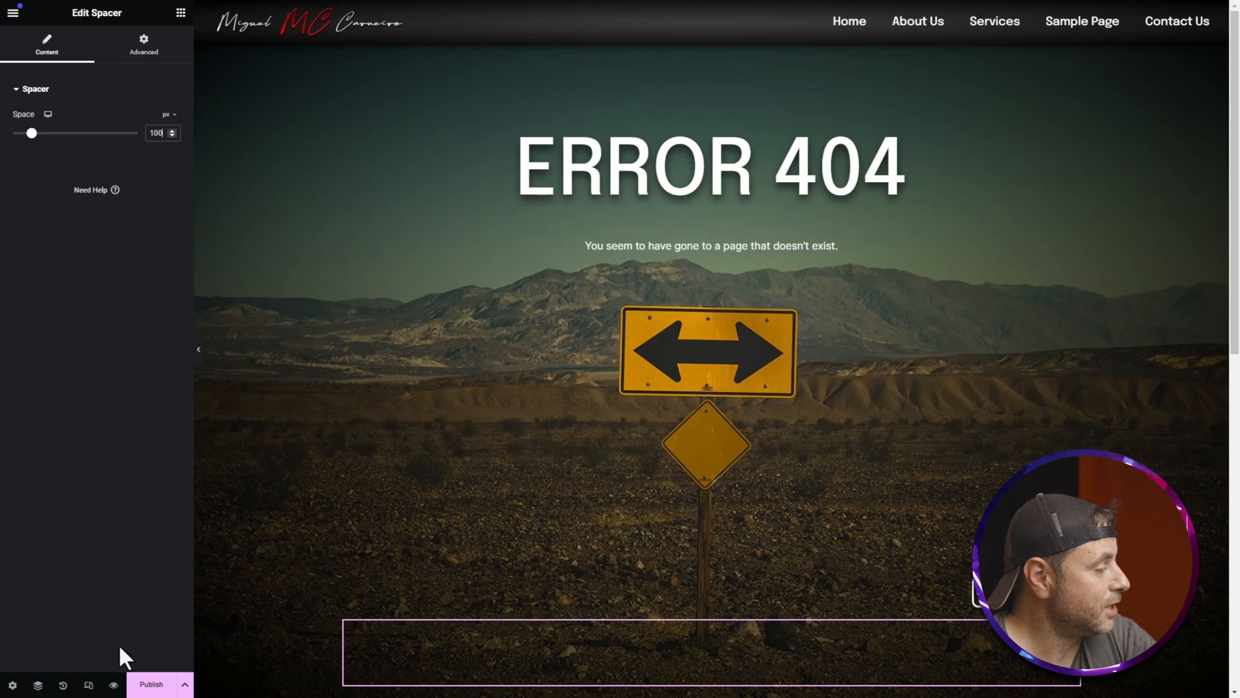
Center the Go Back Home button for the mobile portrait layout only, checking it against the desktop layout
click(89, 685)
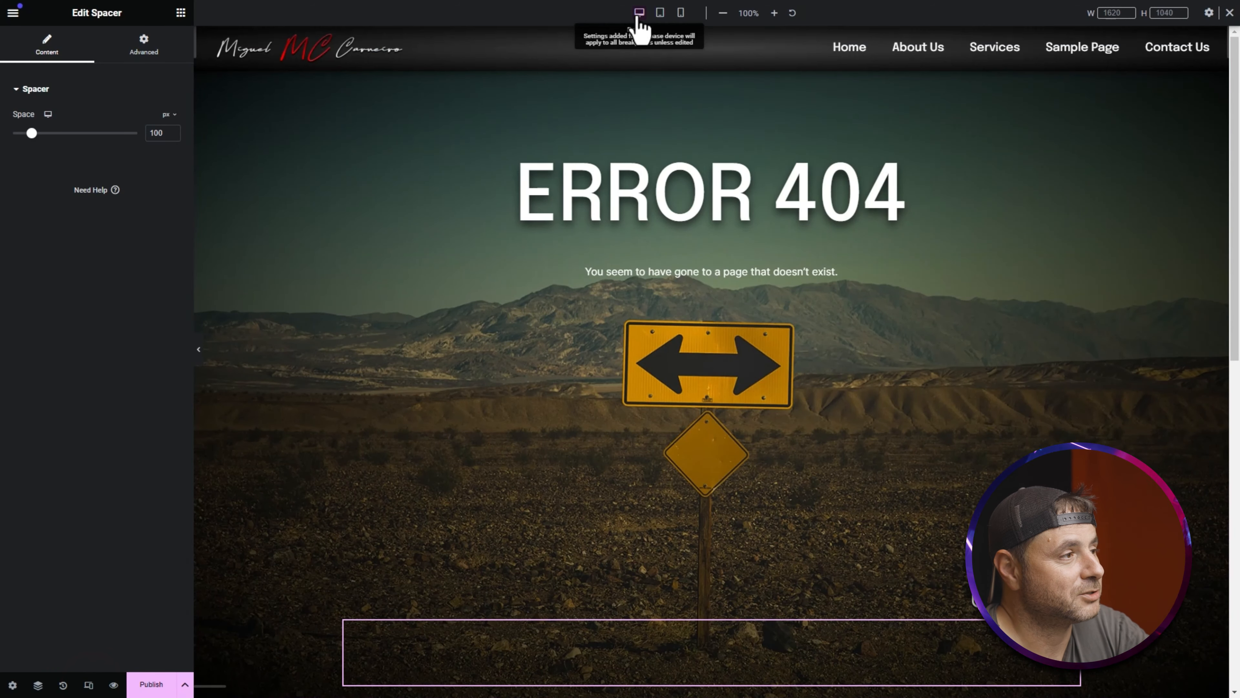
click(682, 12)
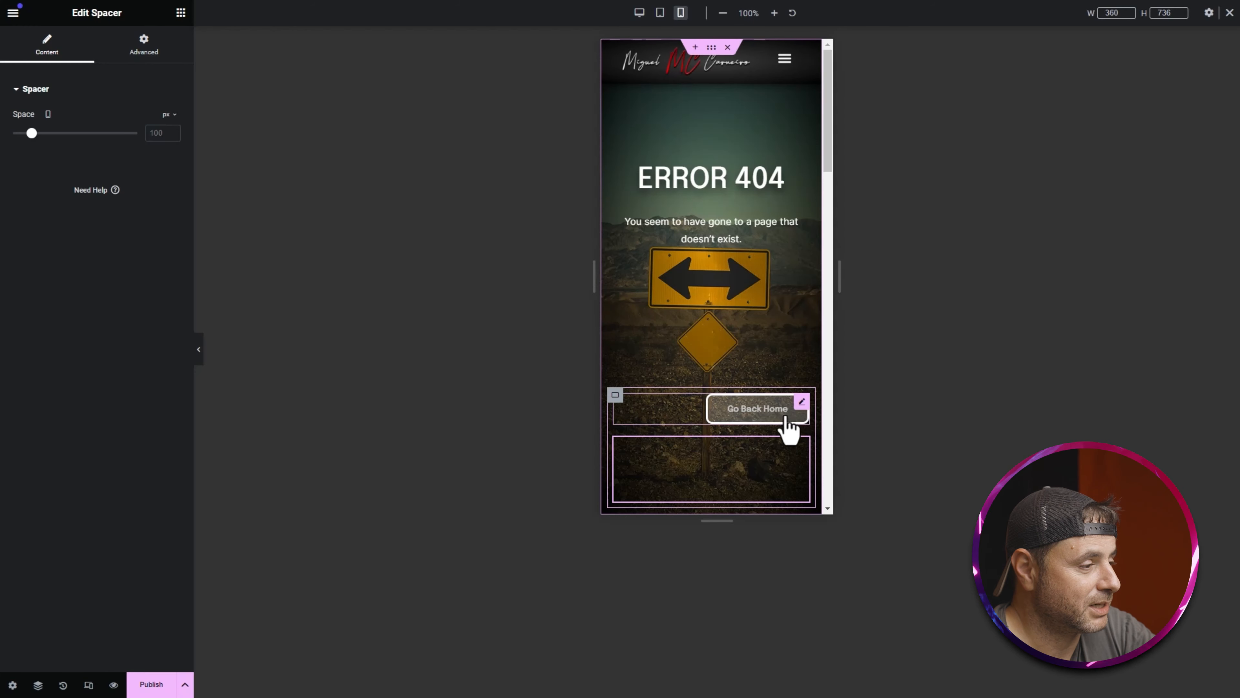
click(802, 402)
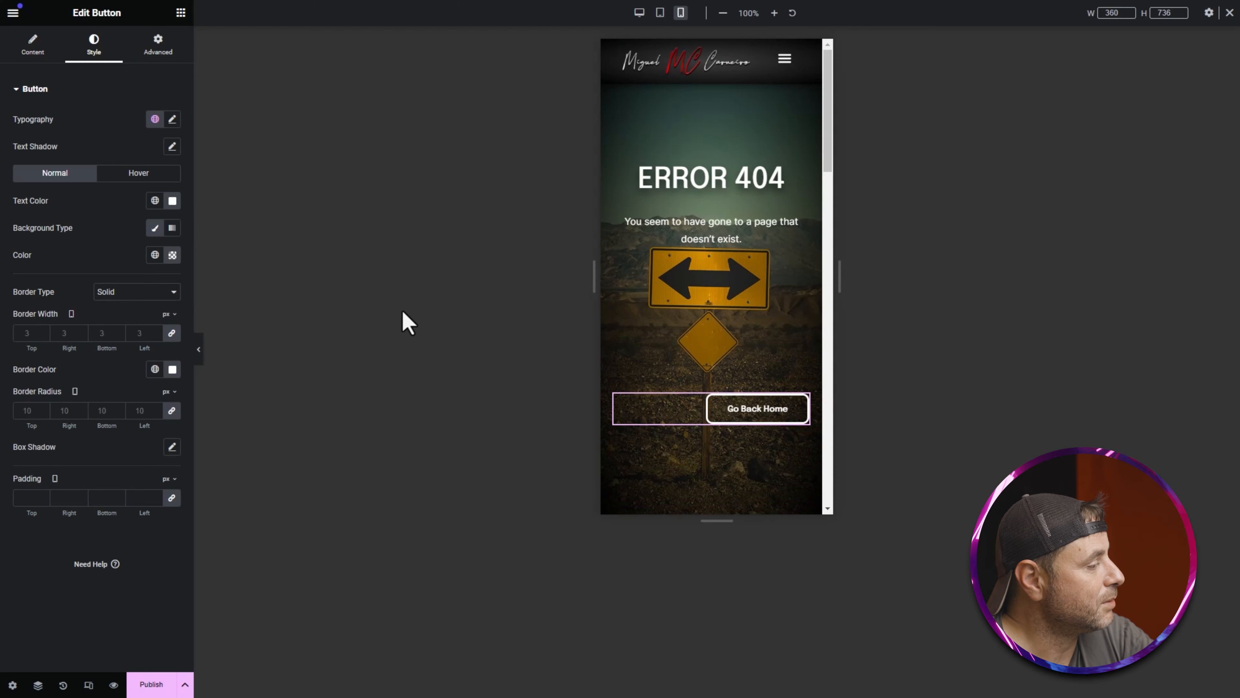
click(34, 46)
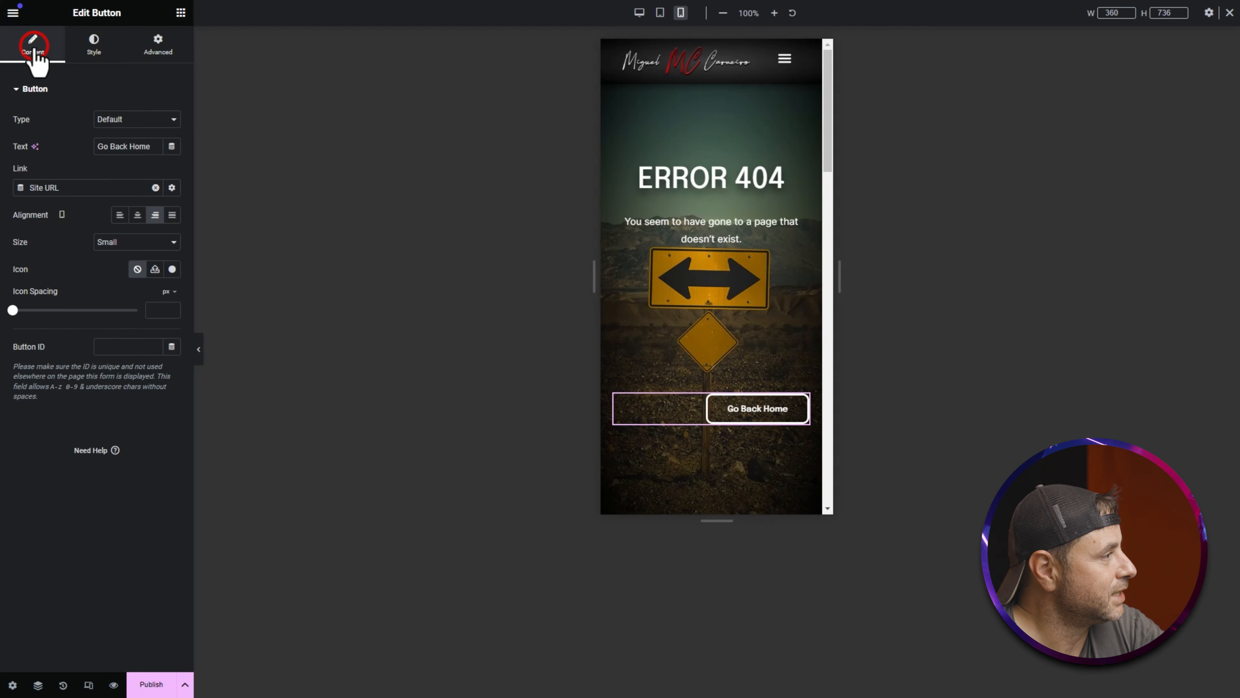
click(138, 215)
click(61, 215)
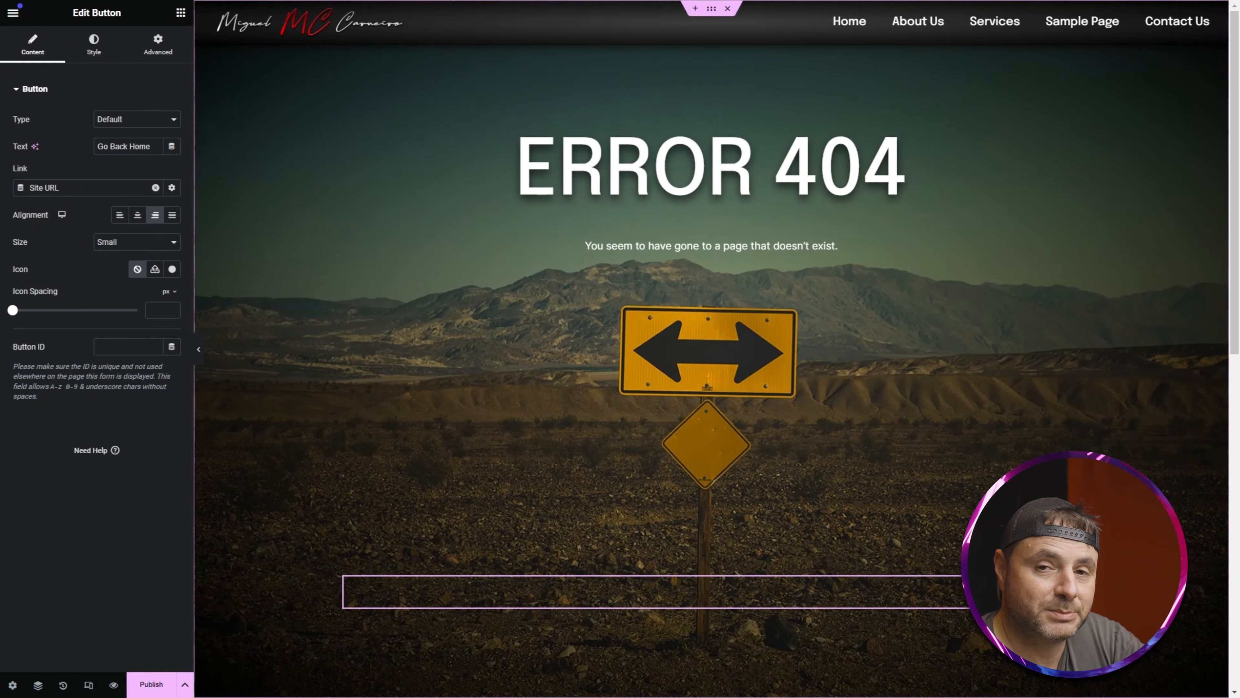
click(62, 215)
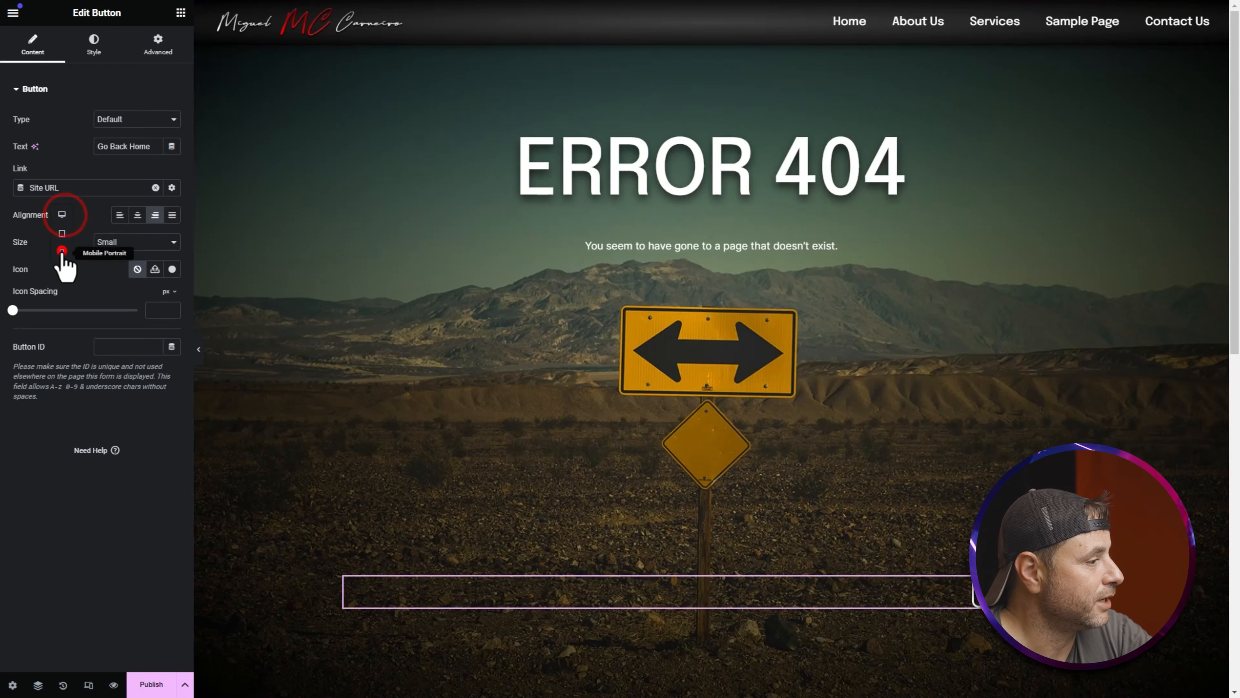
click(65, 267)
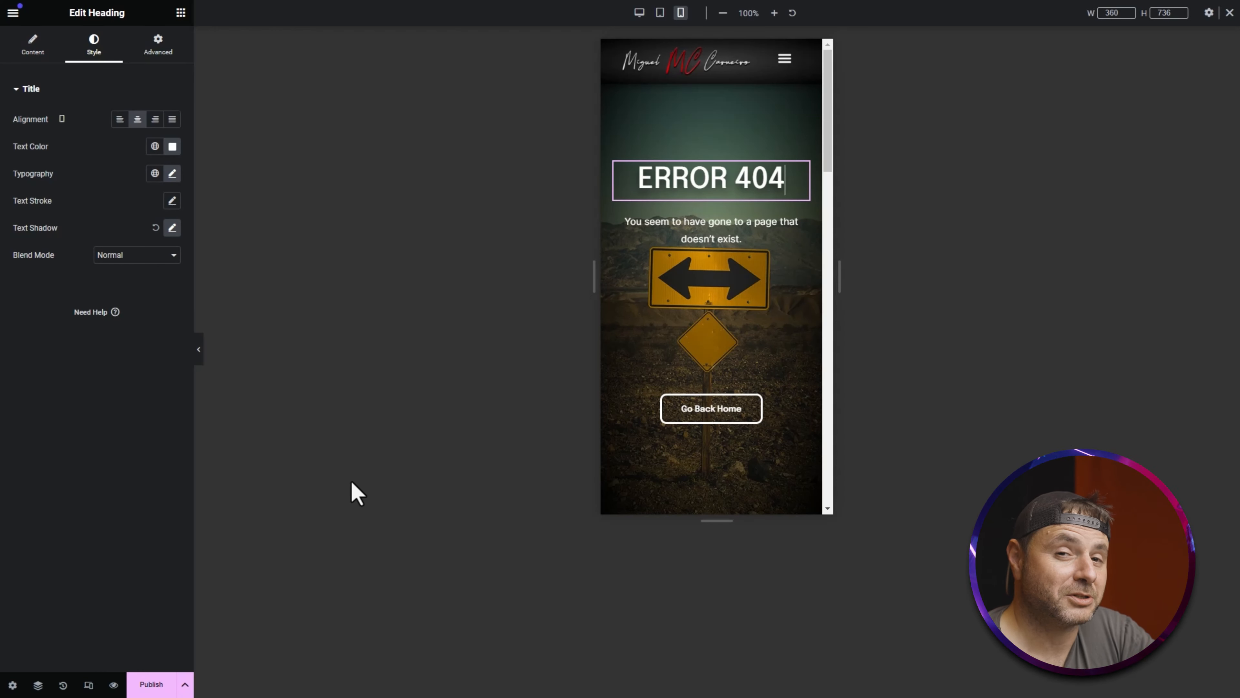
Publish the template with the display condition Include 404 Page and save the publish settings
click(153, 684)
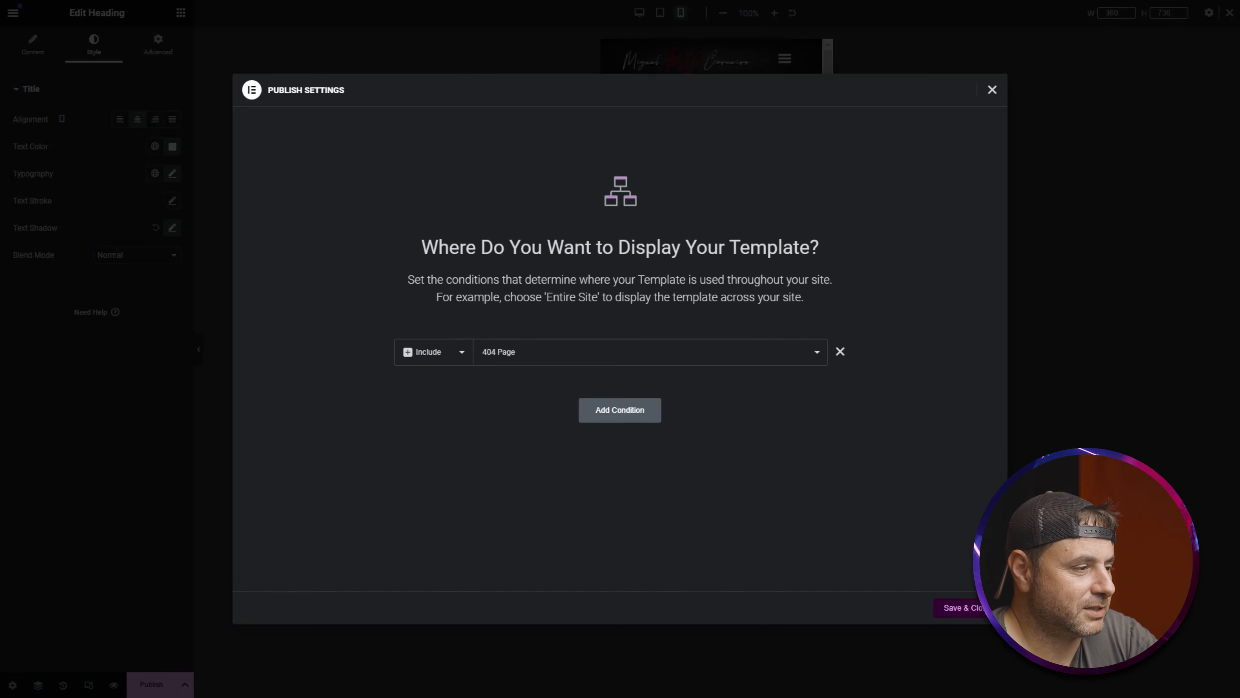
click(965, 608)
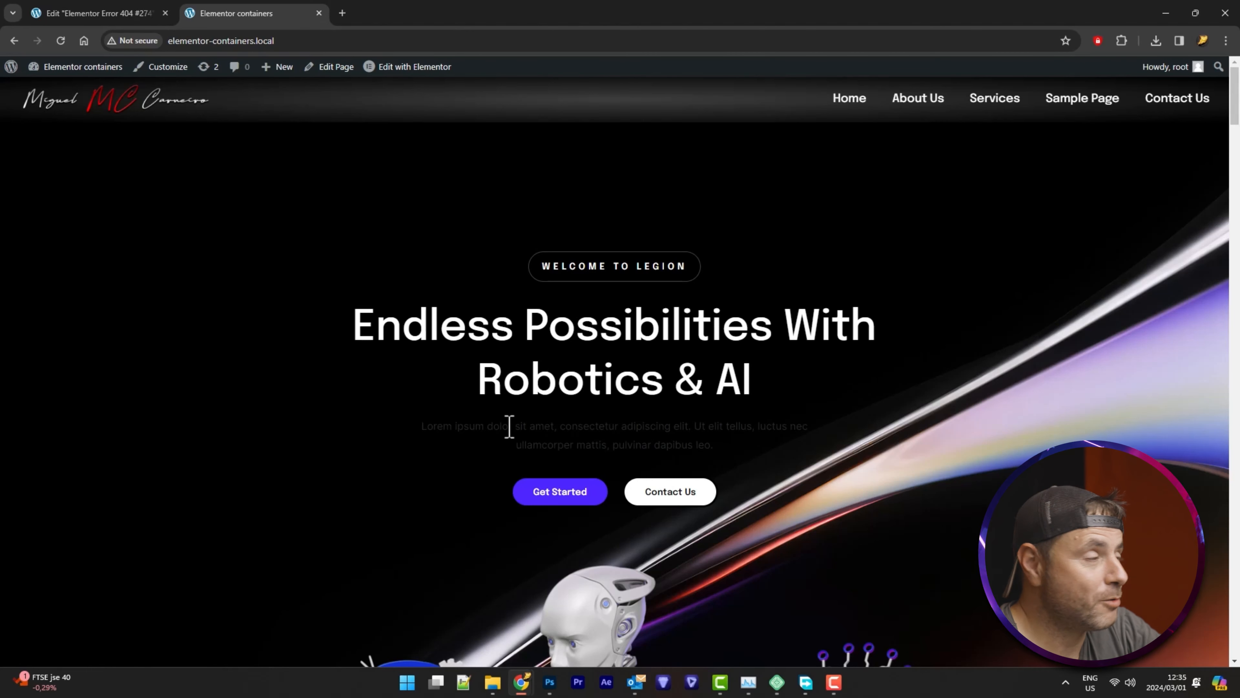
Load the nonexistent address elementor-containers.local/8awfidahfoiuadhsfoihadsf on the live site to test the 404 page
click(359, 40)
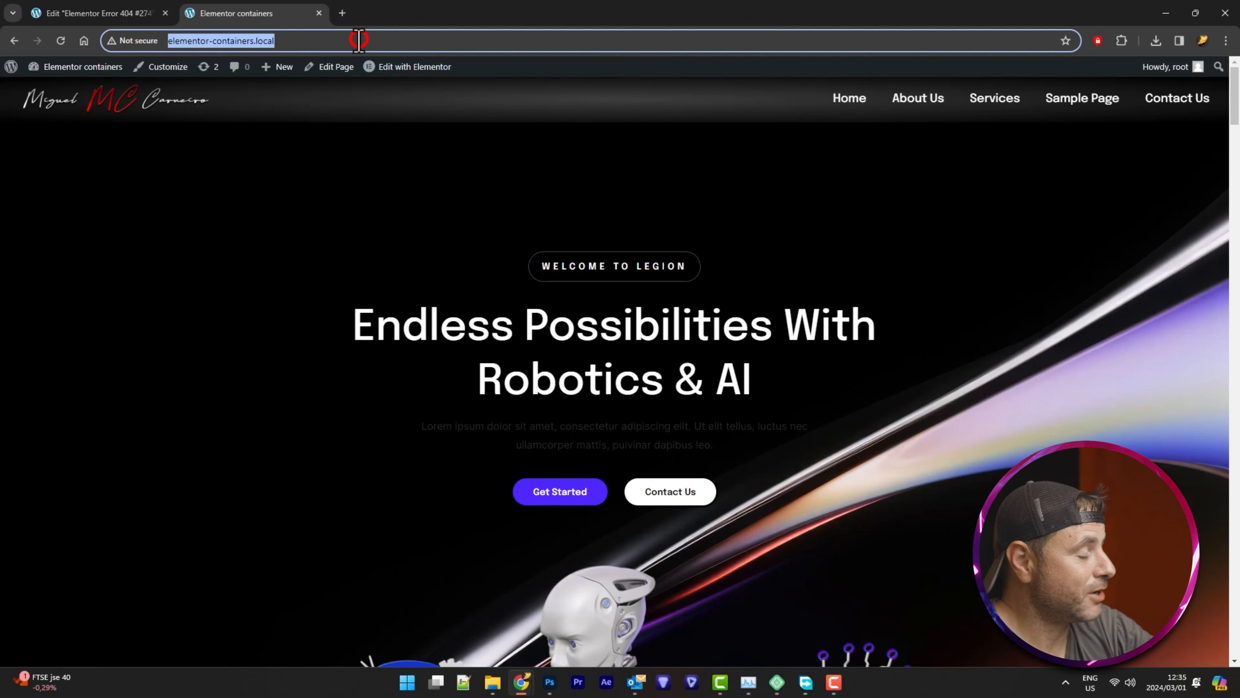
click(359, 40)
text(/)
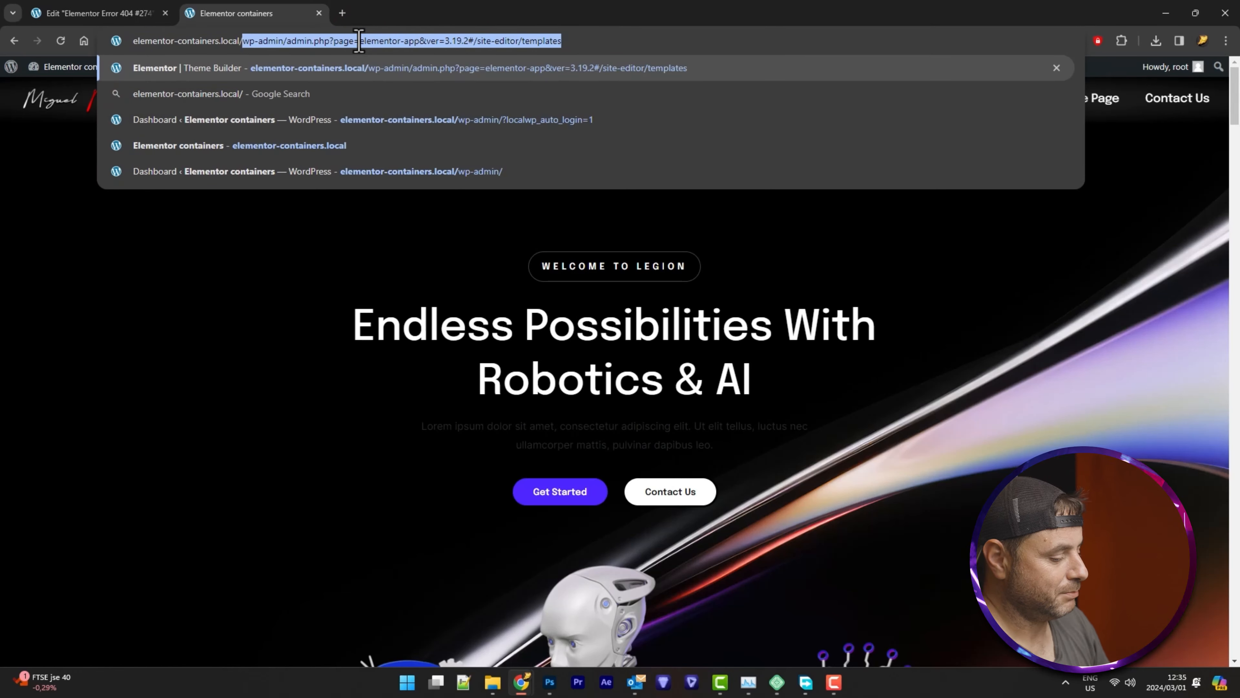
text(8awfidahfoiuadhsfoihadsf)
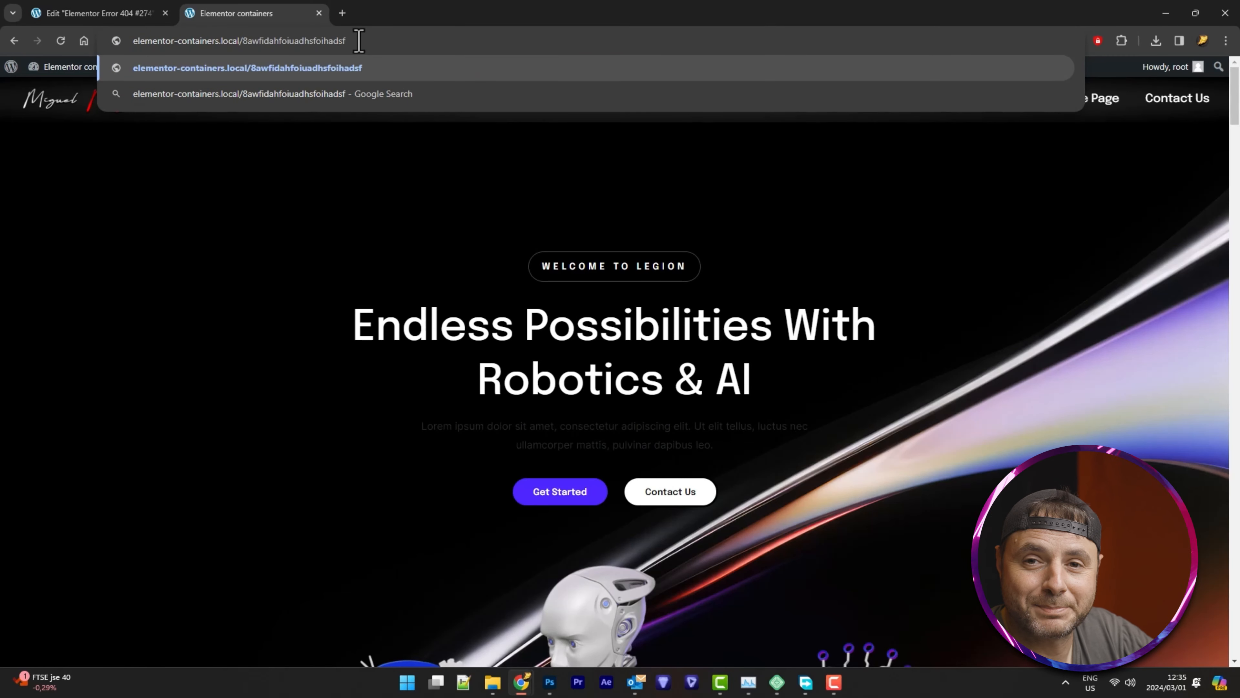
key(Return)
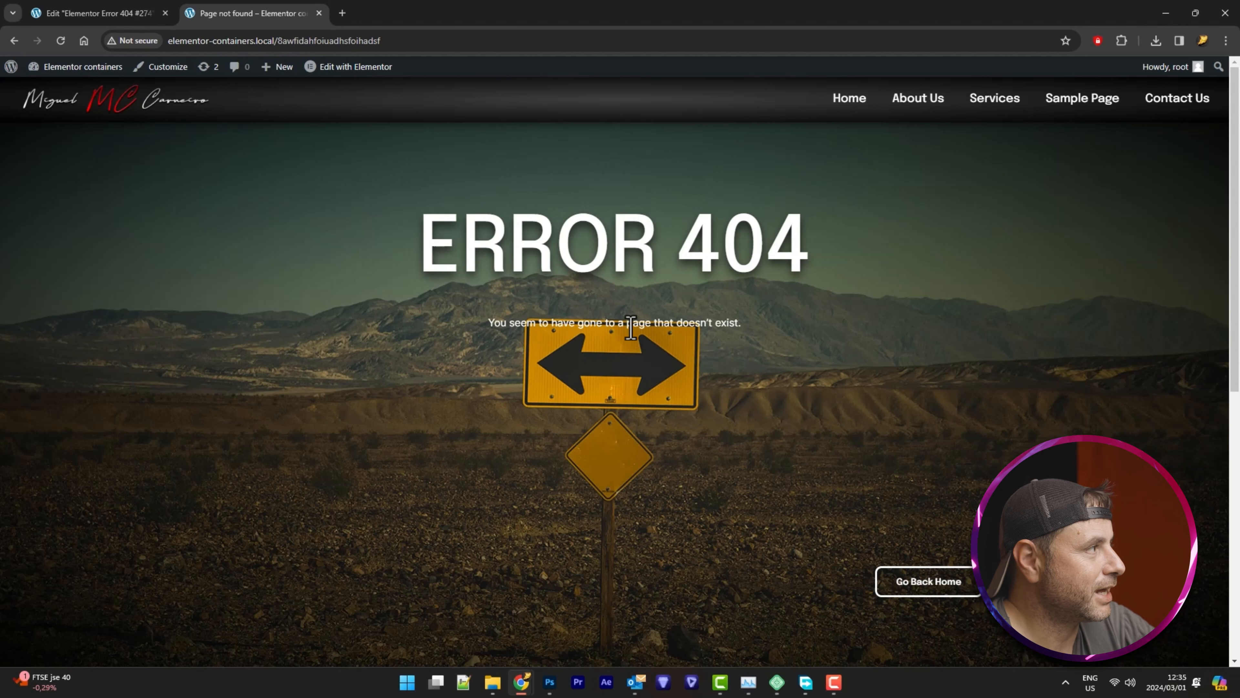
Return to the template editor, set the spacer above the ERROR 404 heading to 120 px and update the template
click(116, 12)
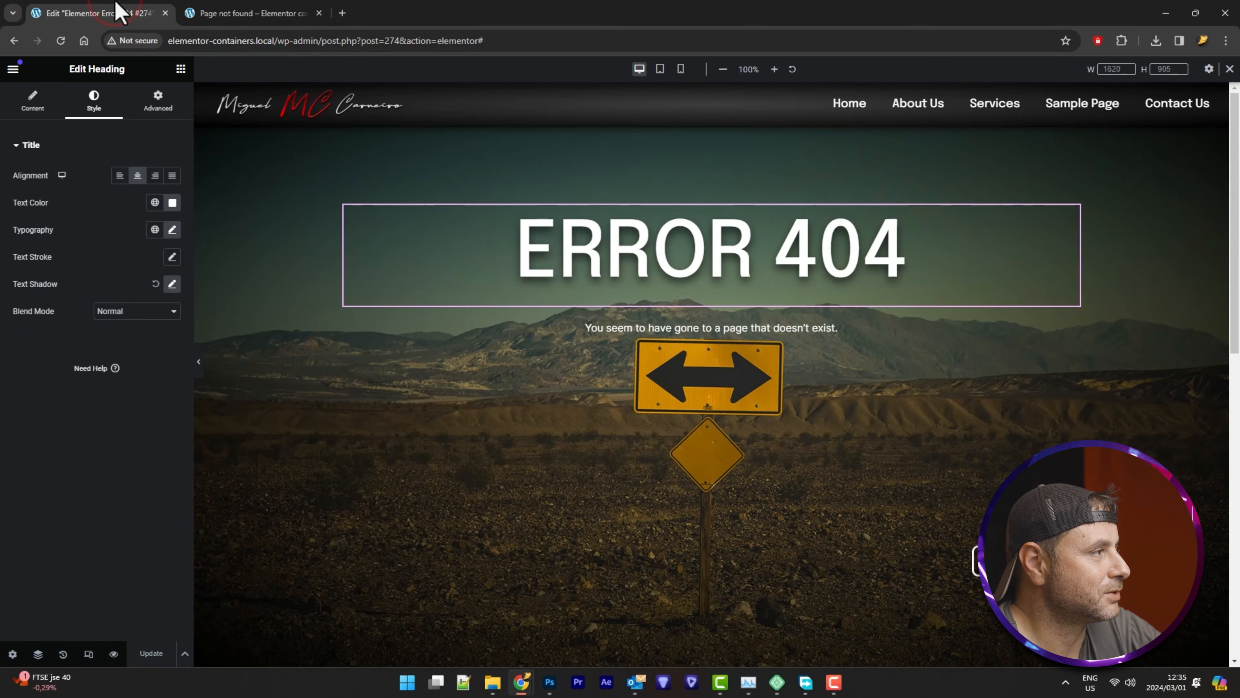
click(767, 146)
double_click(156, 188)
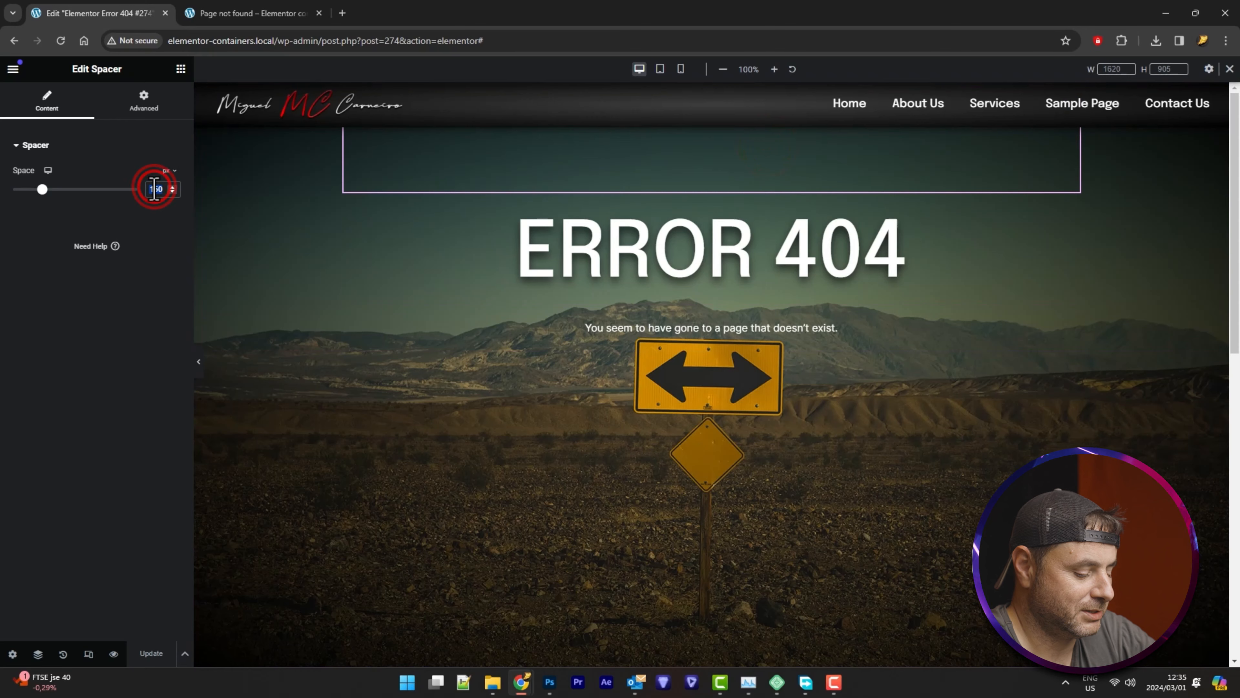
text(120)
click(149, 655)
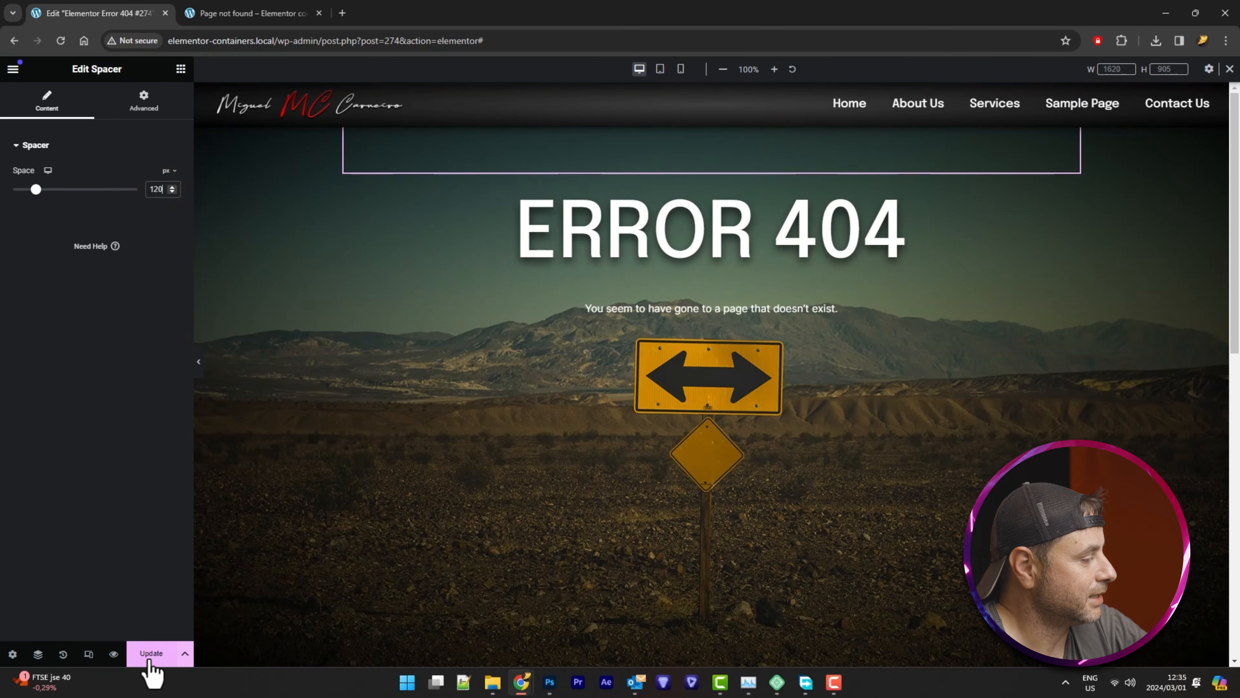